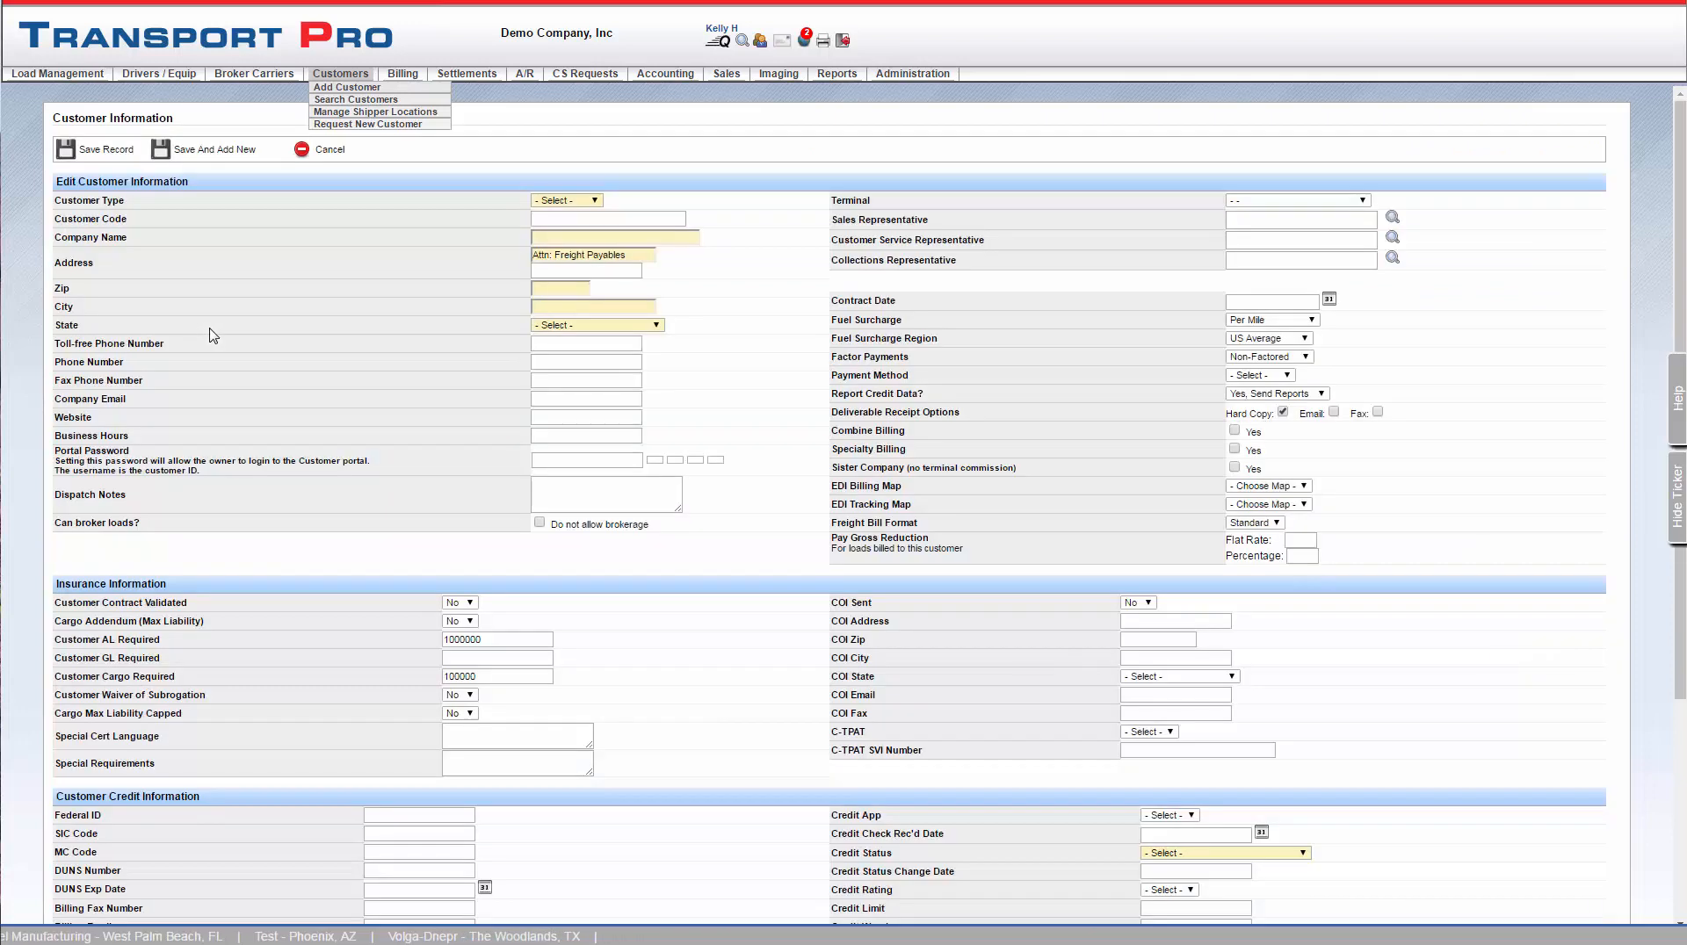
Set the customer type to Shipper, the customer code to KLC and the company name to KLC Shipping
click(598, 201)
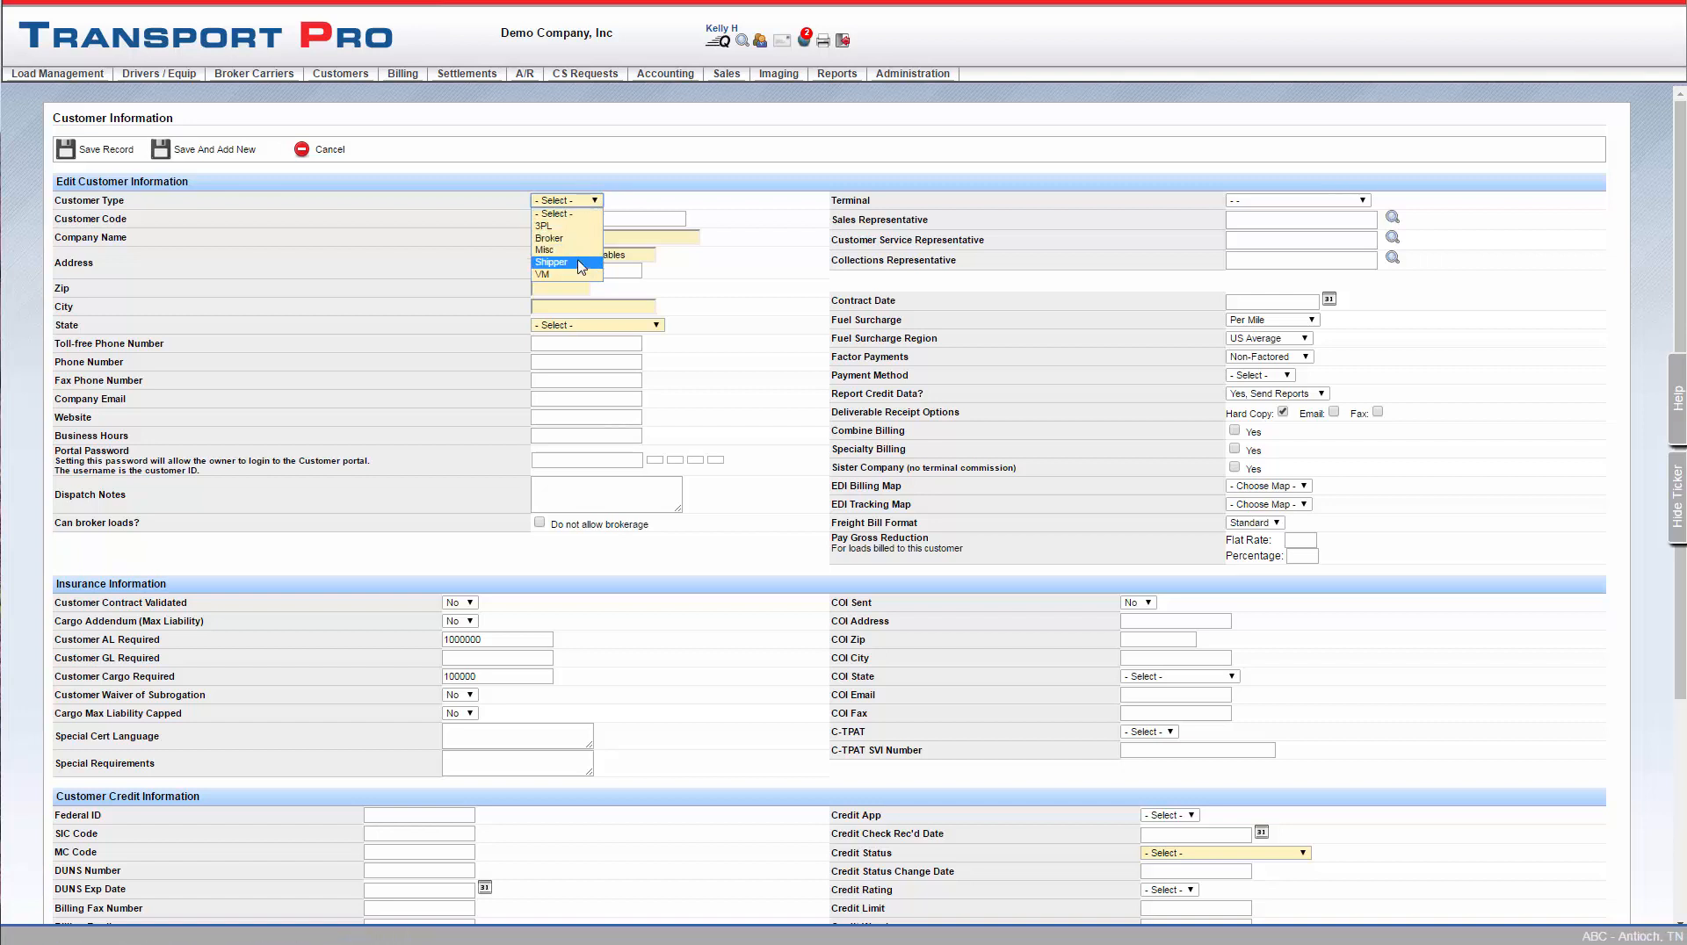
click(581, 263)
click(585, 218)
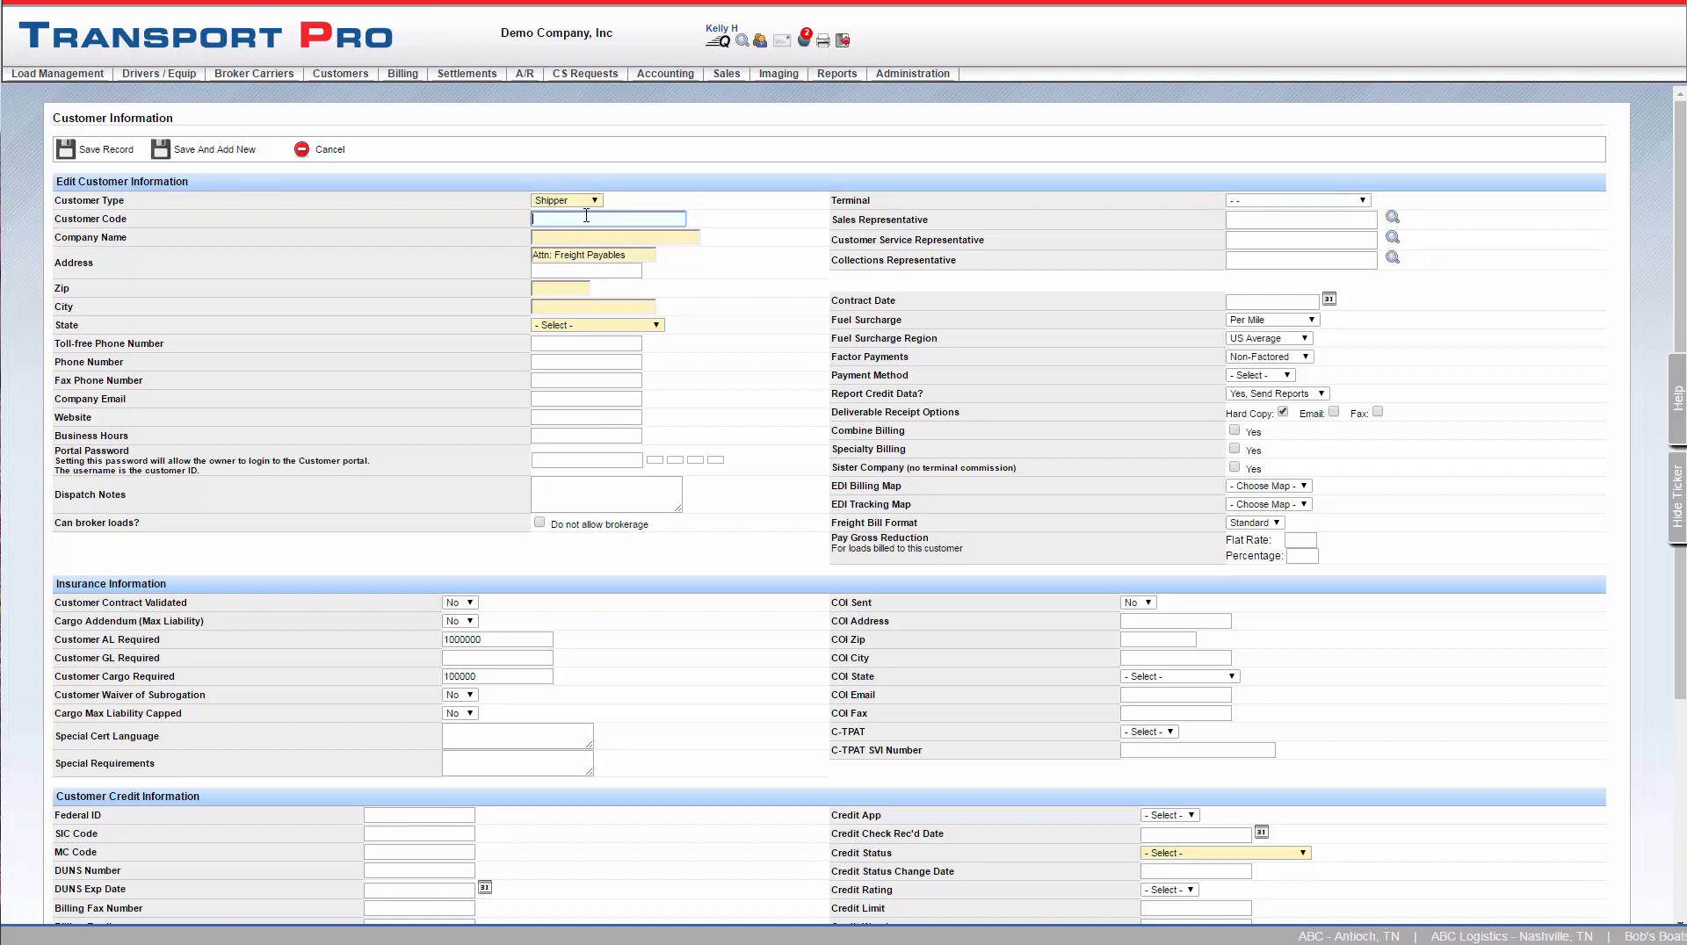
text(KLC)
click(587, 231)
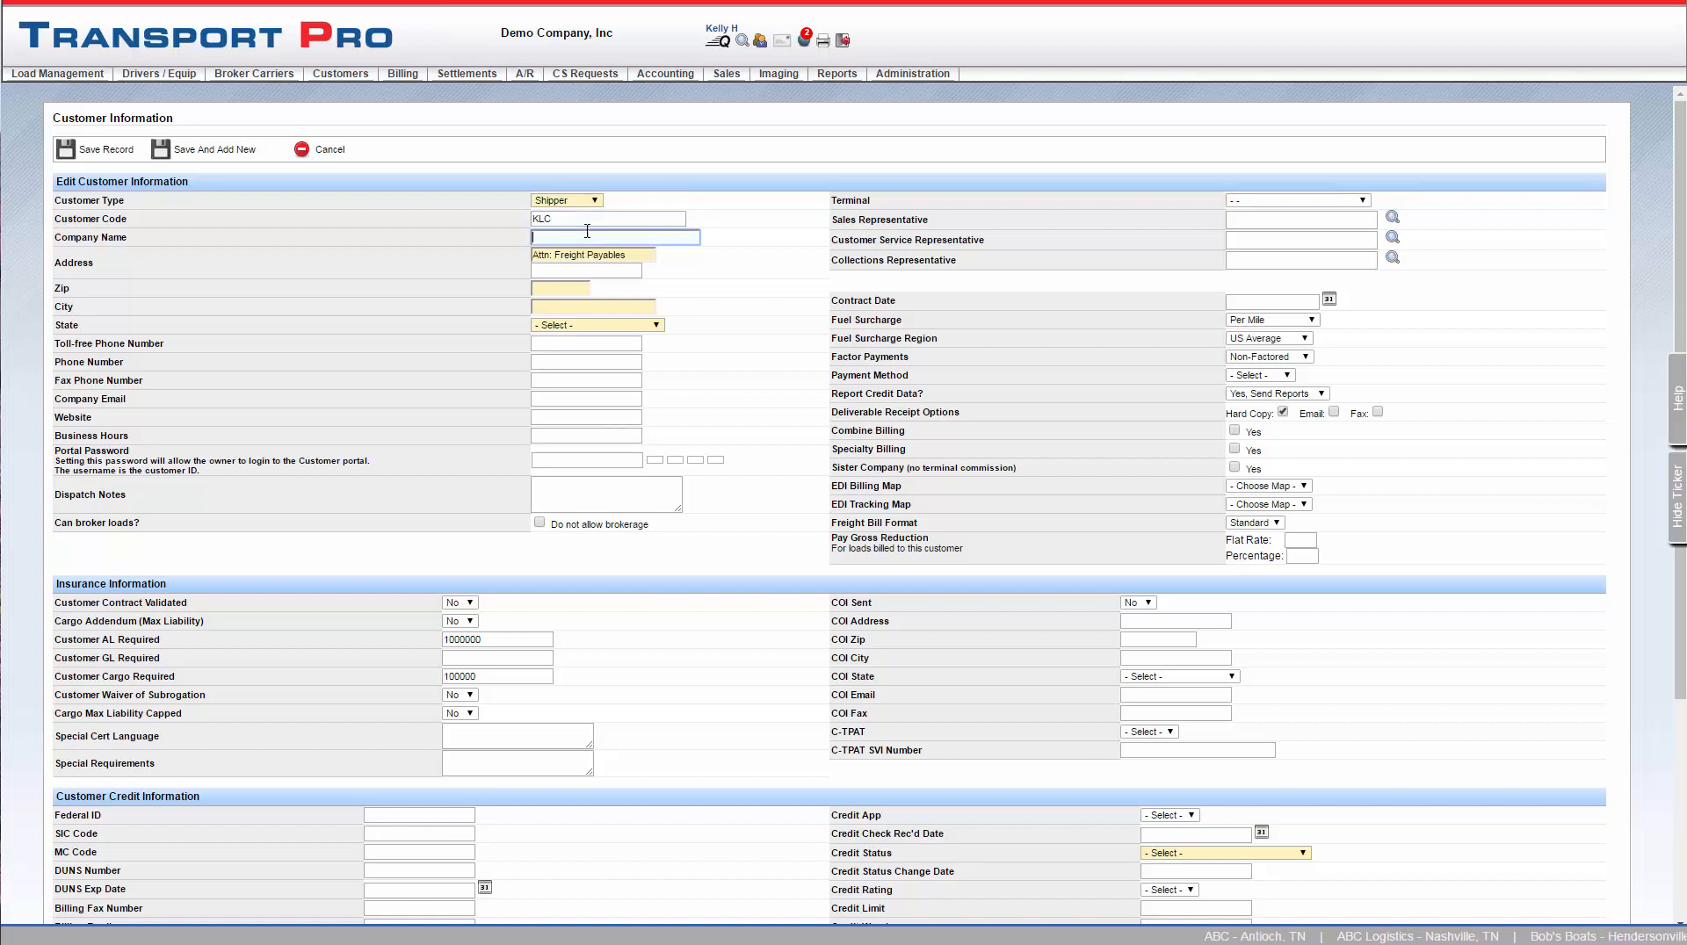
text(KLC)
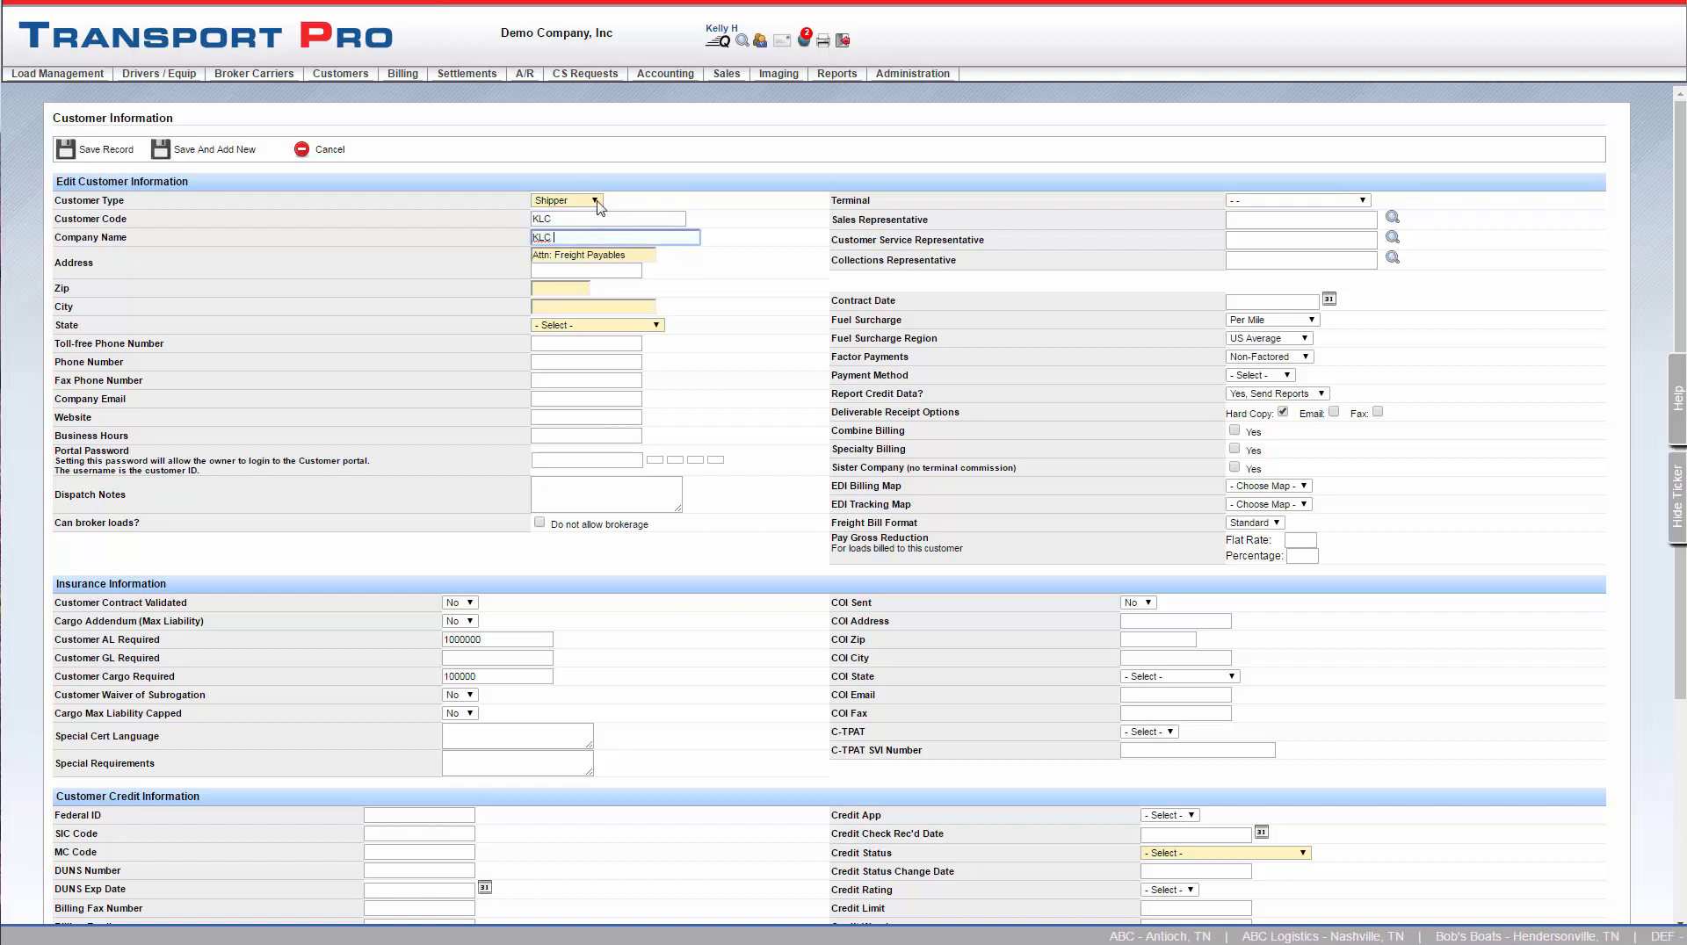
text( Shipping)
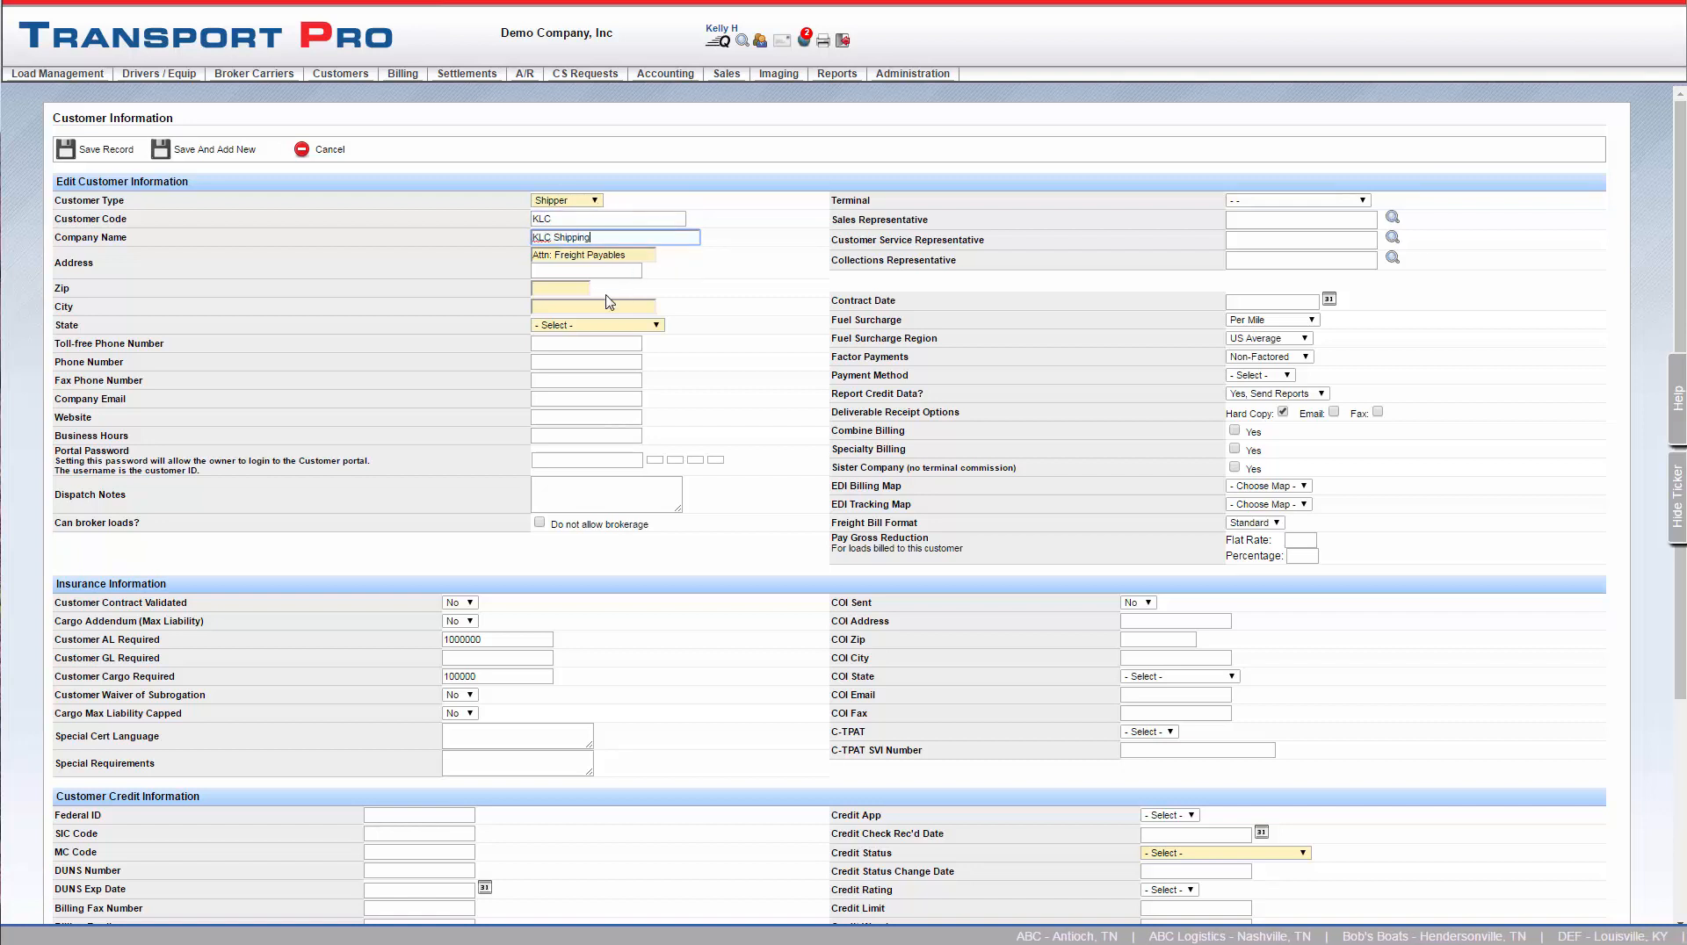
Enter the company's street address and ZIP code, letting the city and state fill in
click(568, 271)
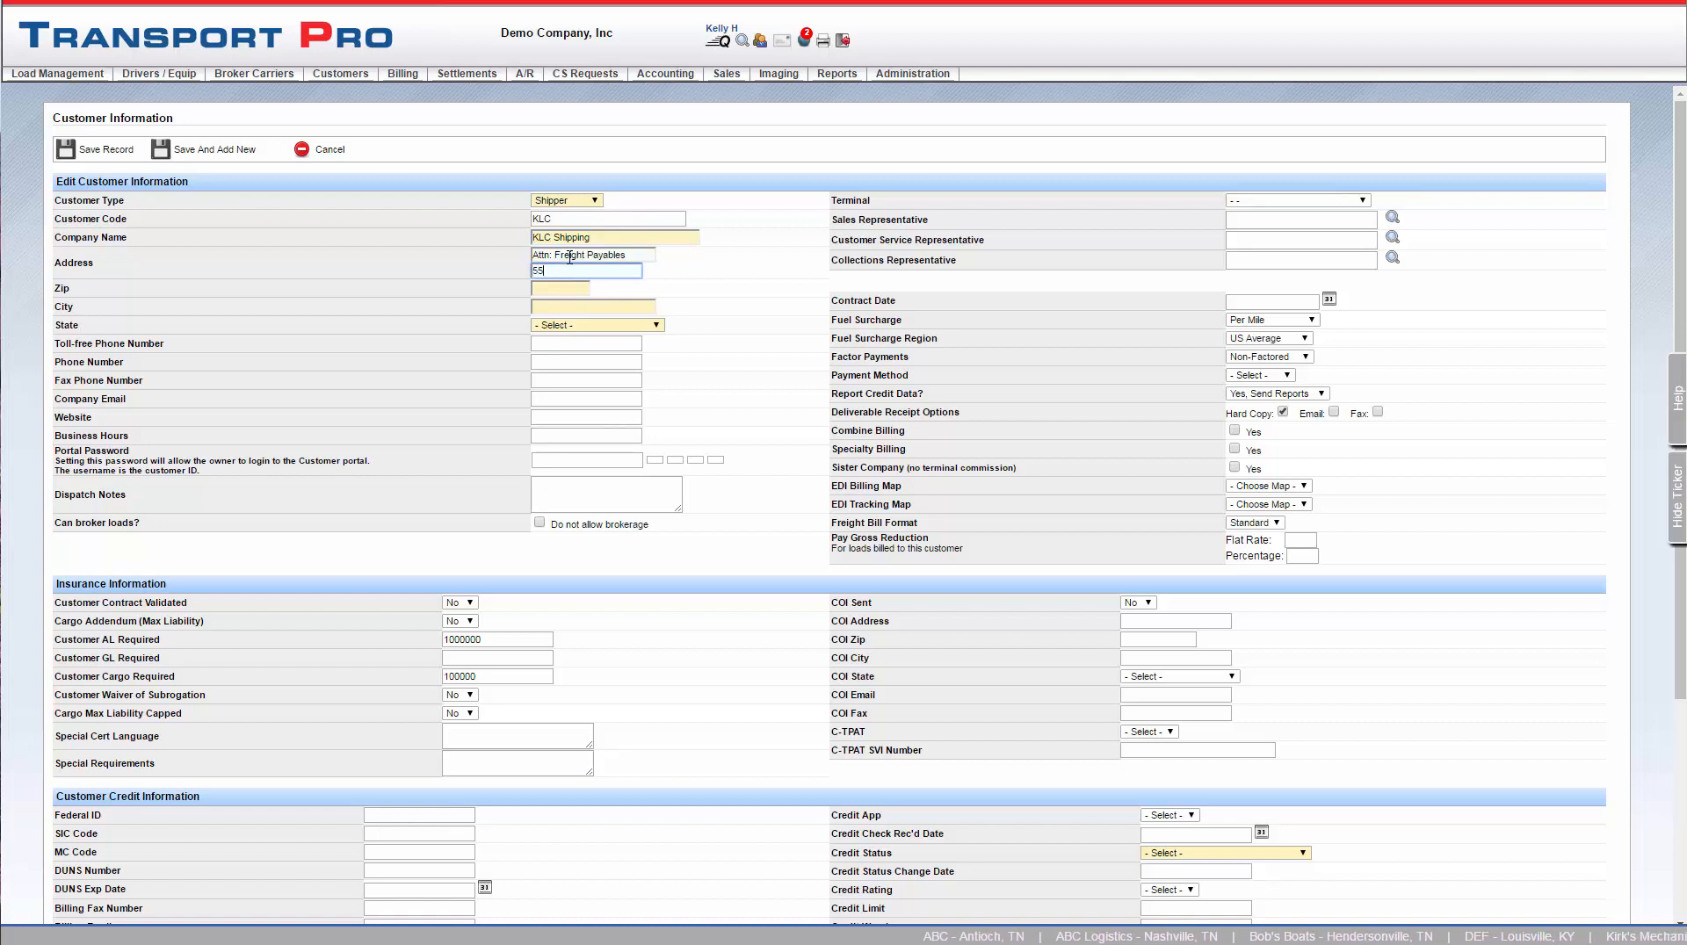
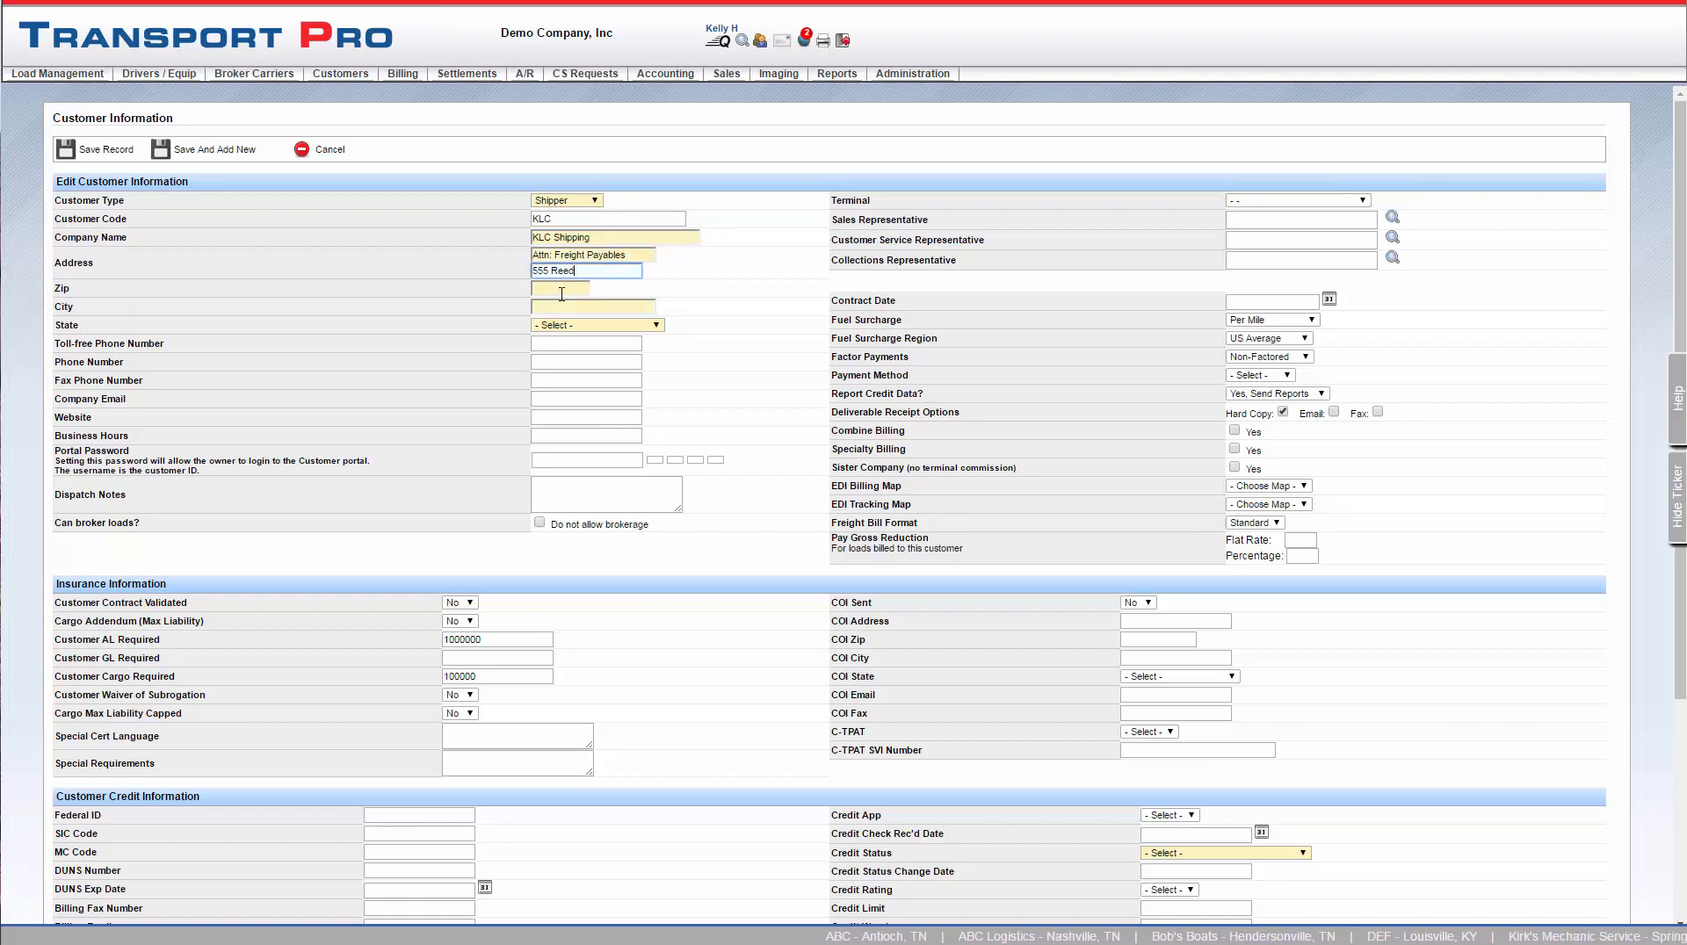
key(Tab)
text(37013)
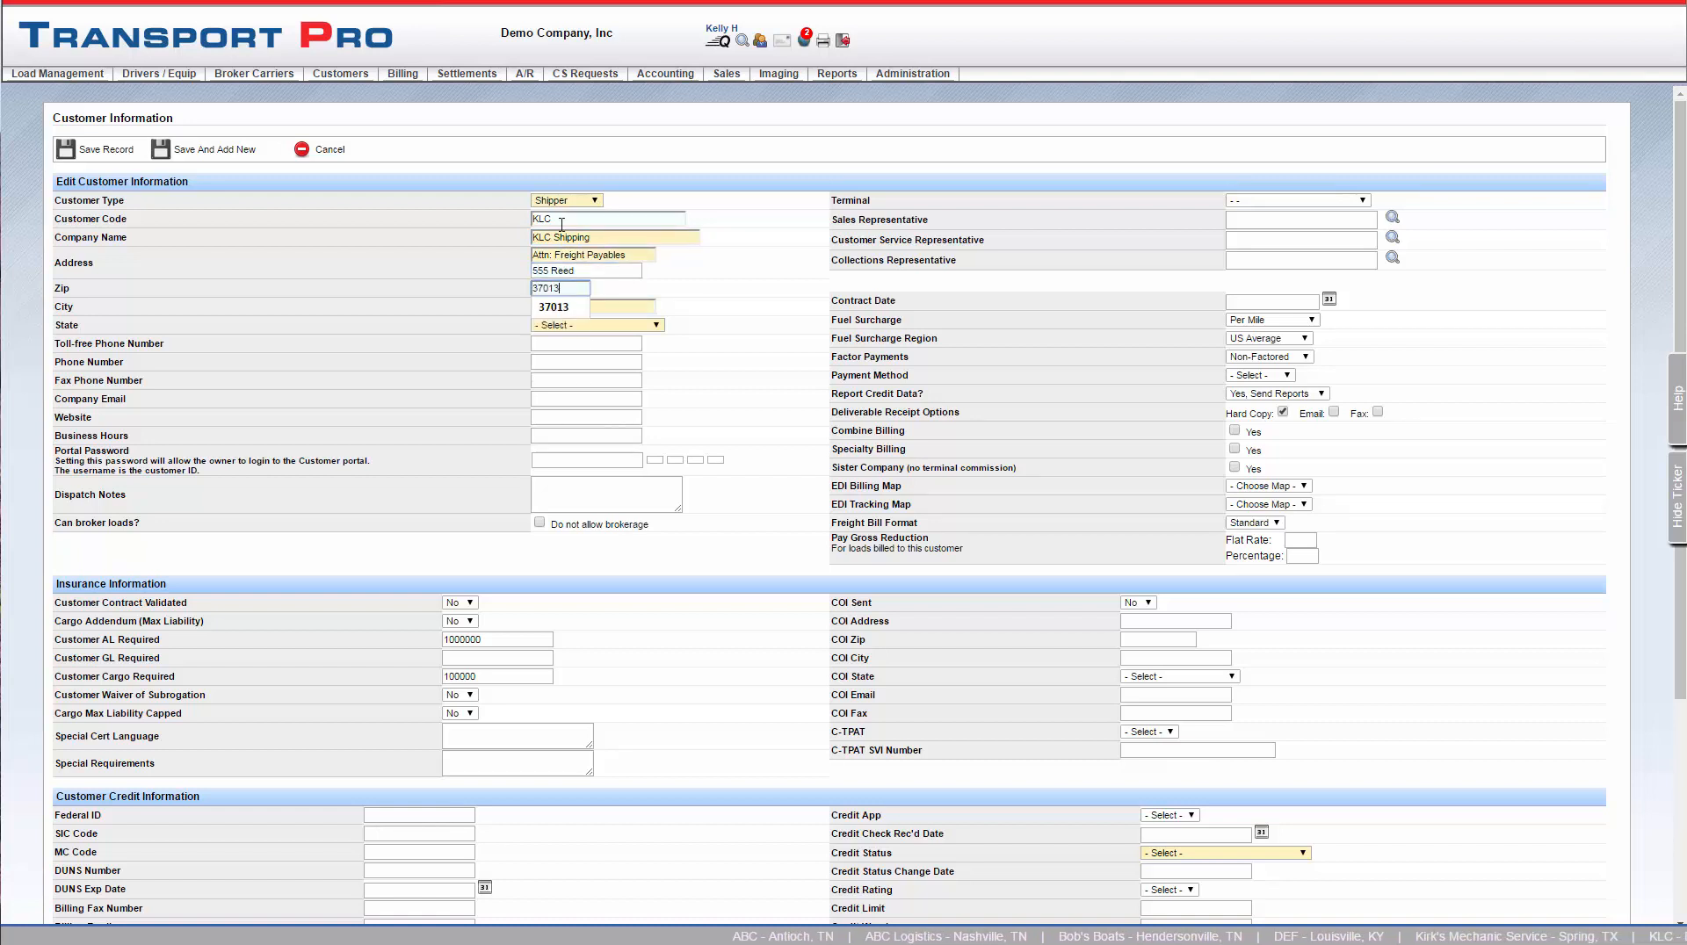
click(591, 400)
Fill in the company's phone number and company email
click(554, 375)
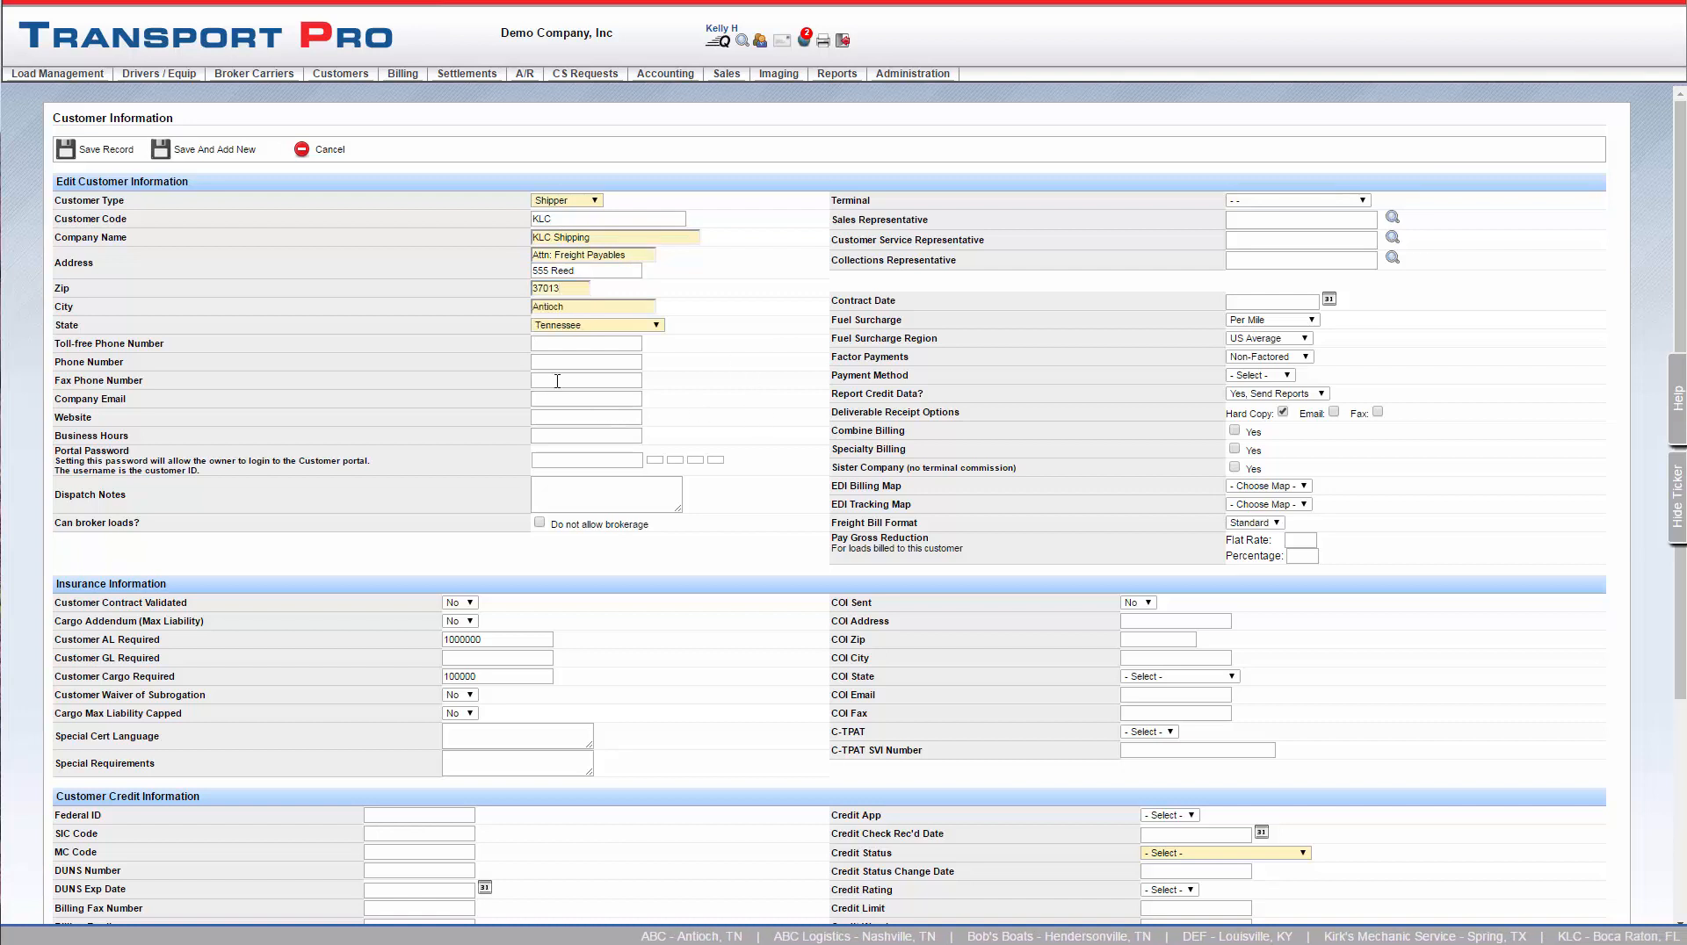
click(554, 362)
text(555)
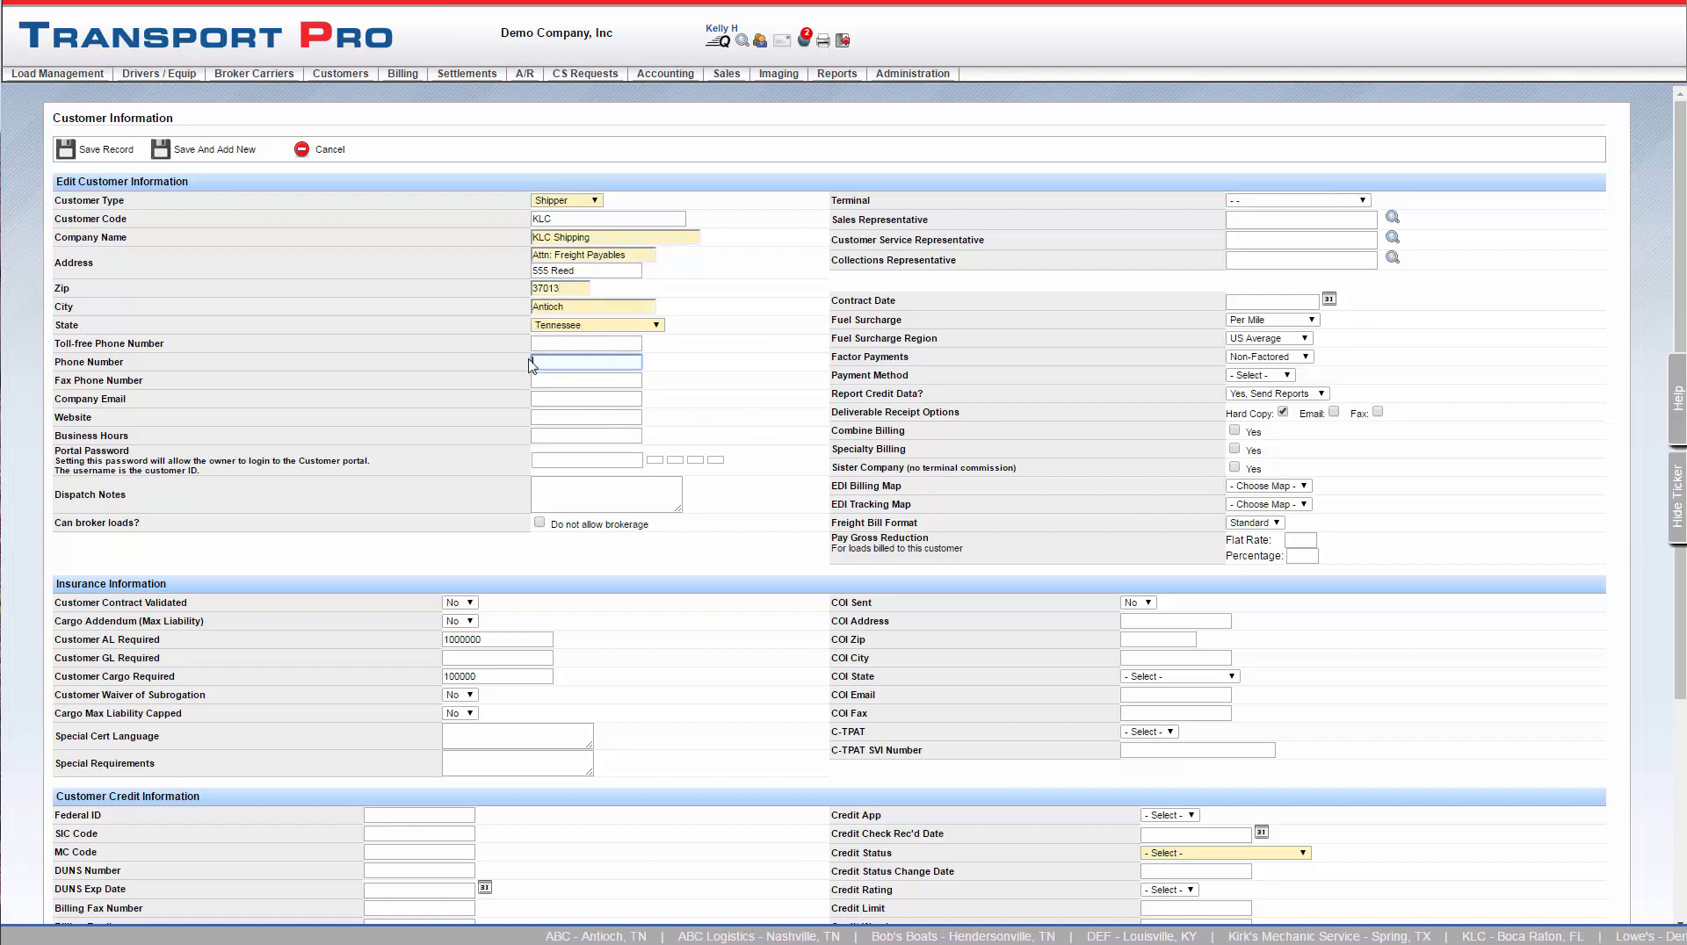
click(573, 381)
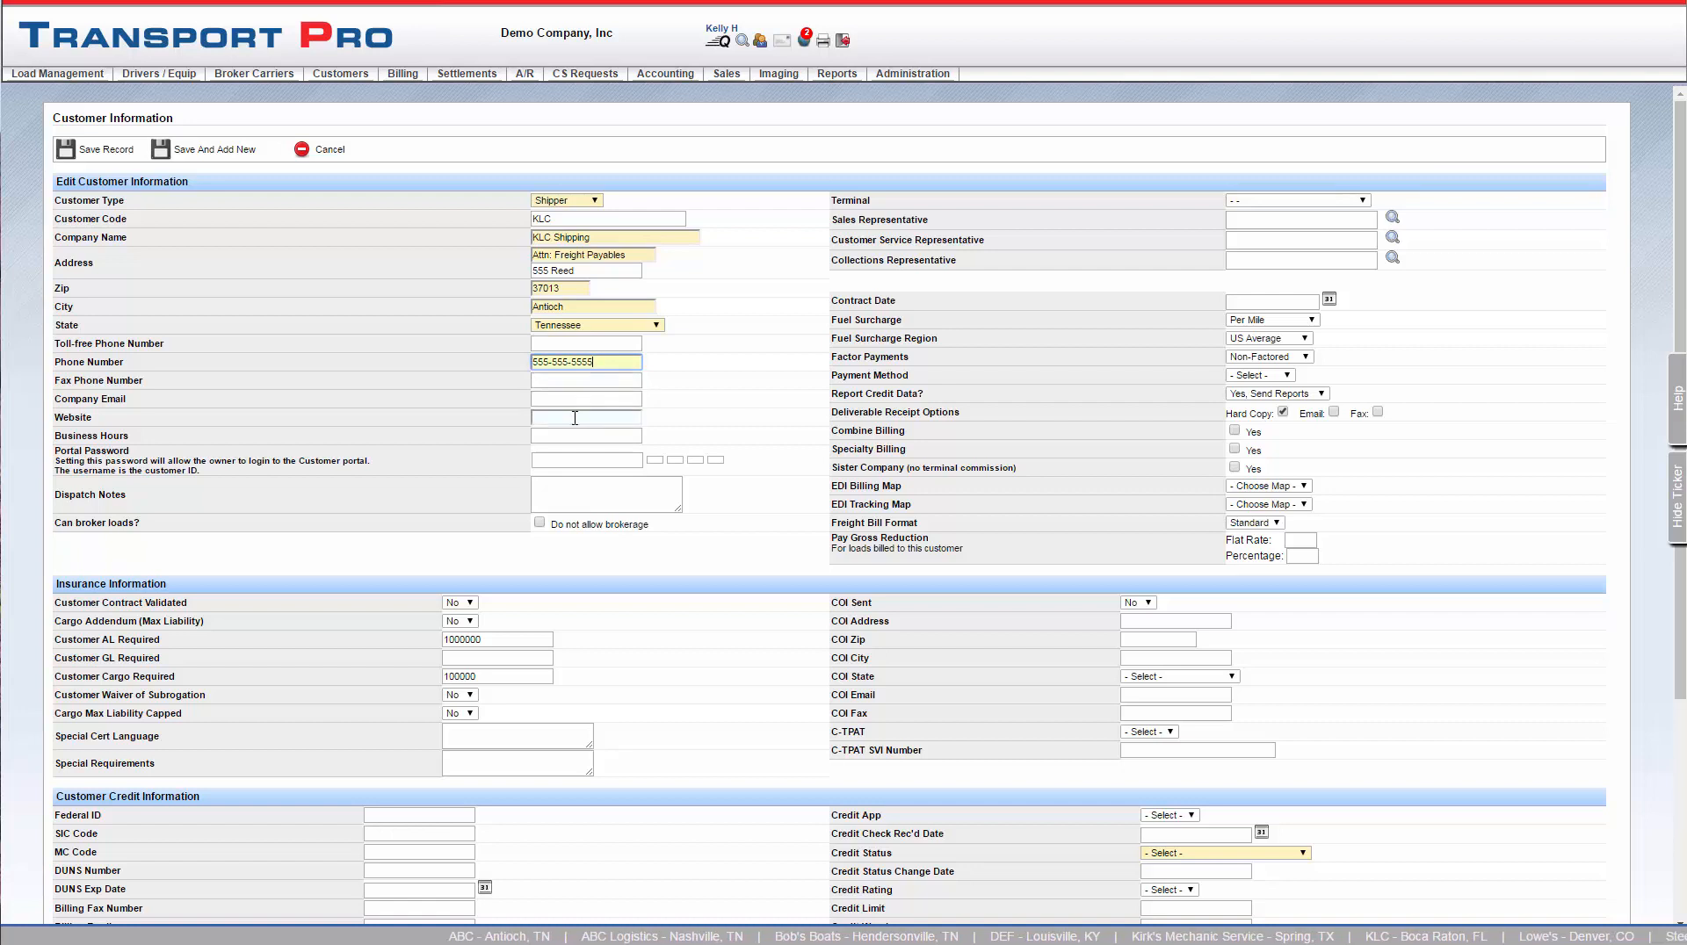
click(544, 400)
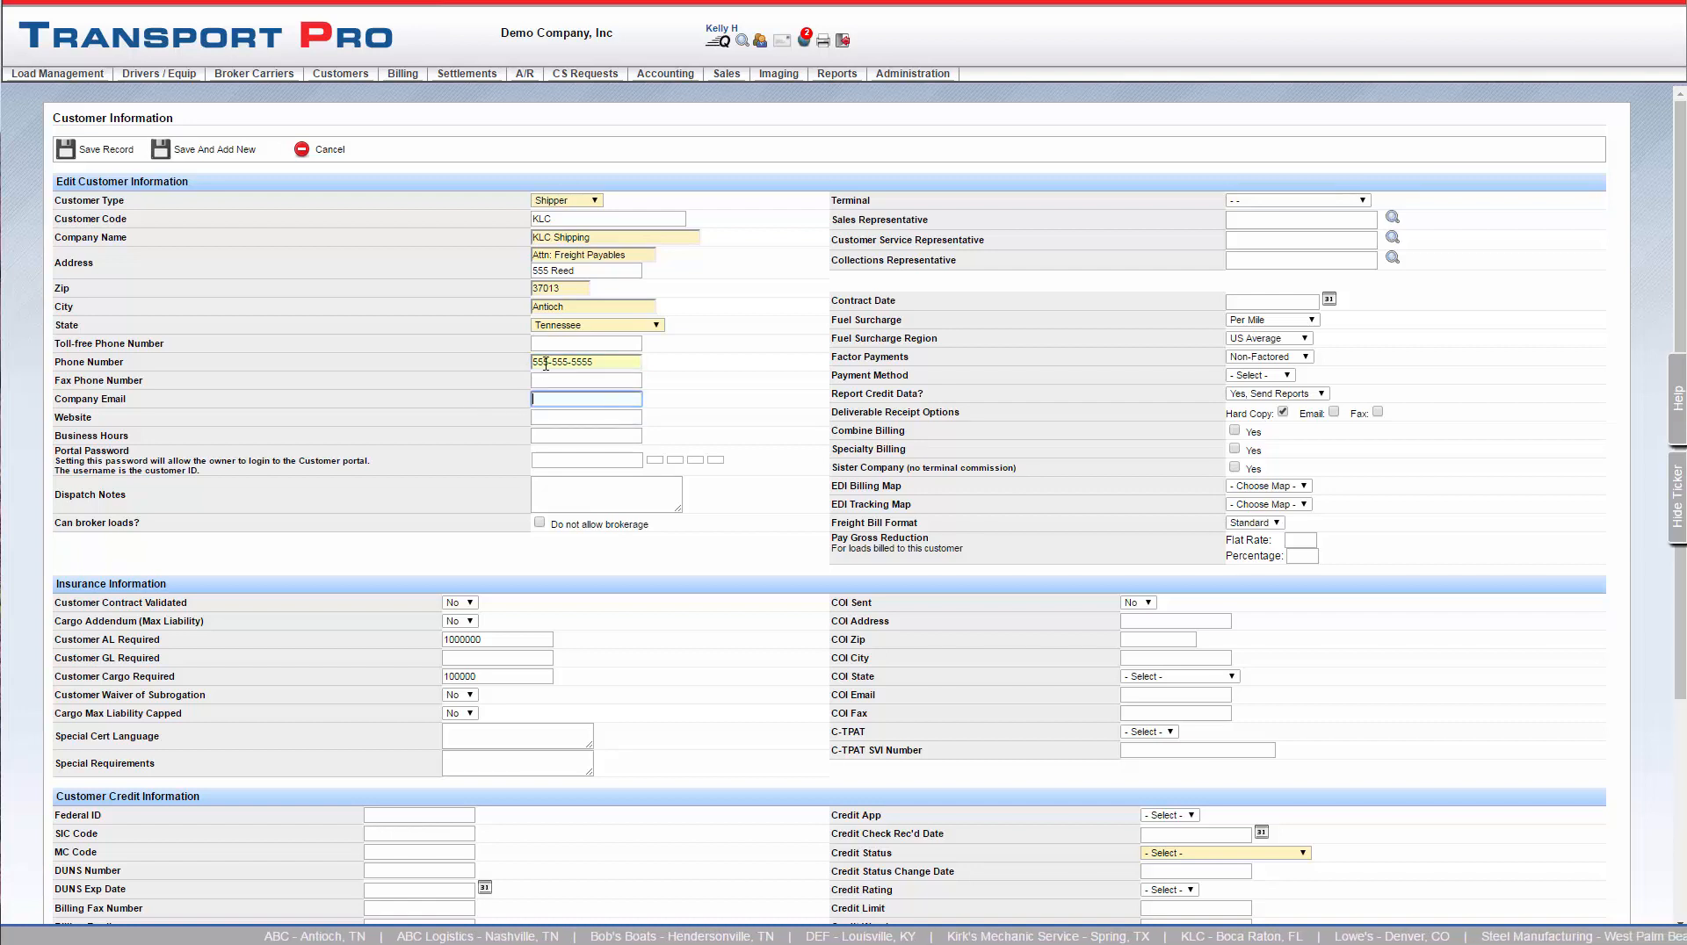
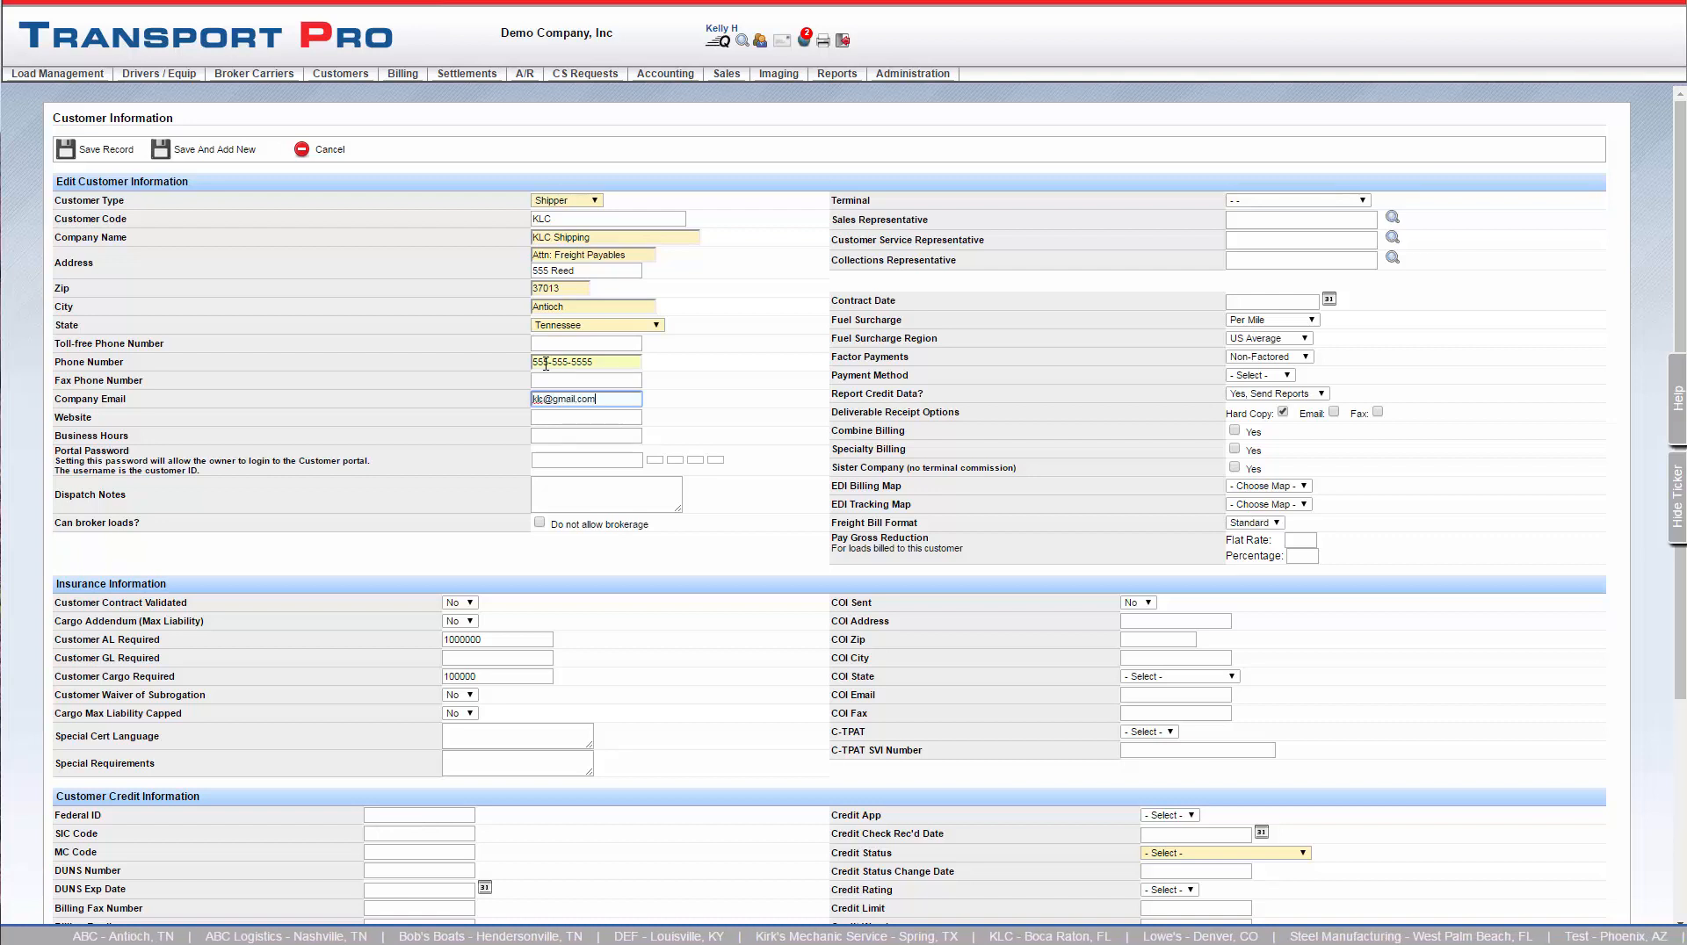
Enter "Agent 102" in the dispatch notes and assign the customer to the terminal 102 - AGENT 102
key(Tab)
key(Tab)
key(Tab)
key(Tab)
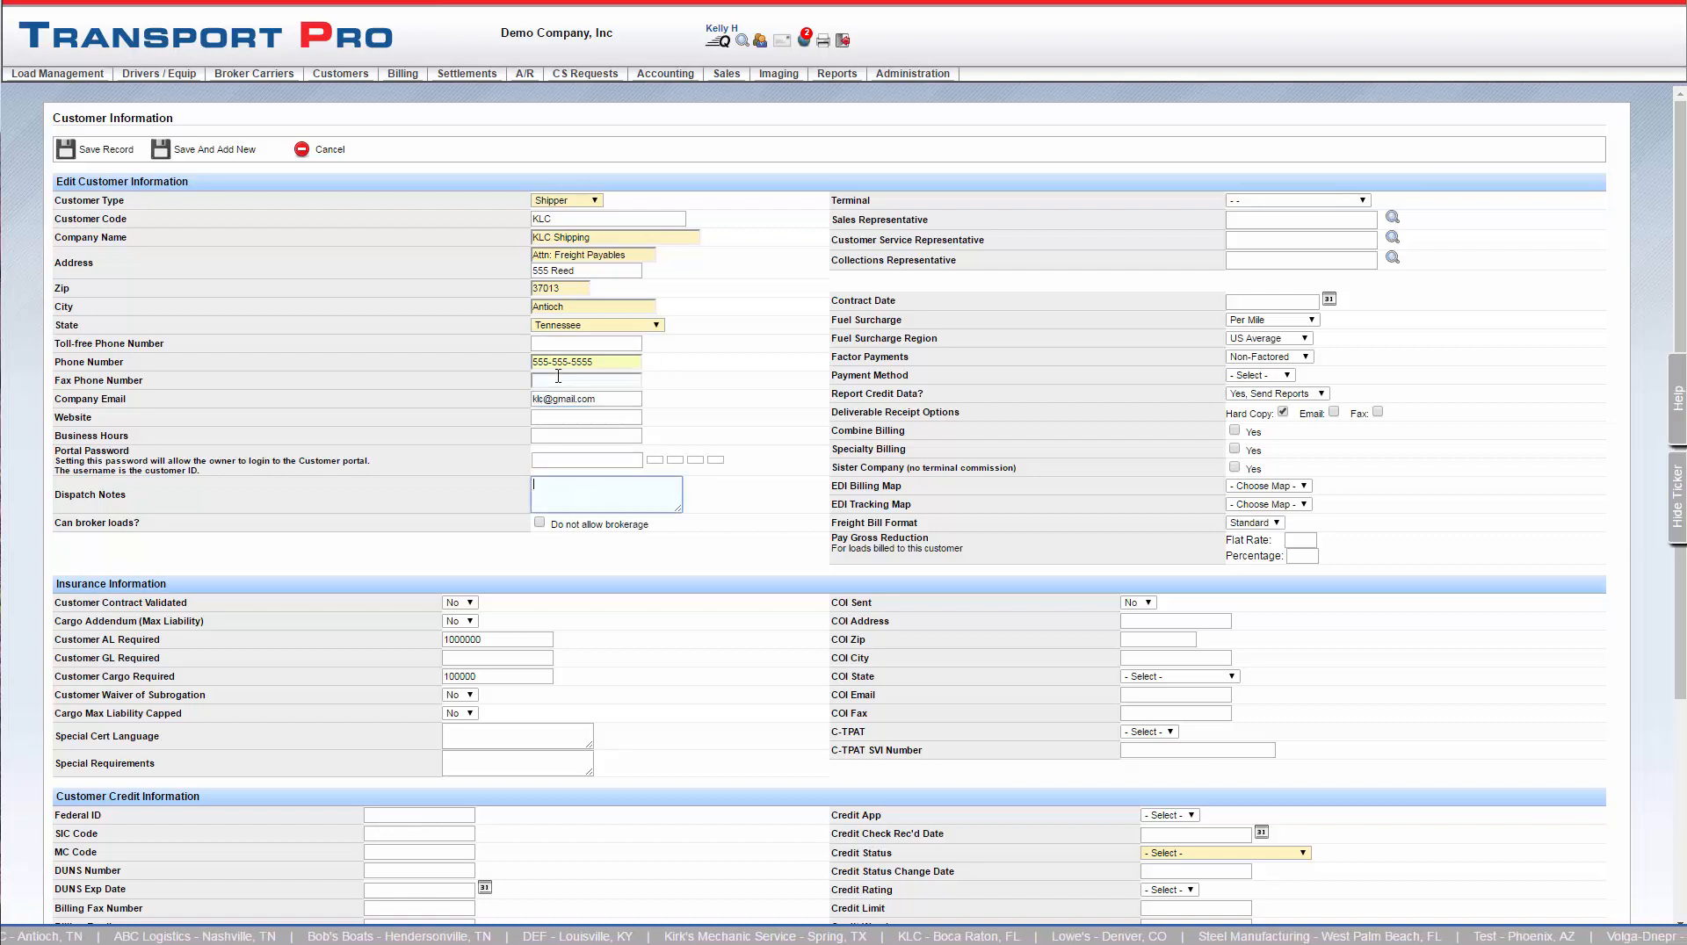
text(Agent 102)
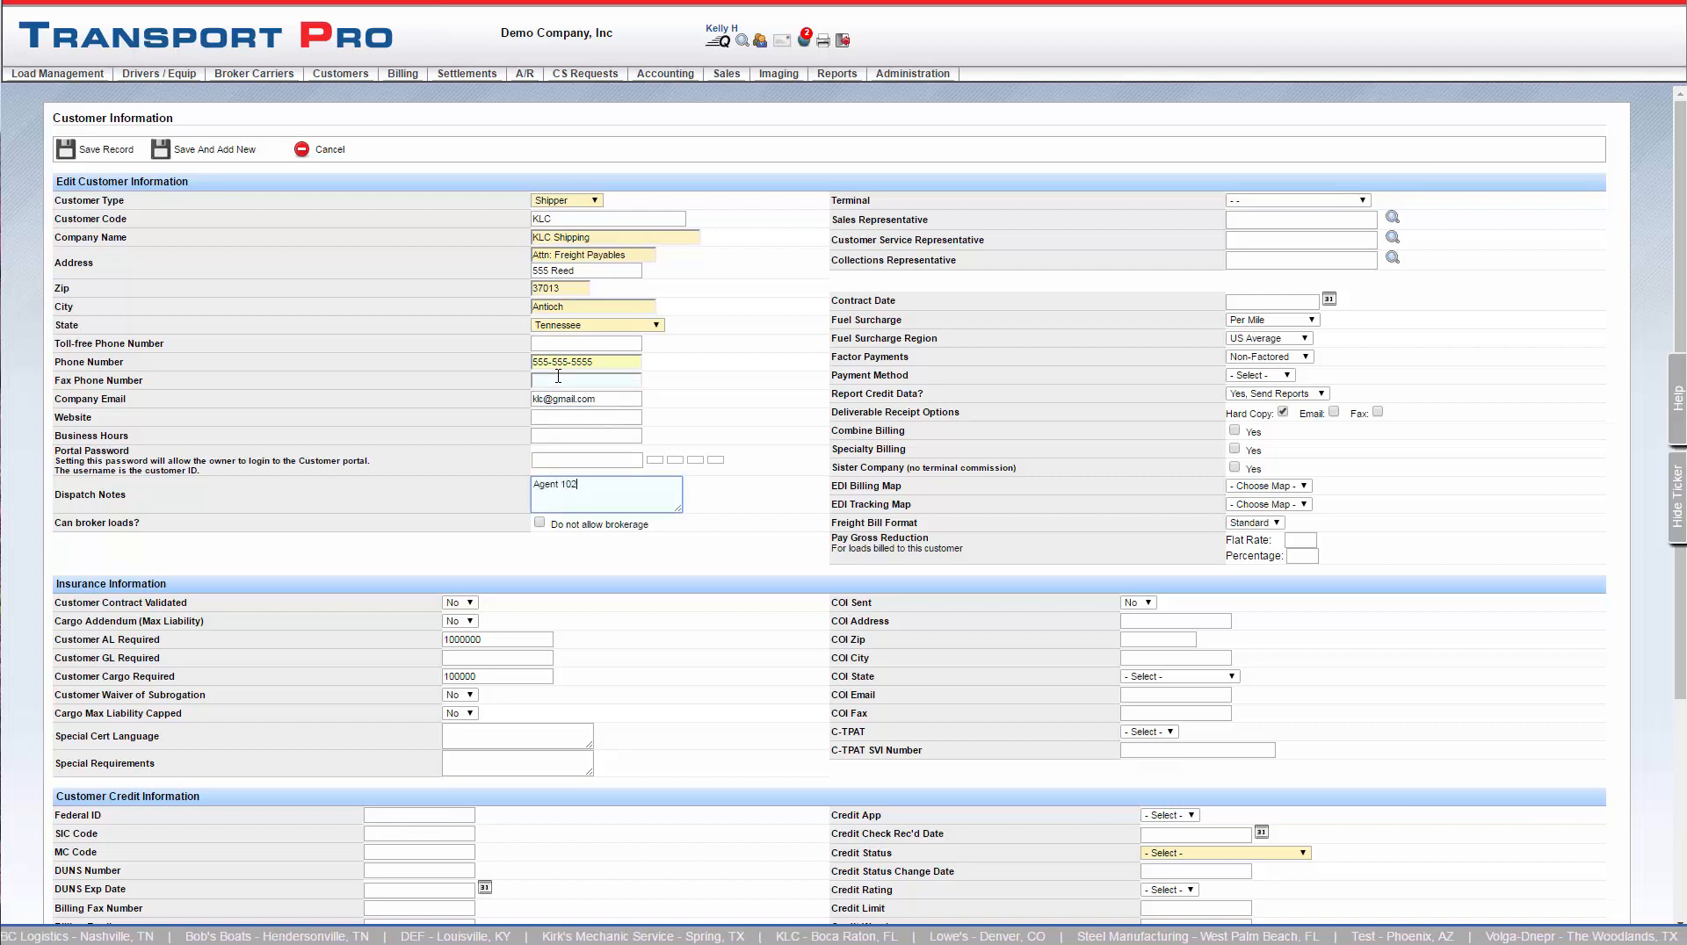
click(753, 490)
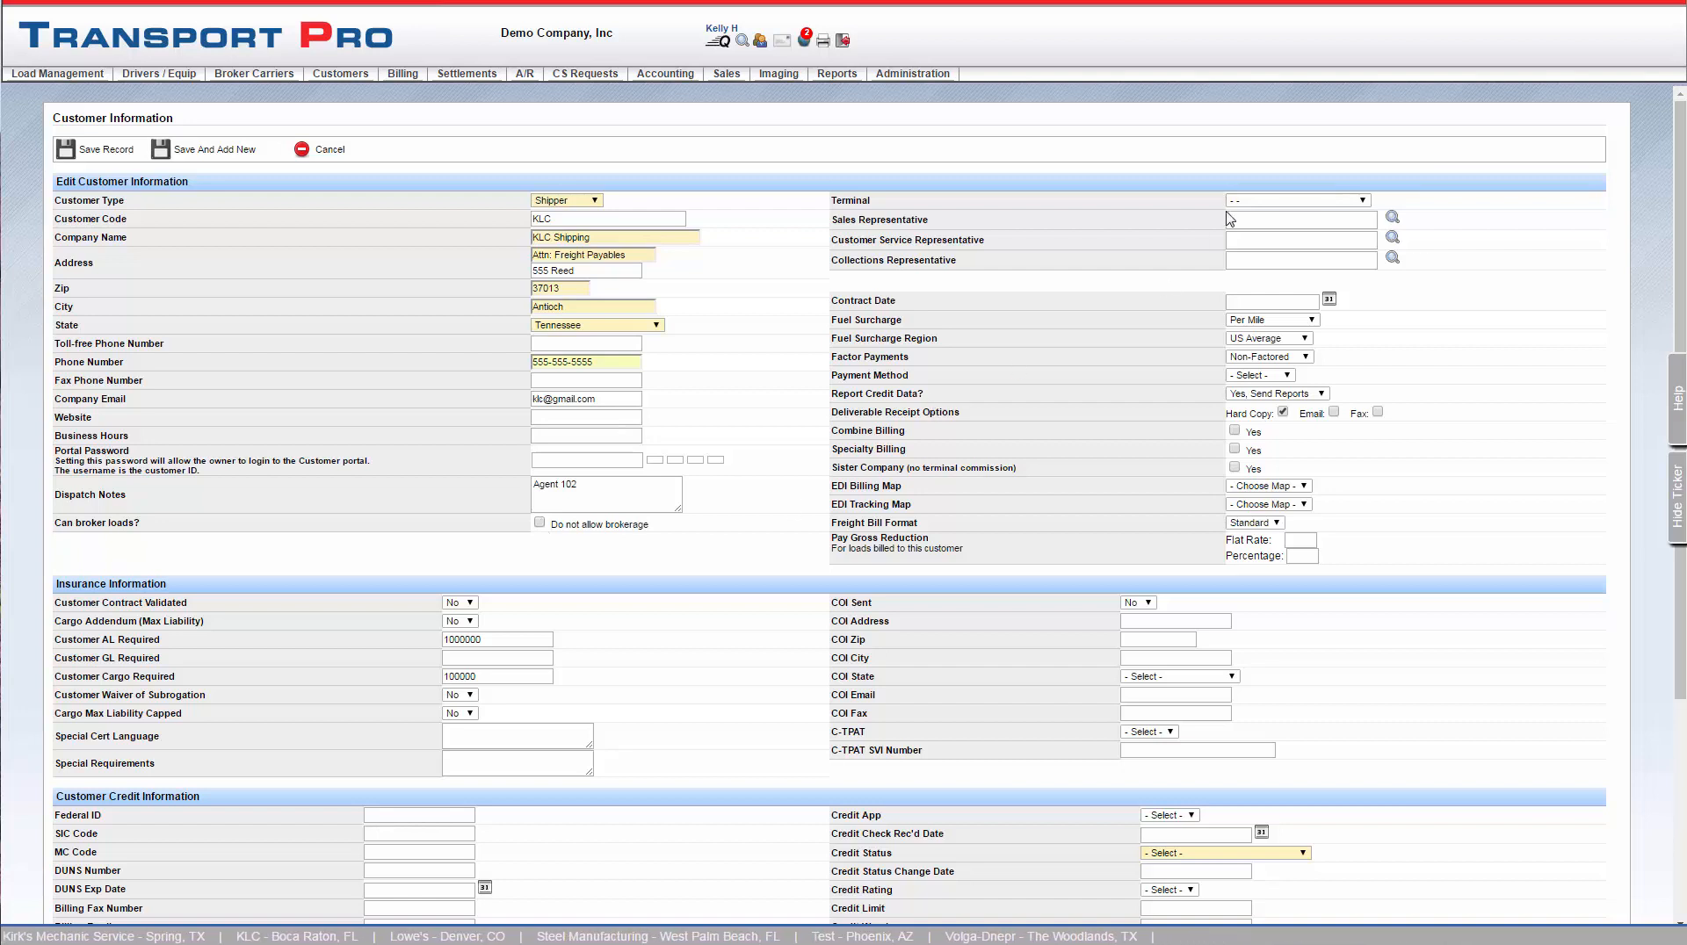
click(1364, 201)
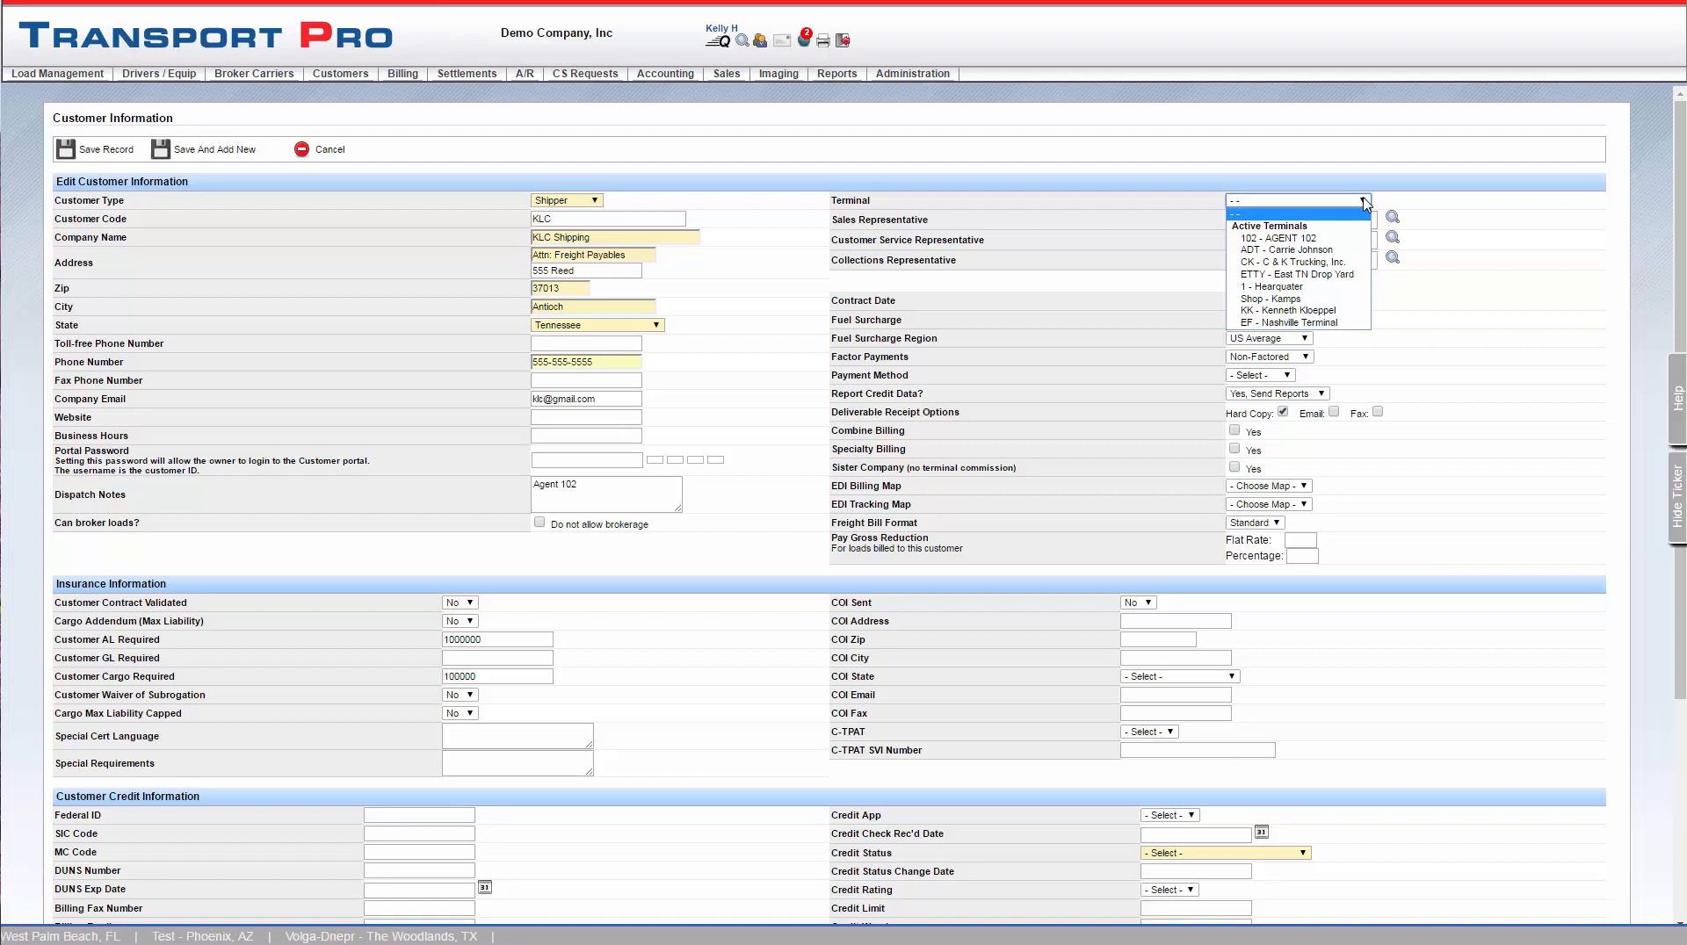
click(1279, 238)
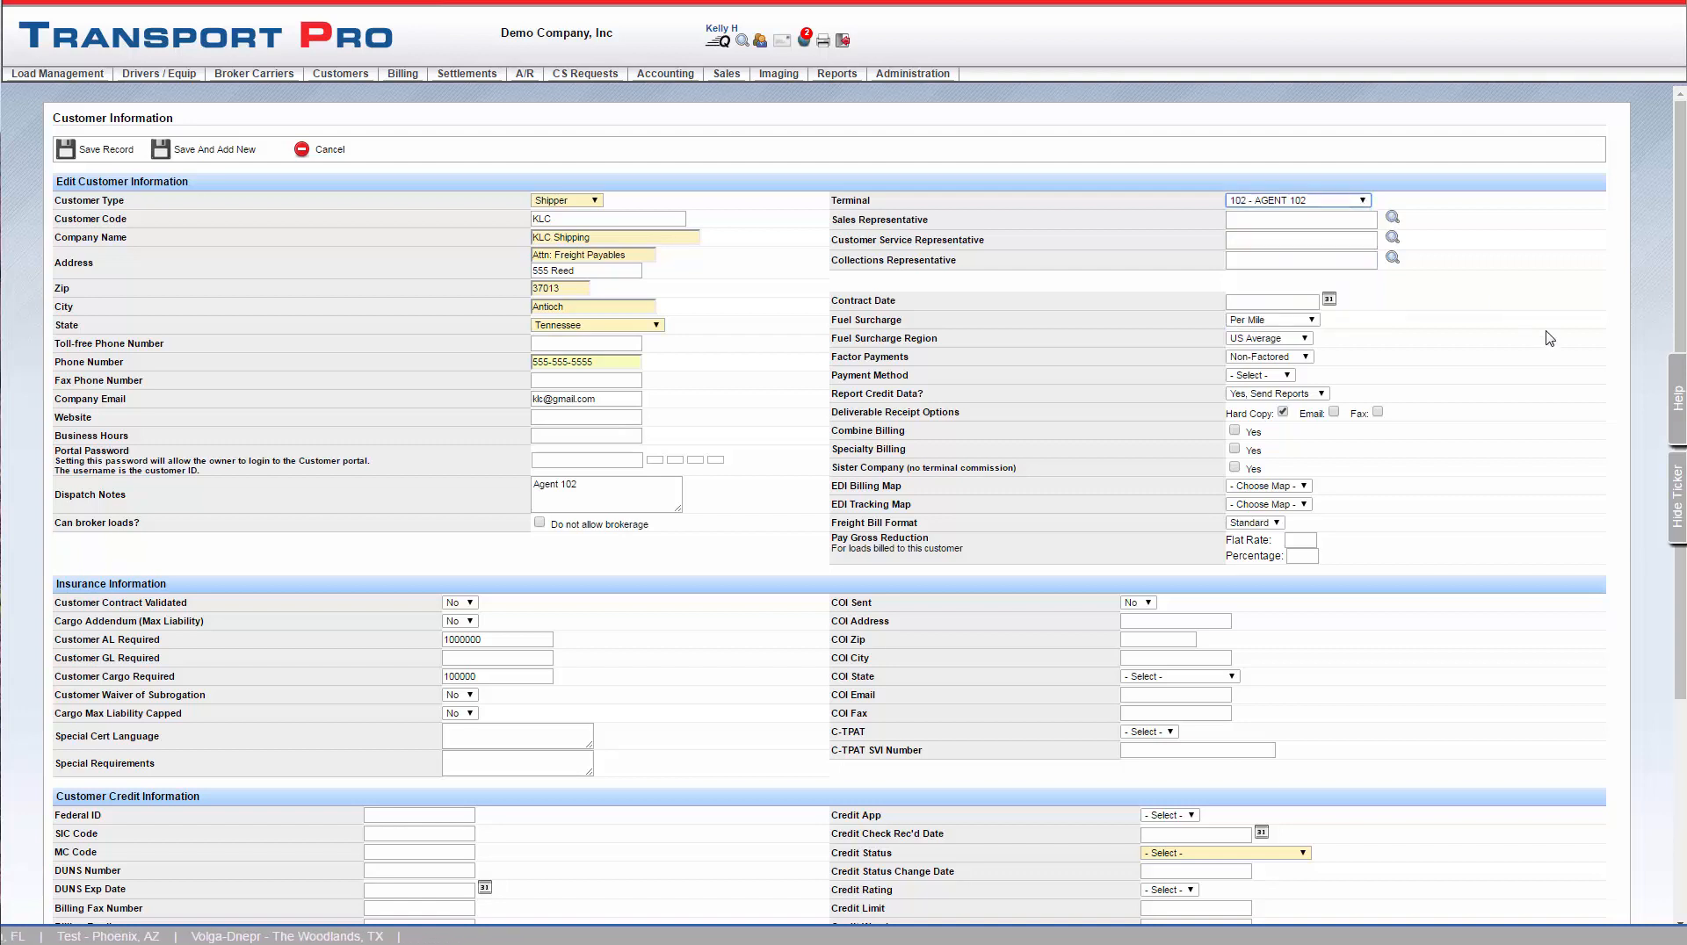
click(1254, 225)
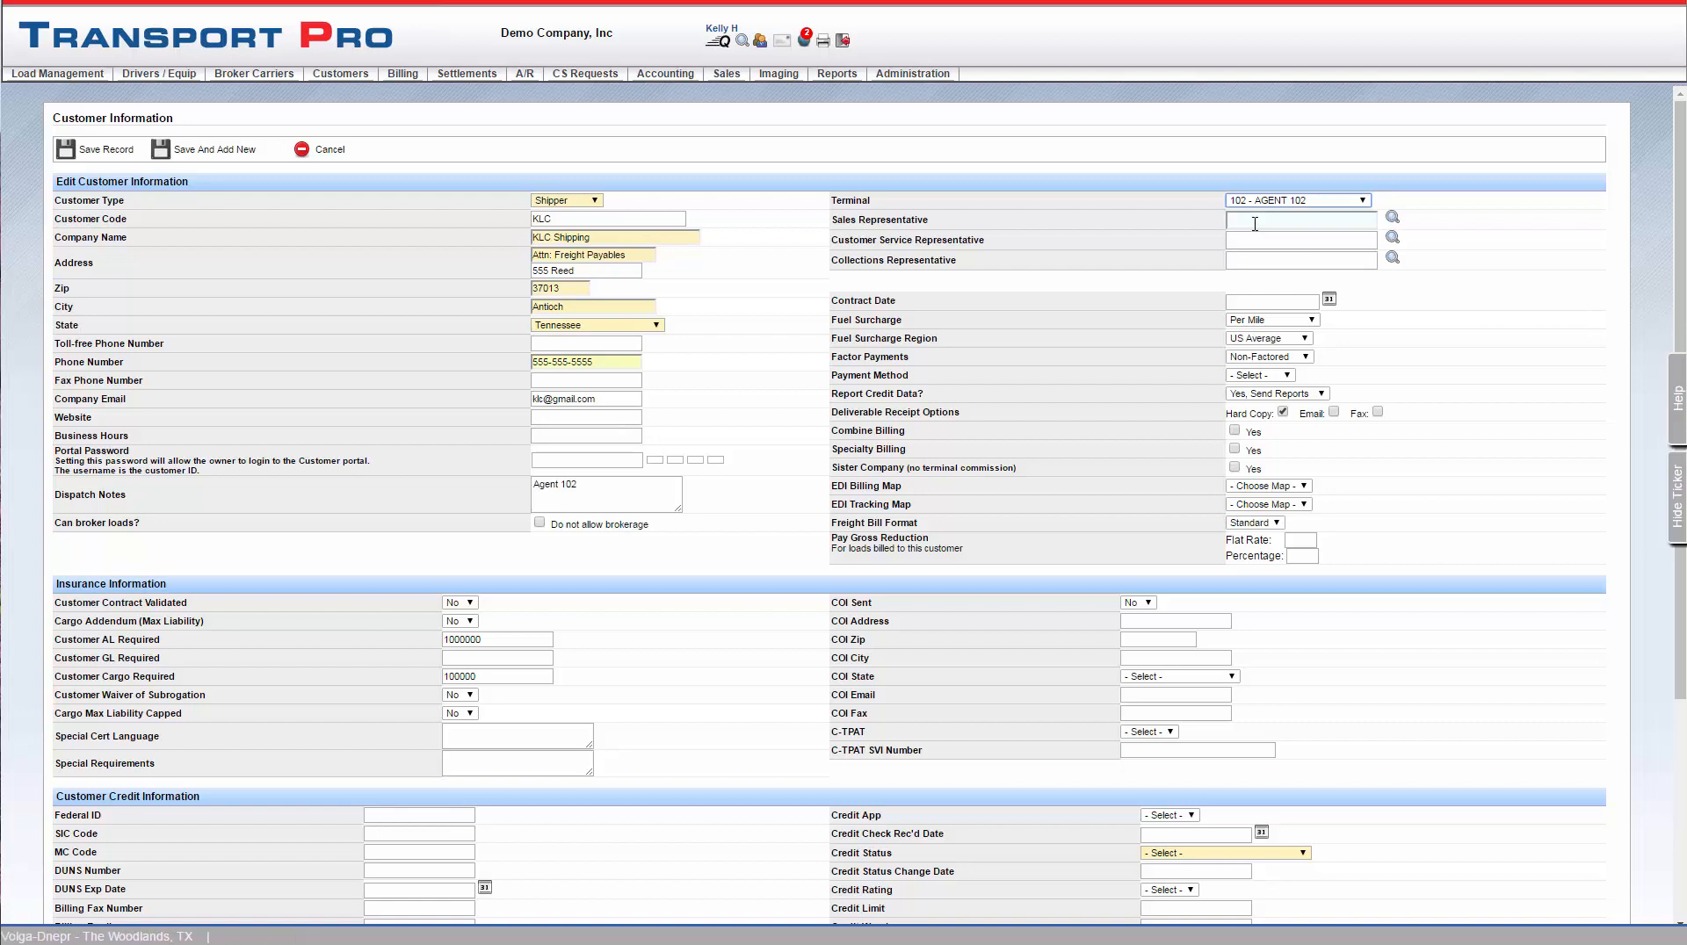
click(1254, 240)
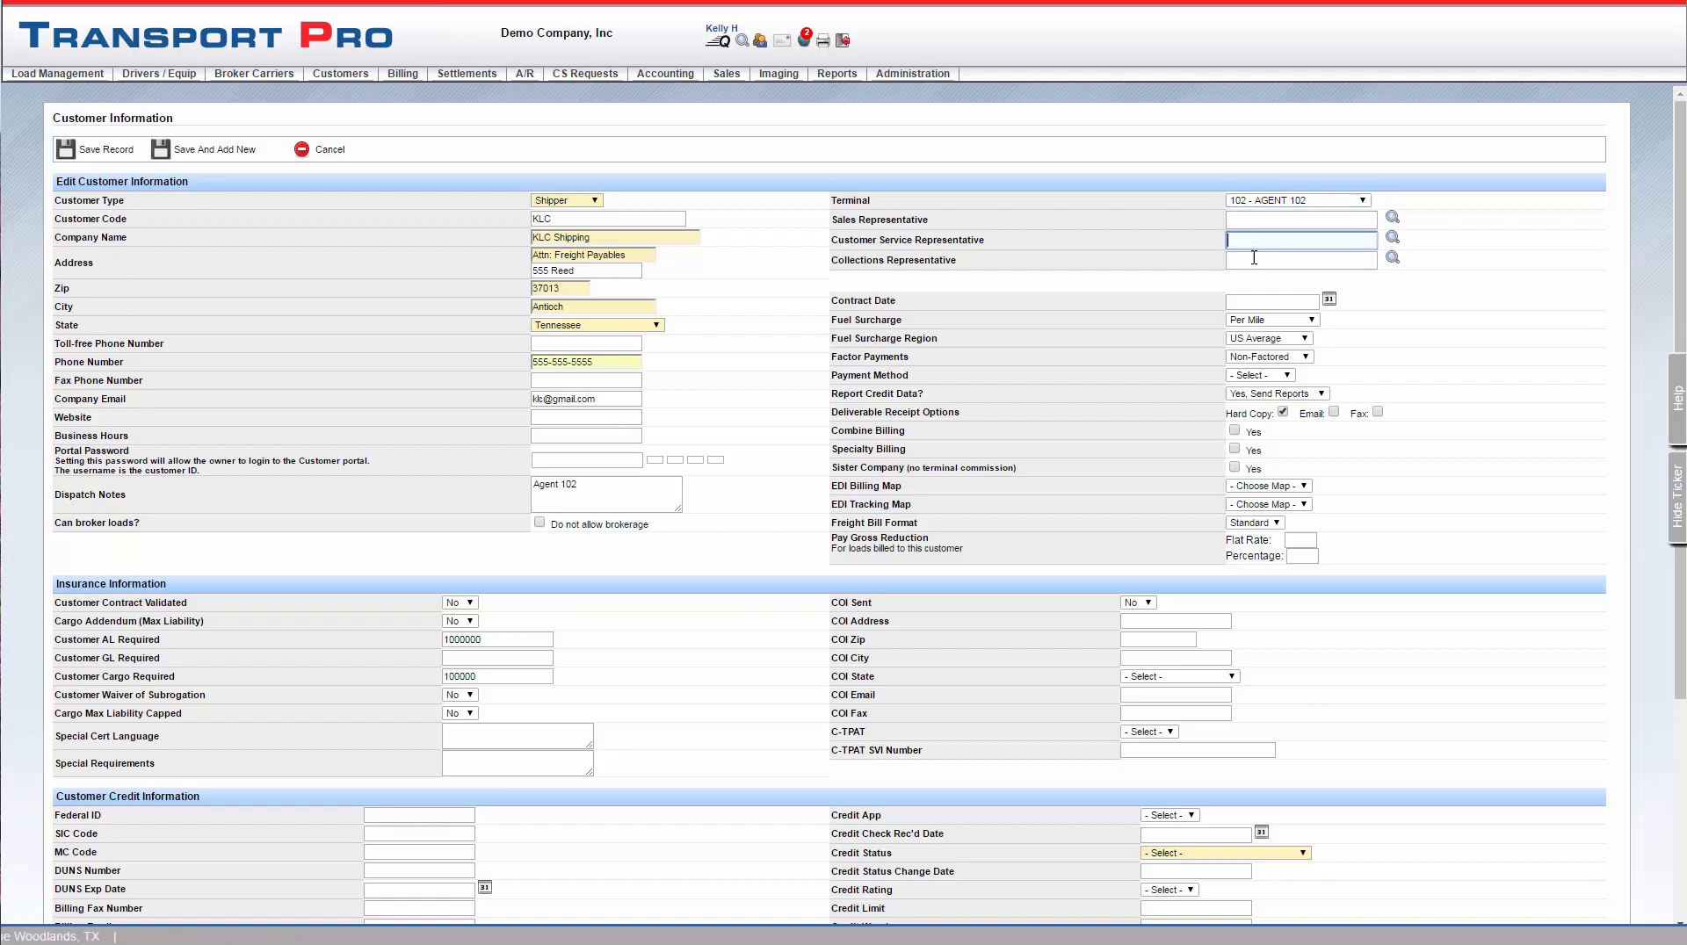
click(1255, 258)
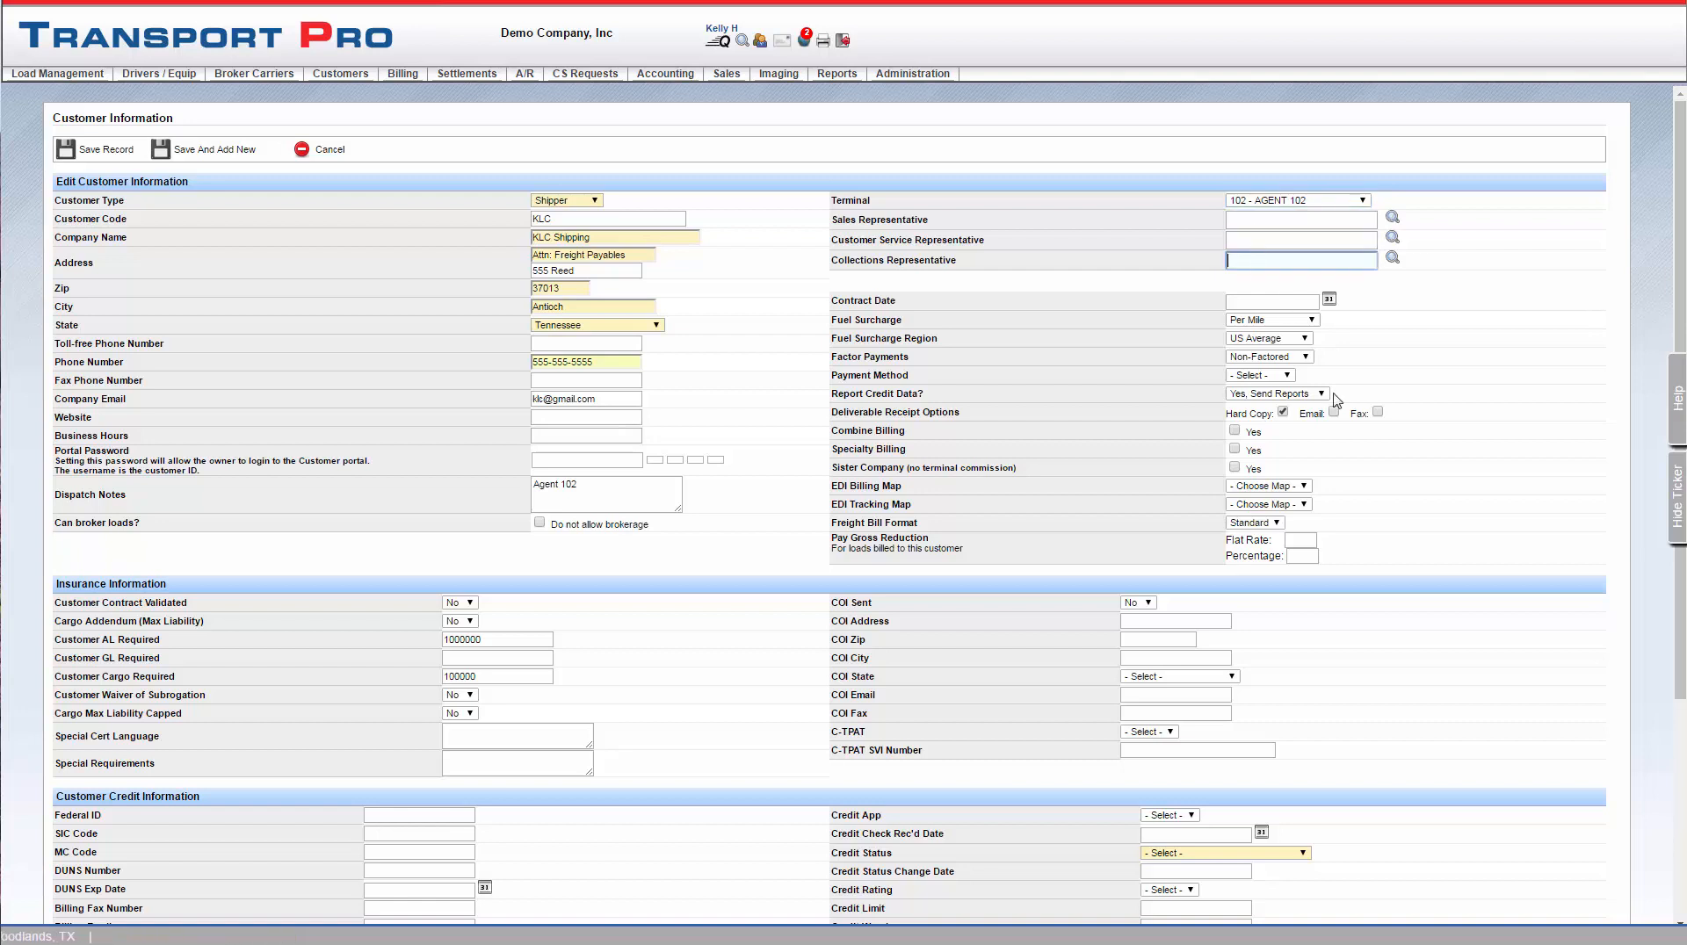
Set the contract date to 2016-06-15, with a Per Mile fuel surcharge and US Average as the surcharge region
click(1330, 301)
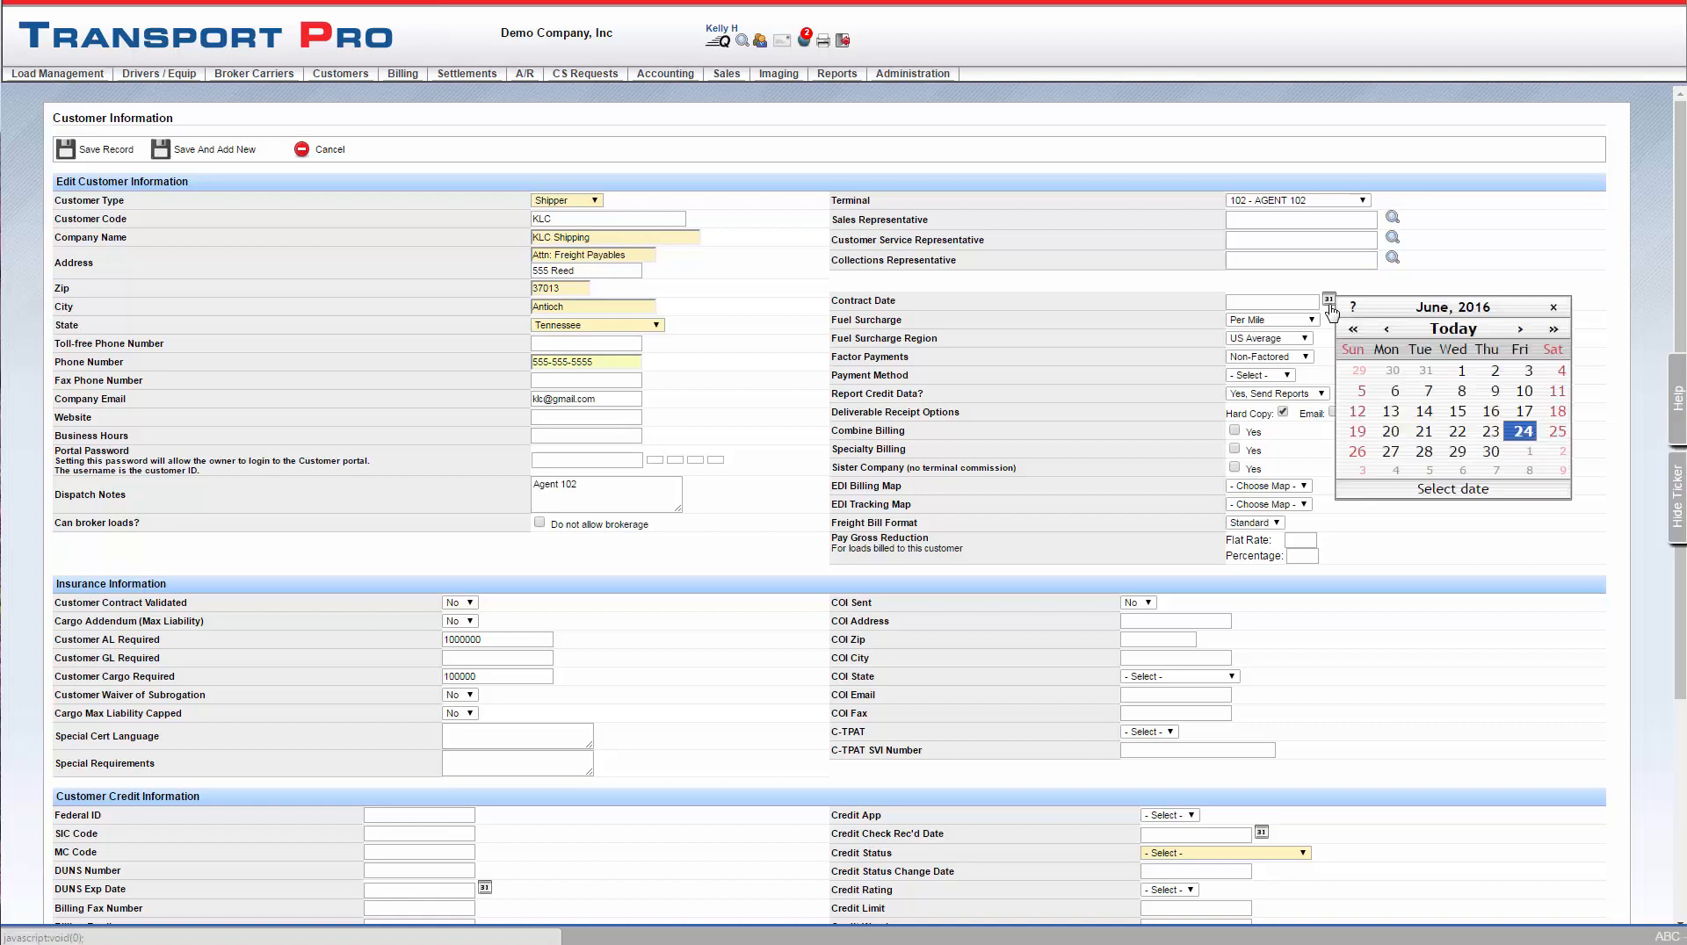
click(1463, 412)
click(1390, 369)
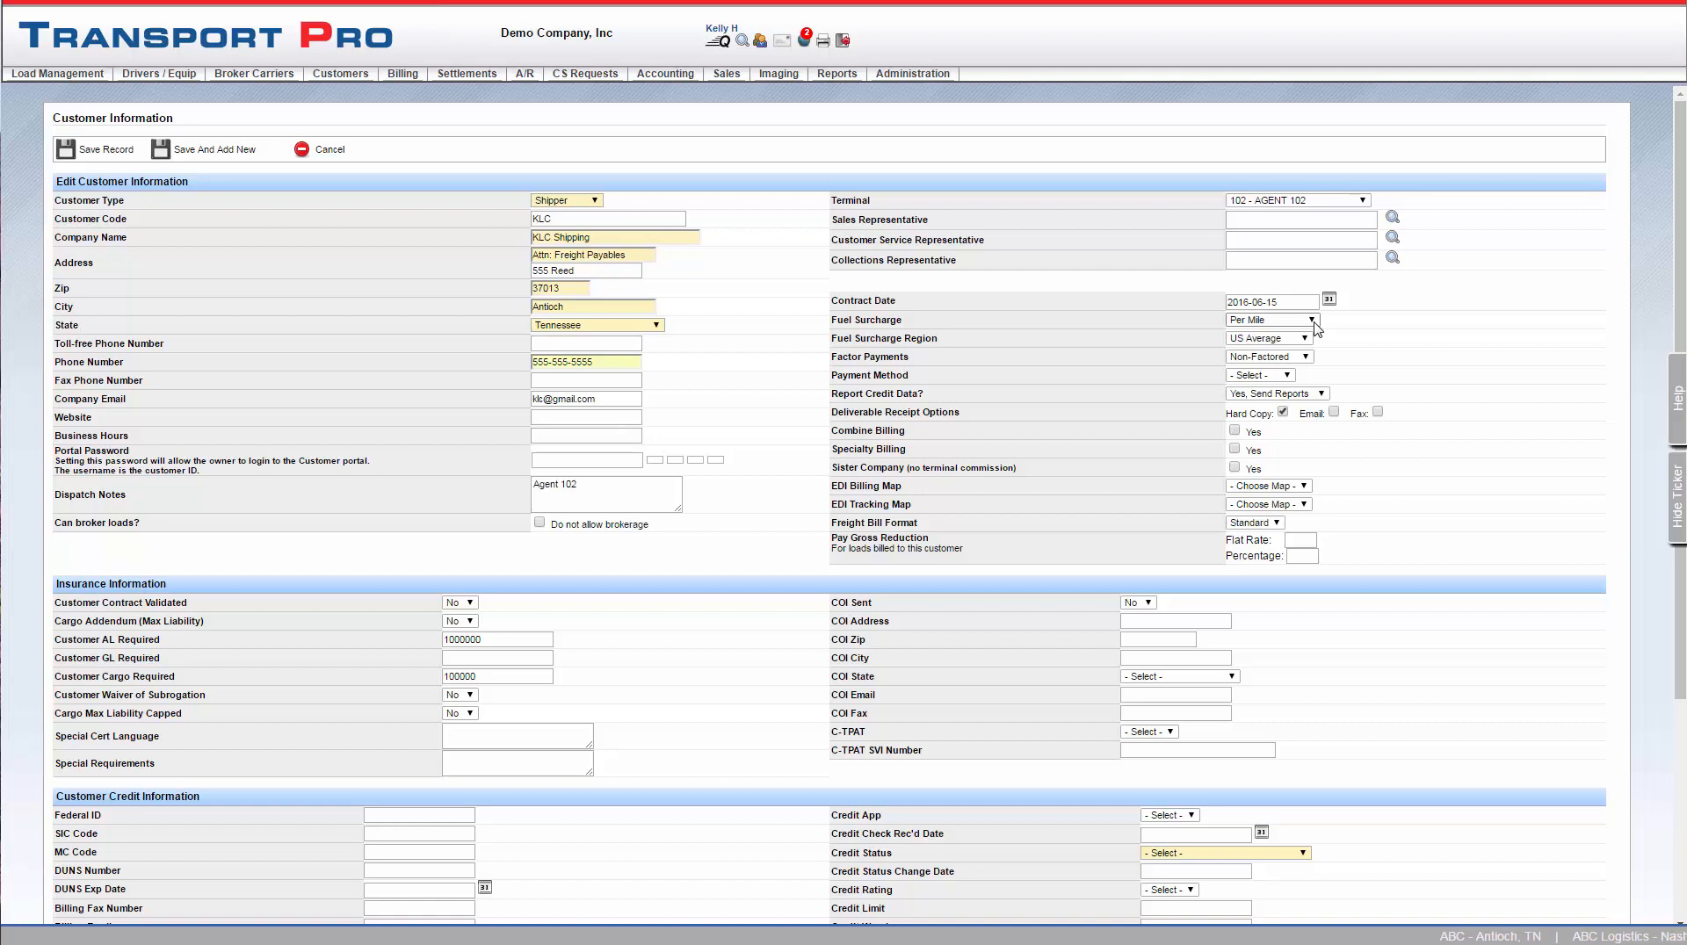
click(1313, 322)
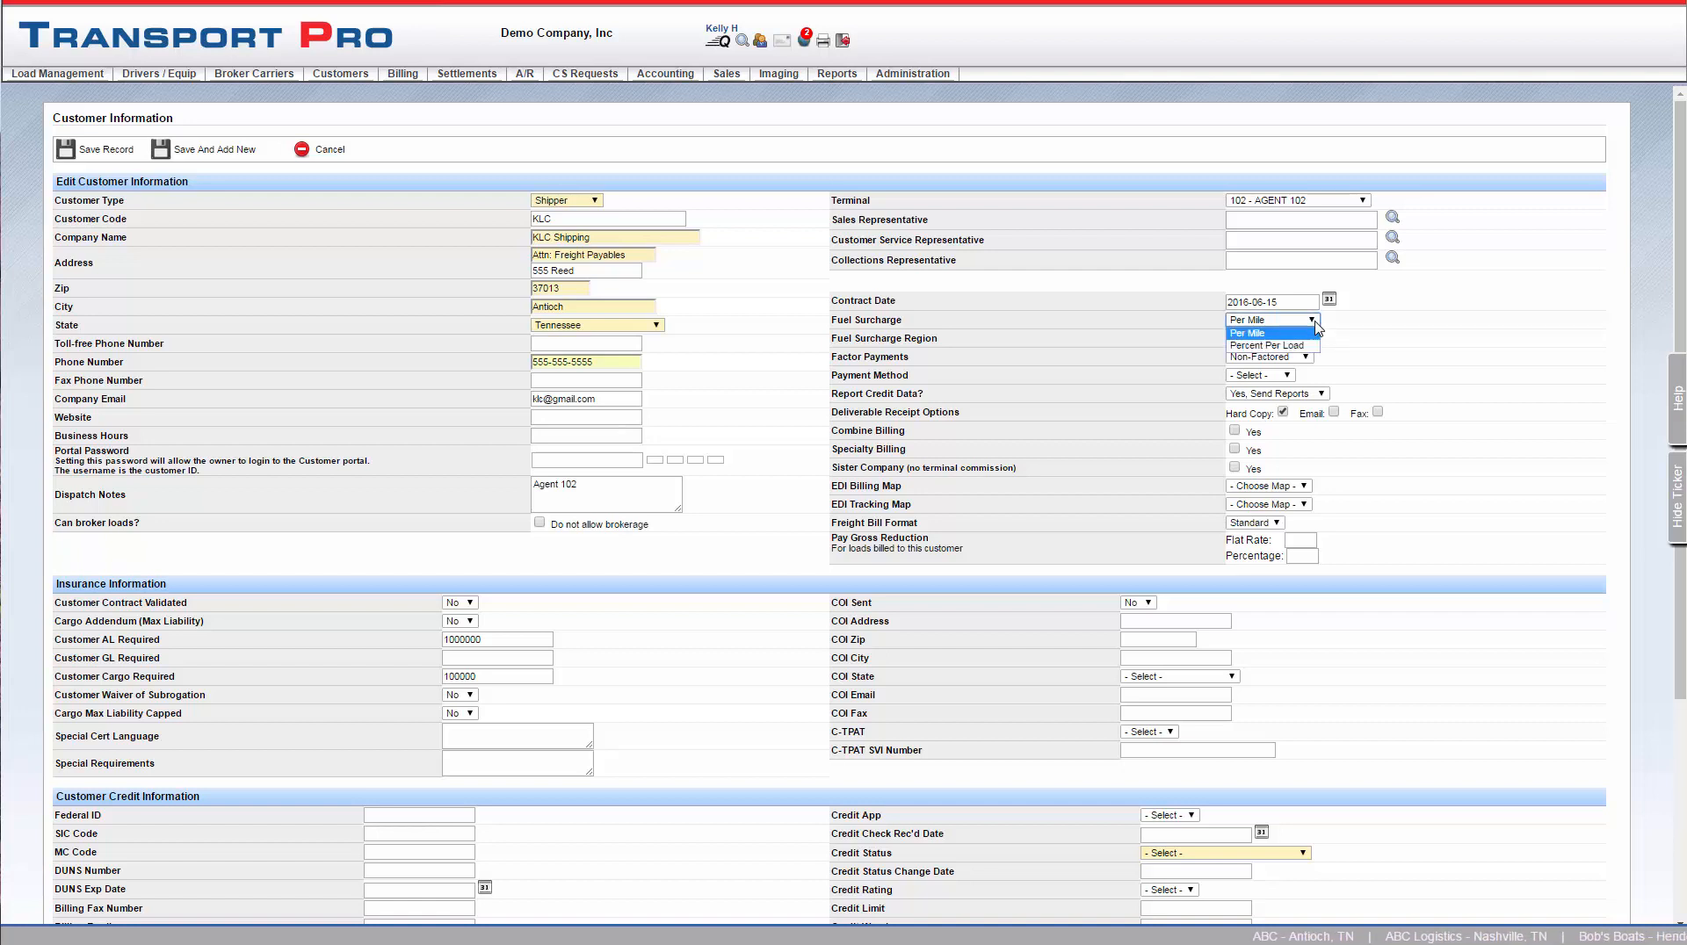
click(1315, 330)
click(1309, 343)
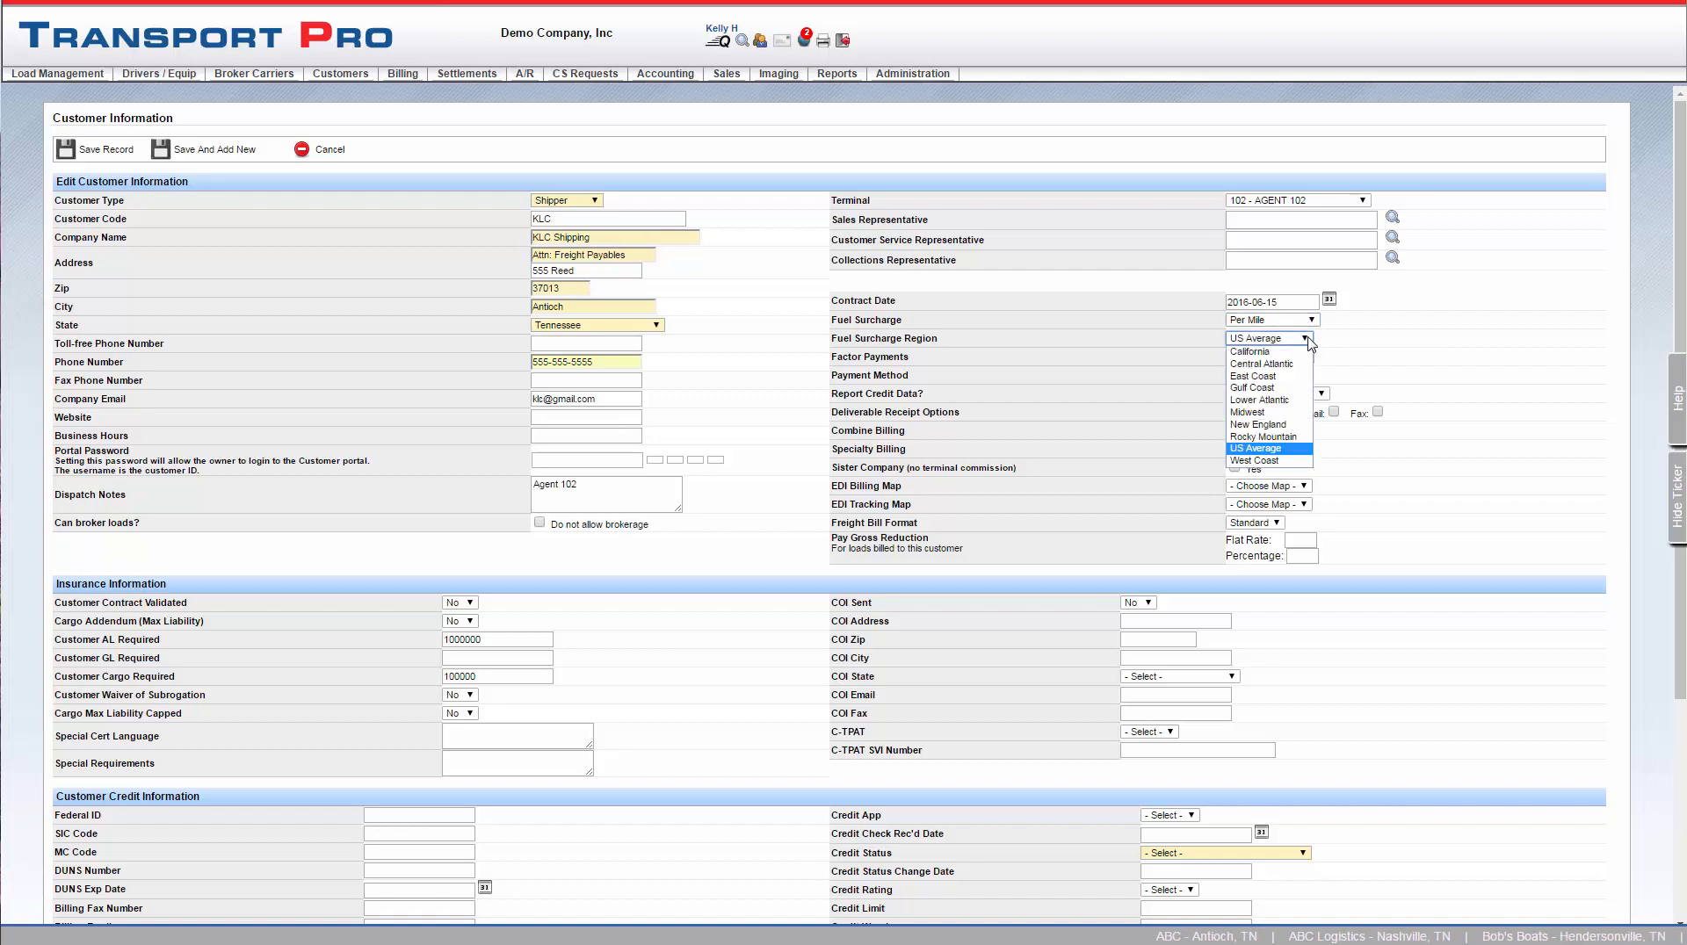
click(1308, 343)
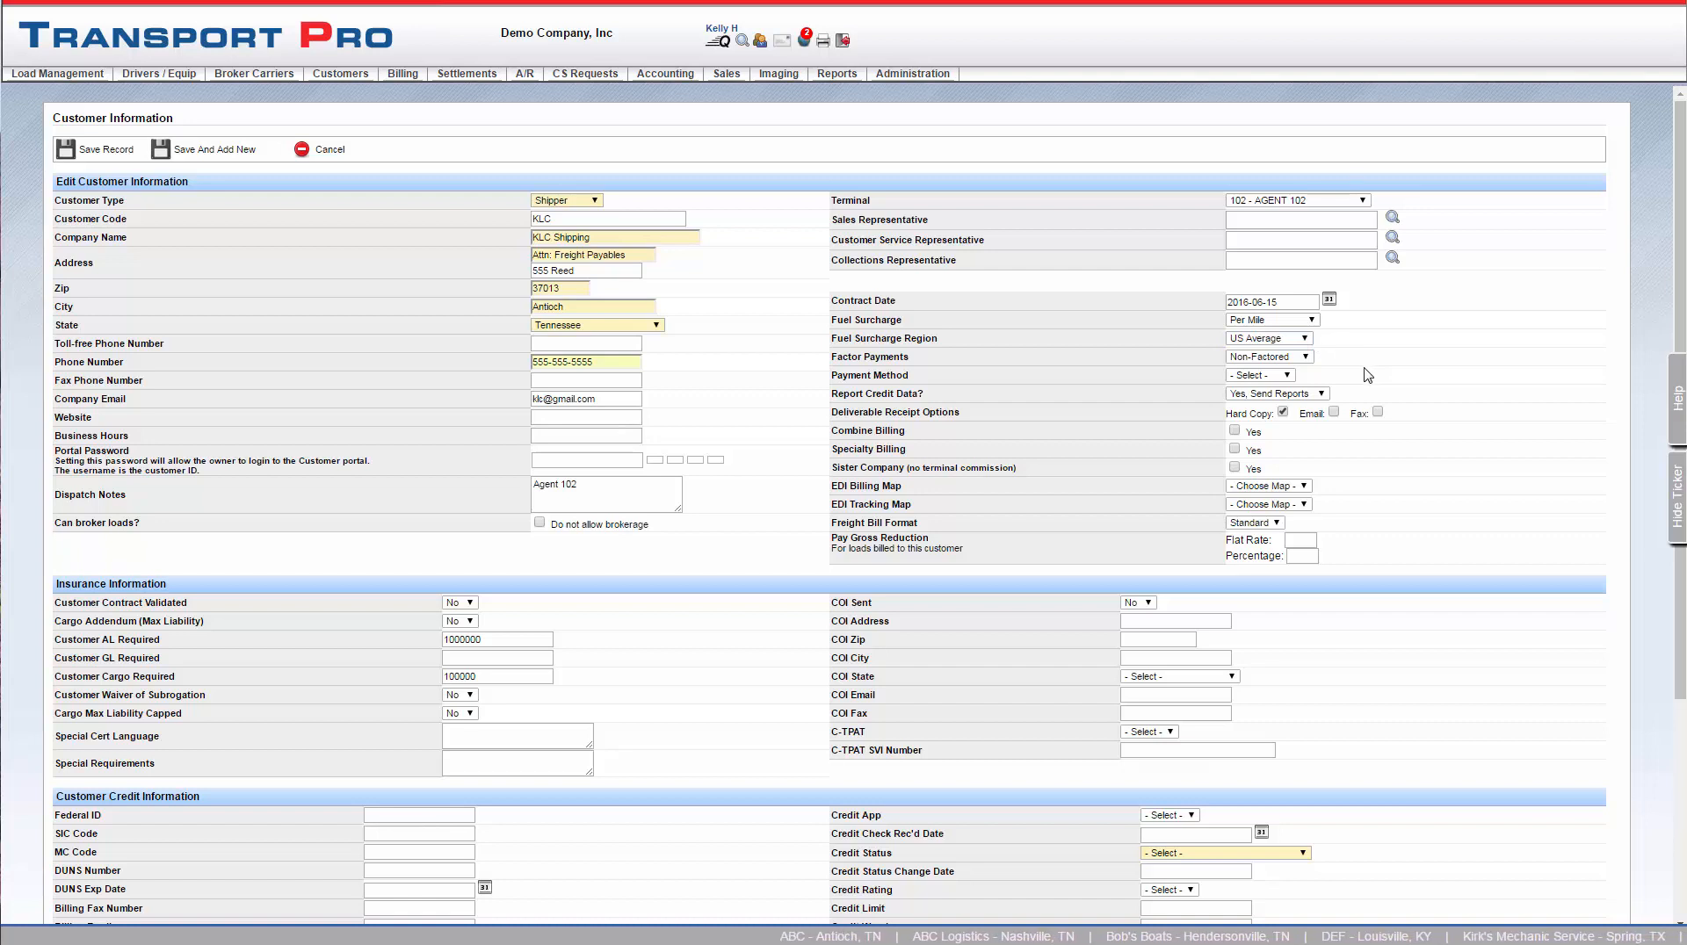
Set Factor Payments to Crestmark Bank and Payment Method to Credit Card, and enable email deliverable receipts and specialty billing
click(1307, 358)
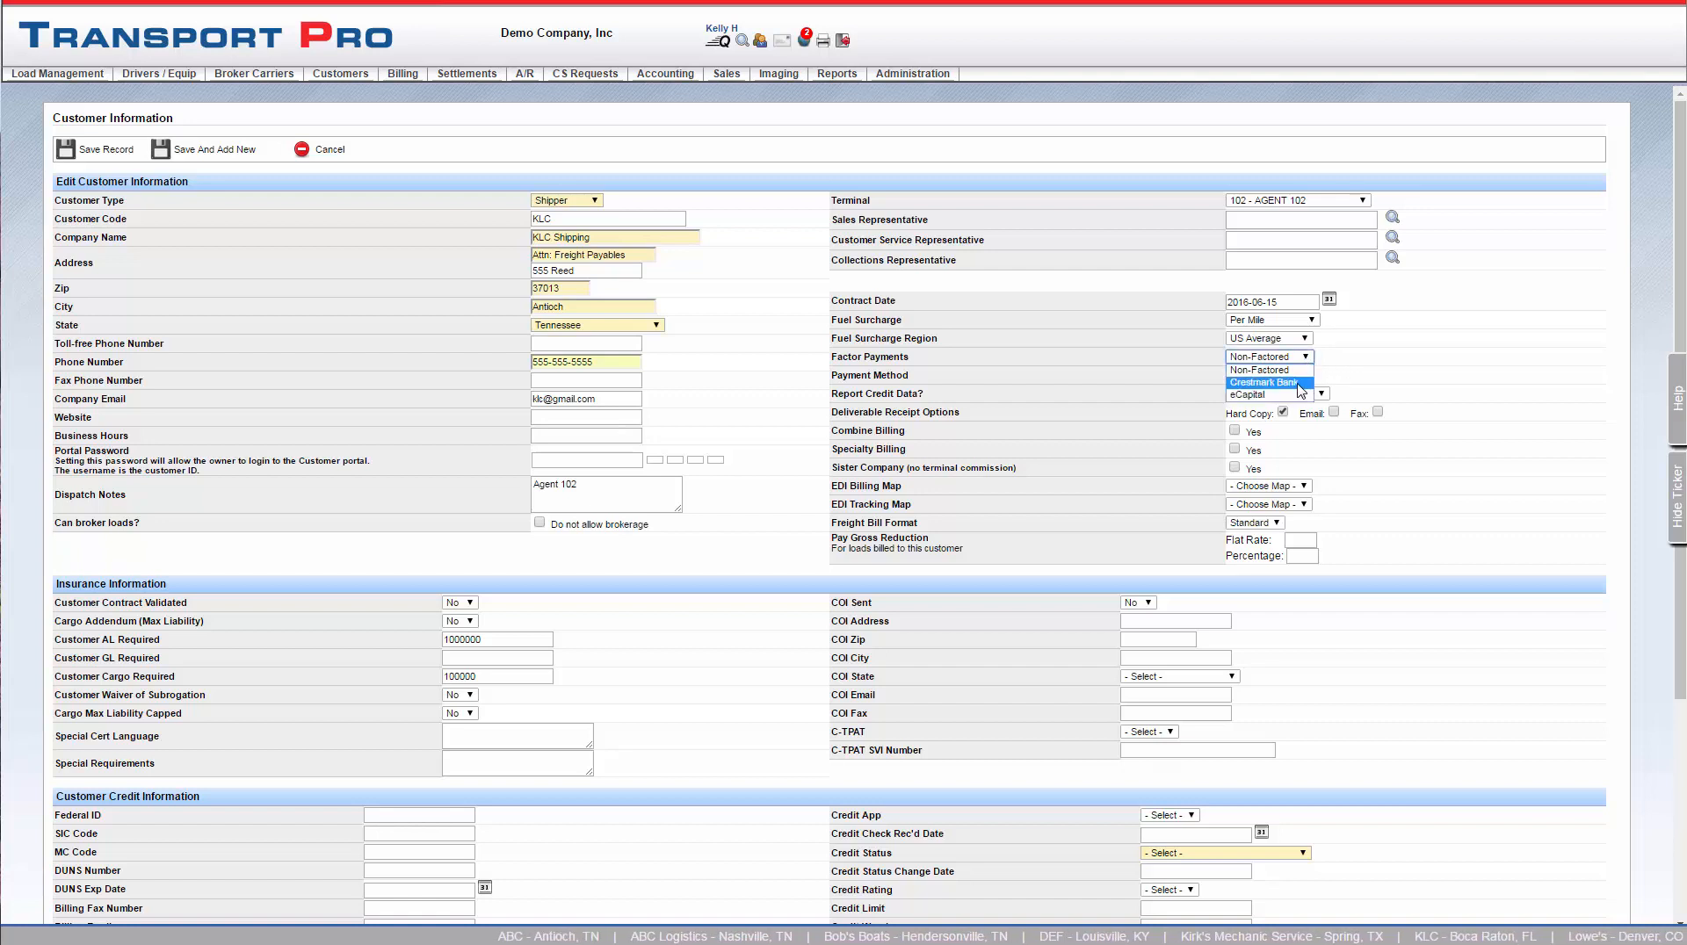
click(1297, 382)
click(1292, 378)
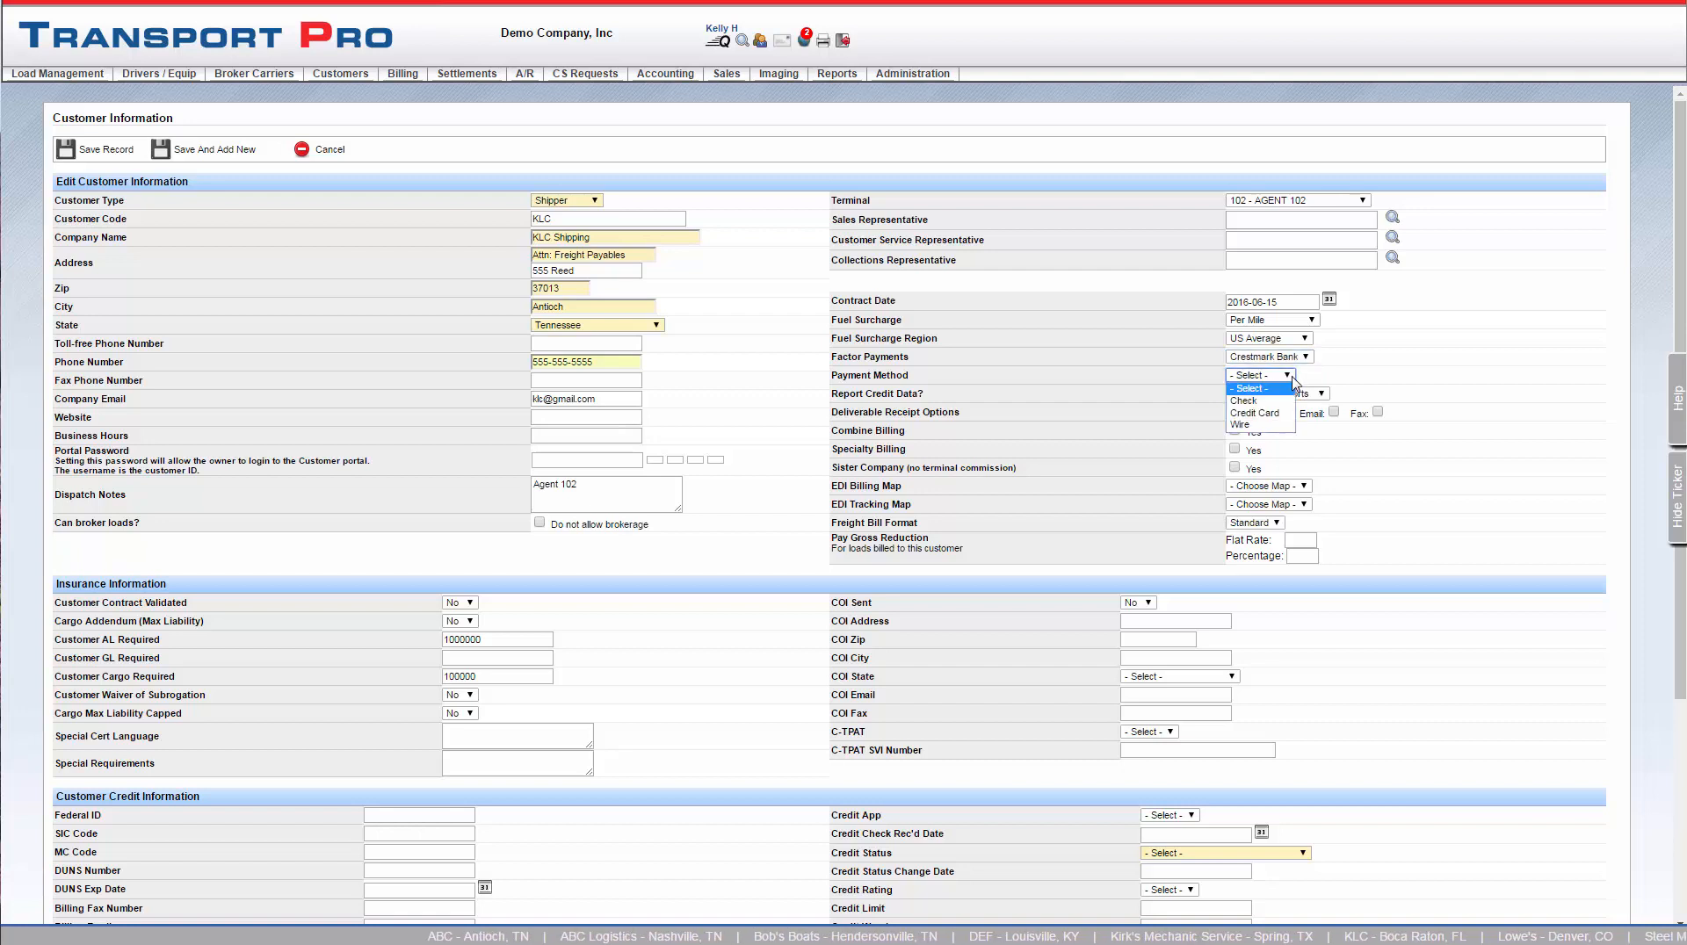
click(1280, 420)
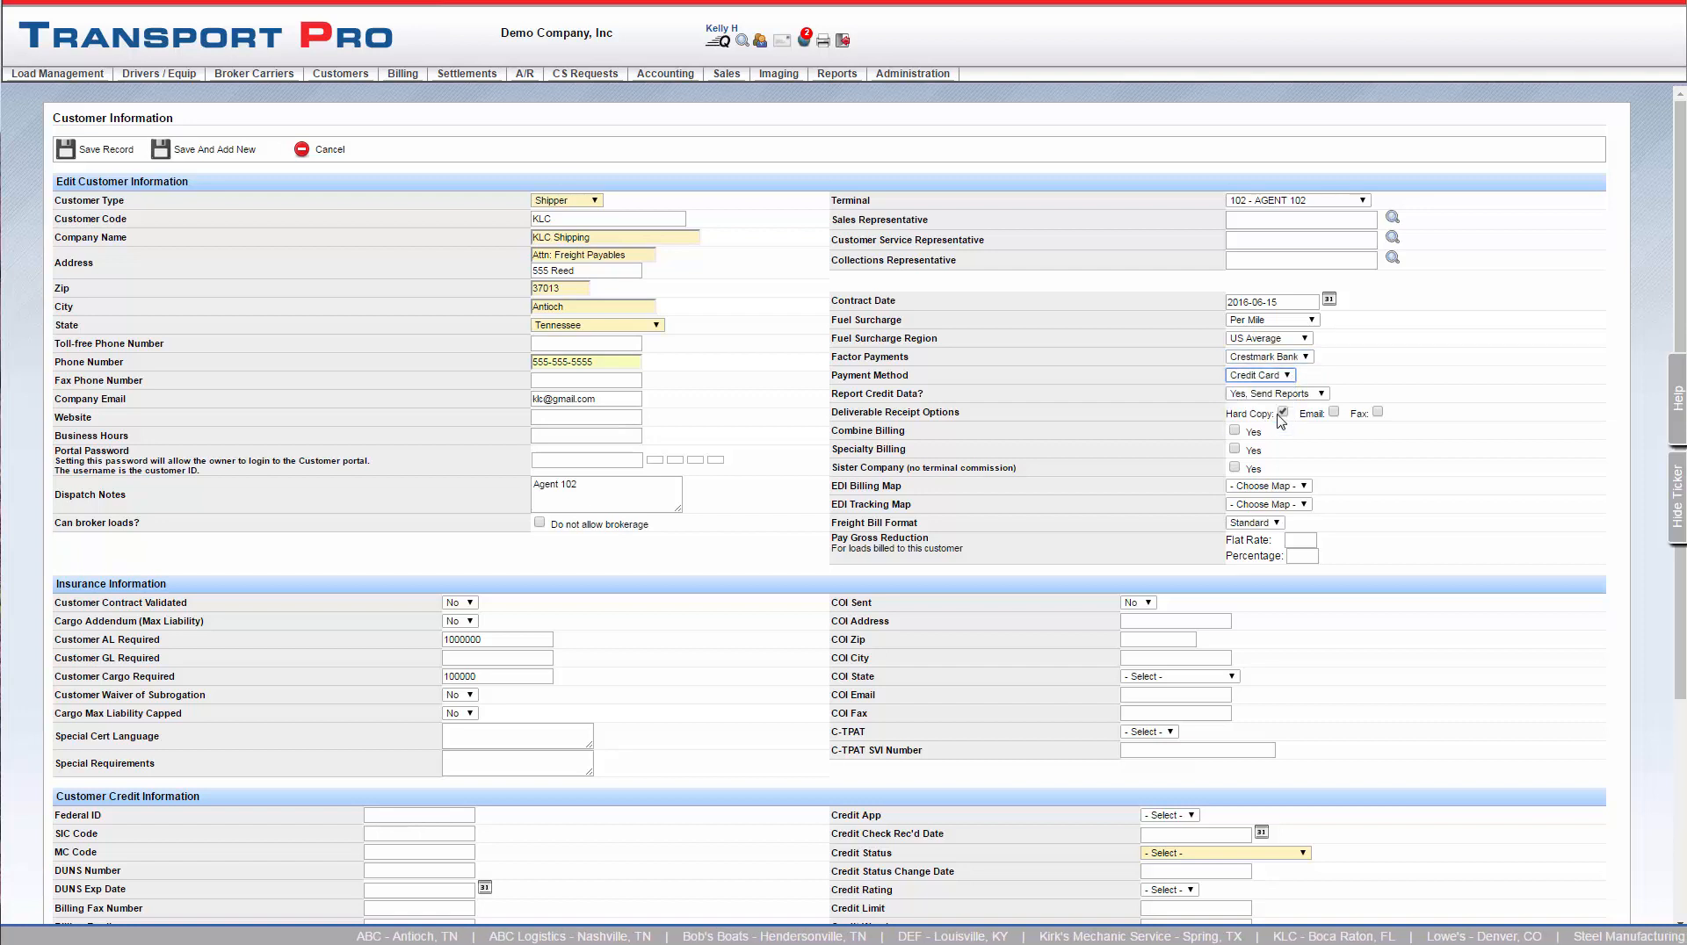
click(1333, 413)
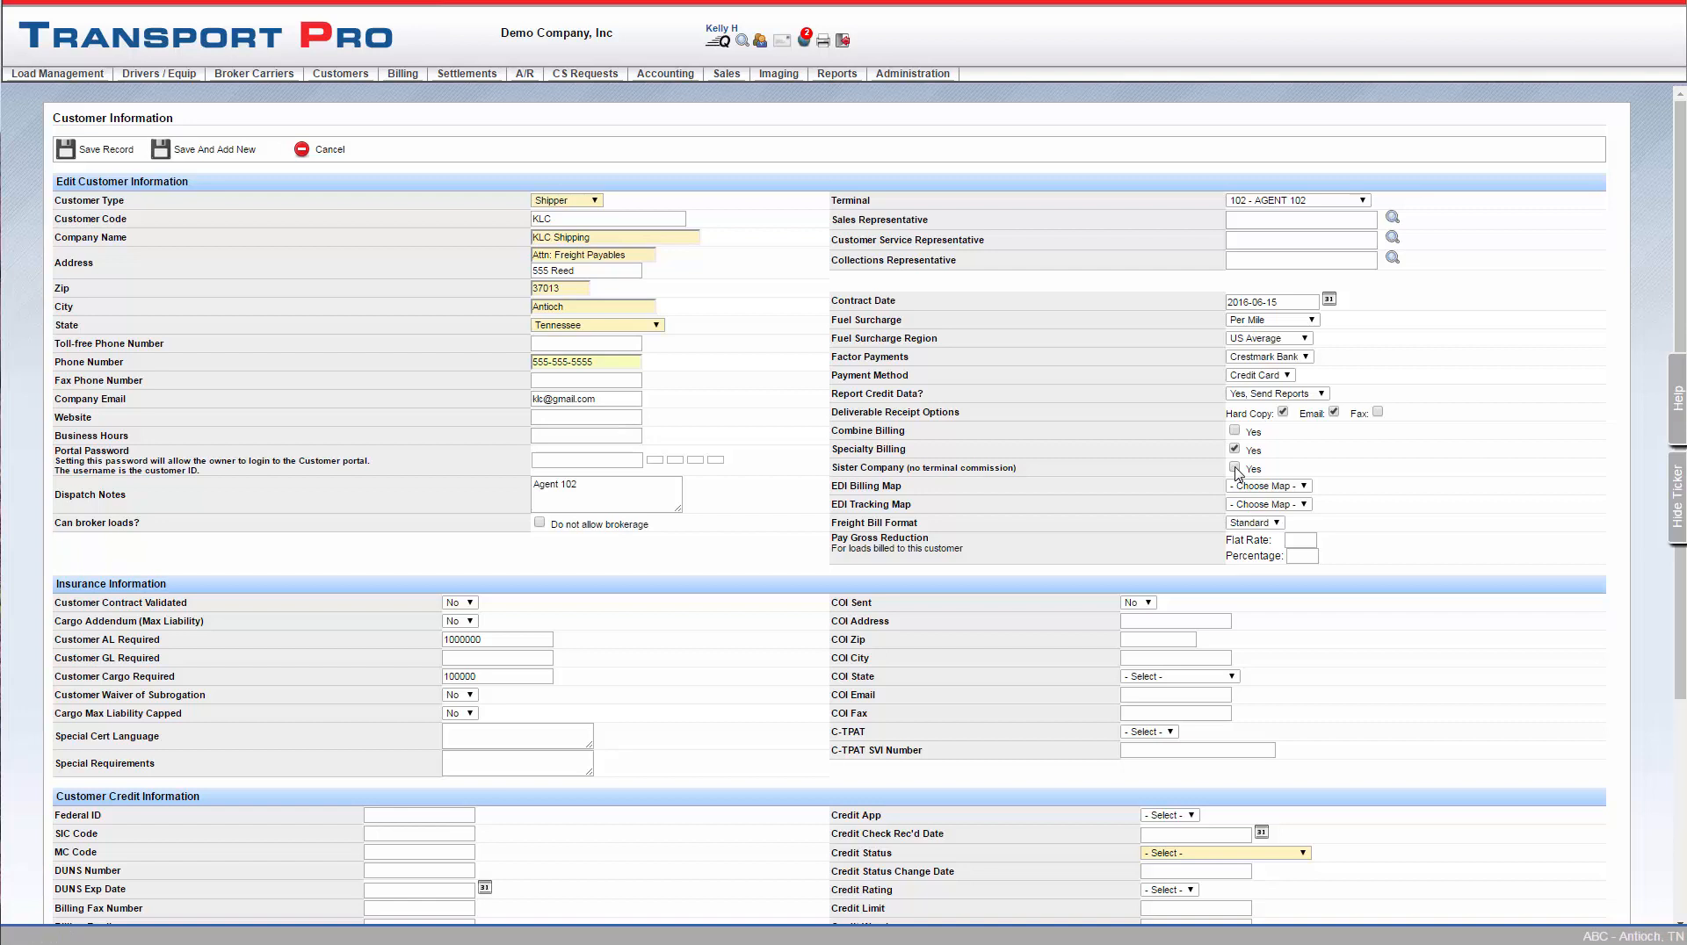
click(1304, 487)
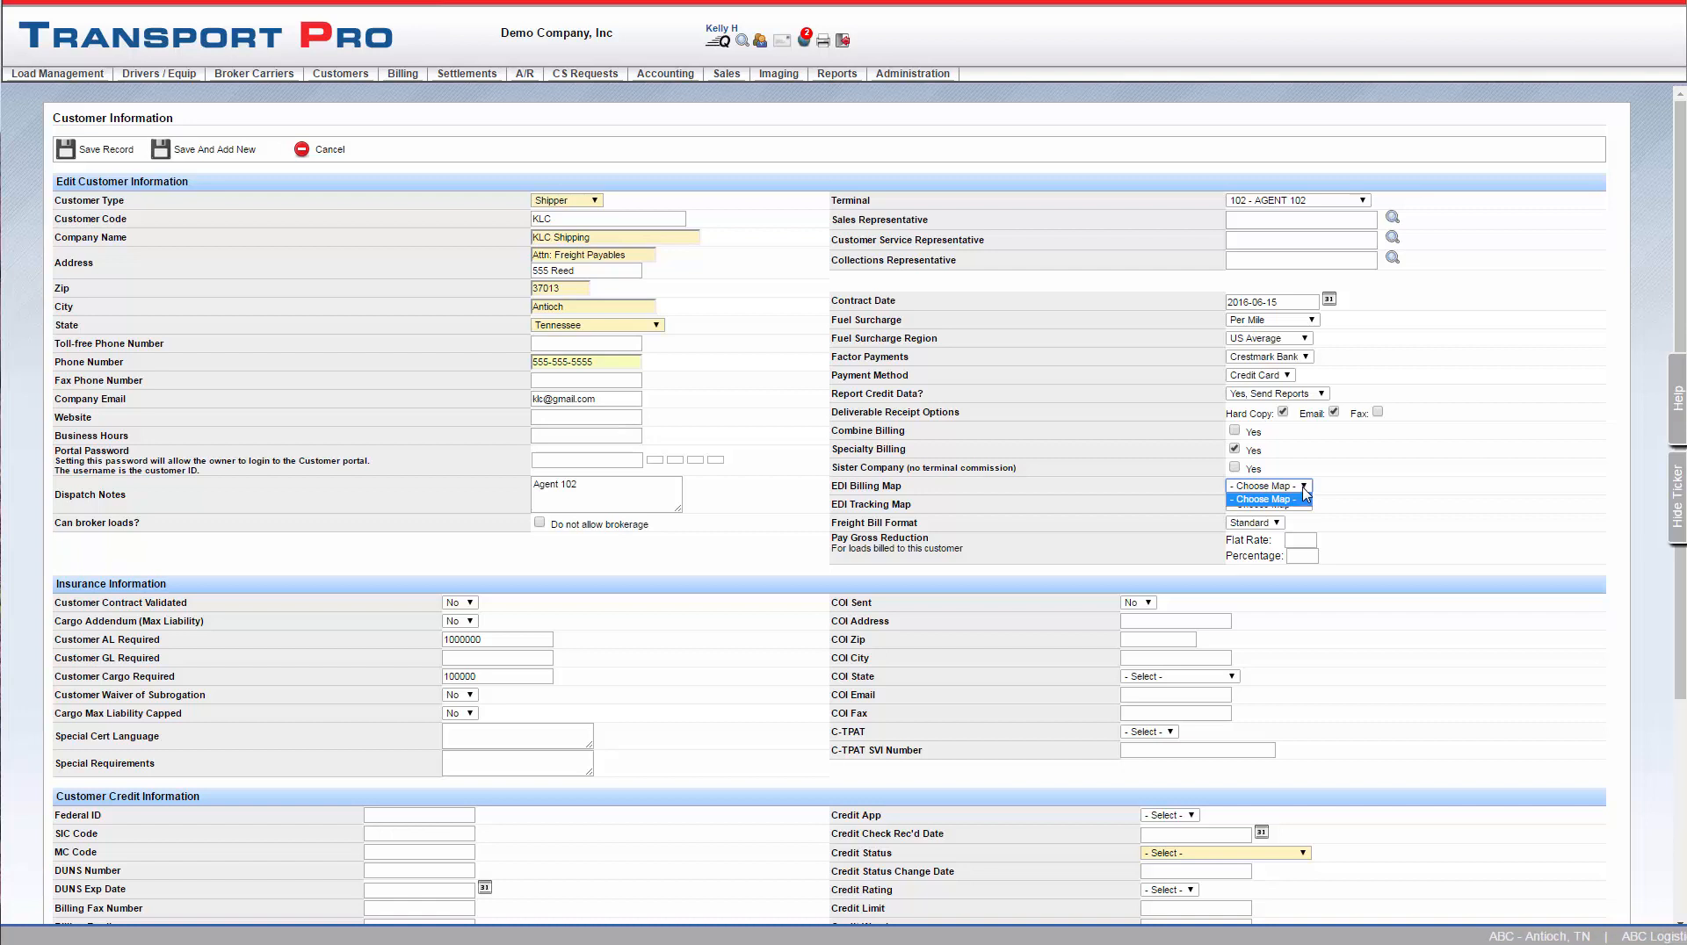
click(1304, 498)
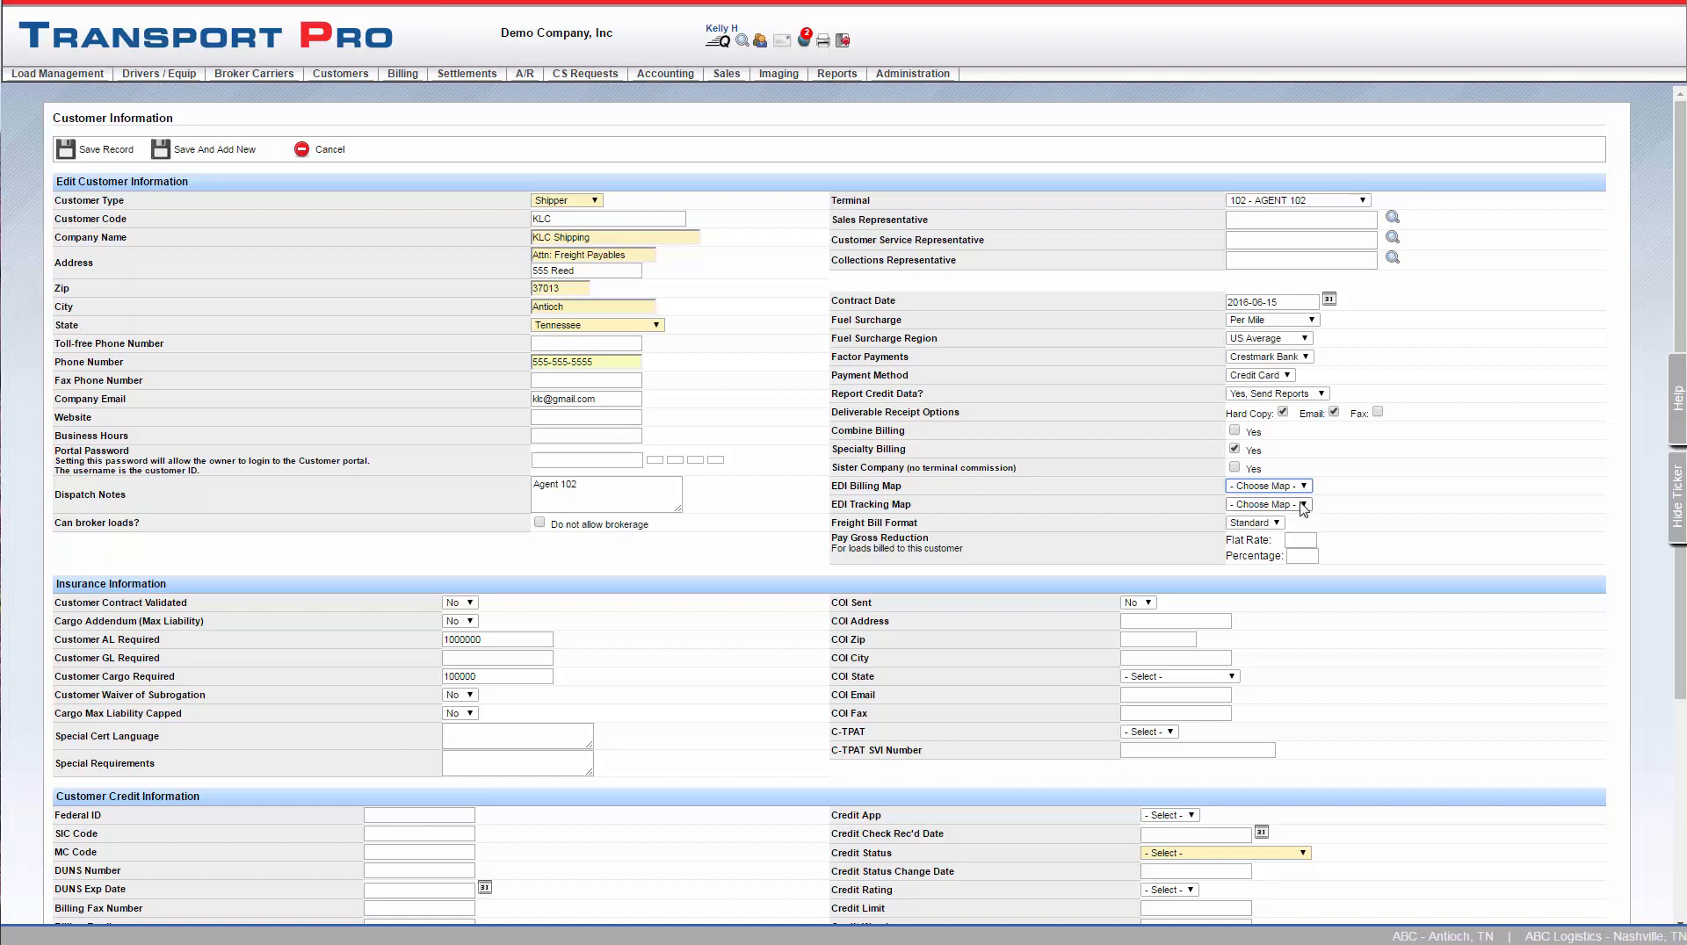
click(1305, 507)
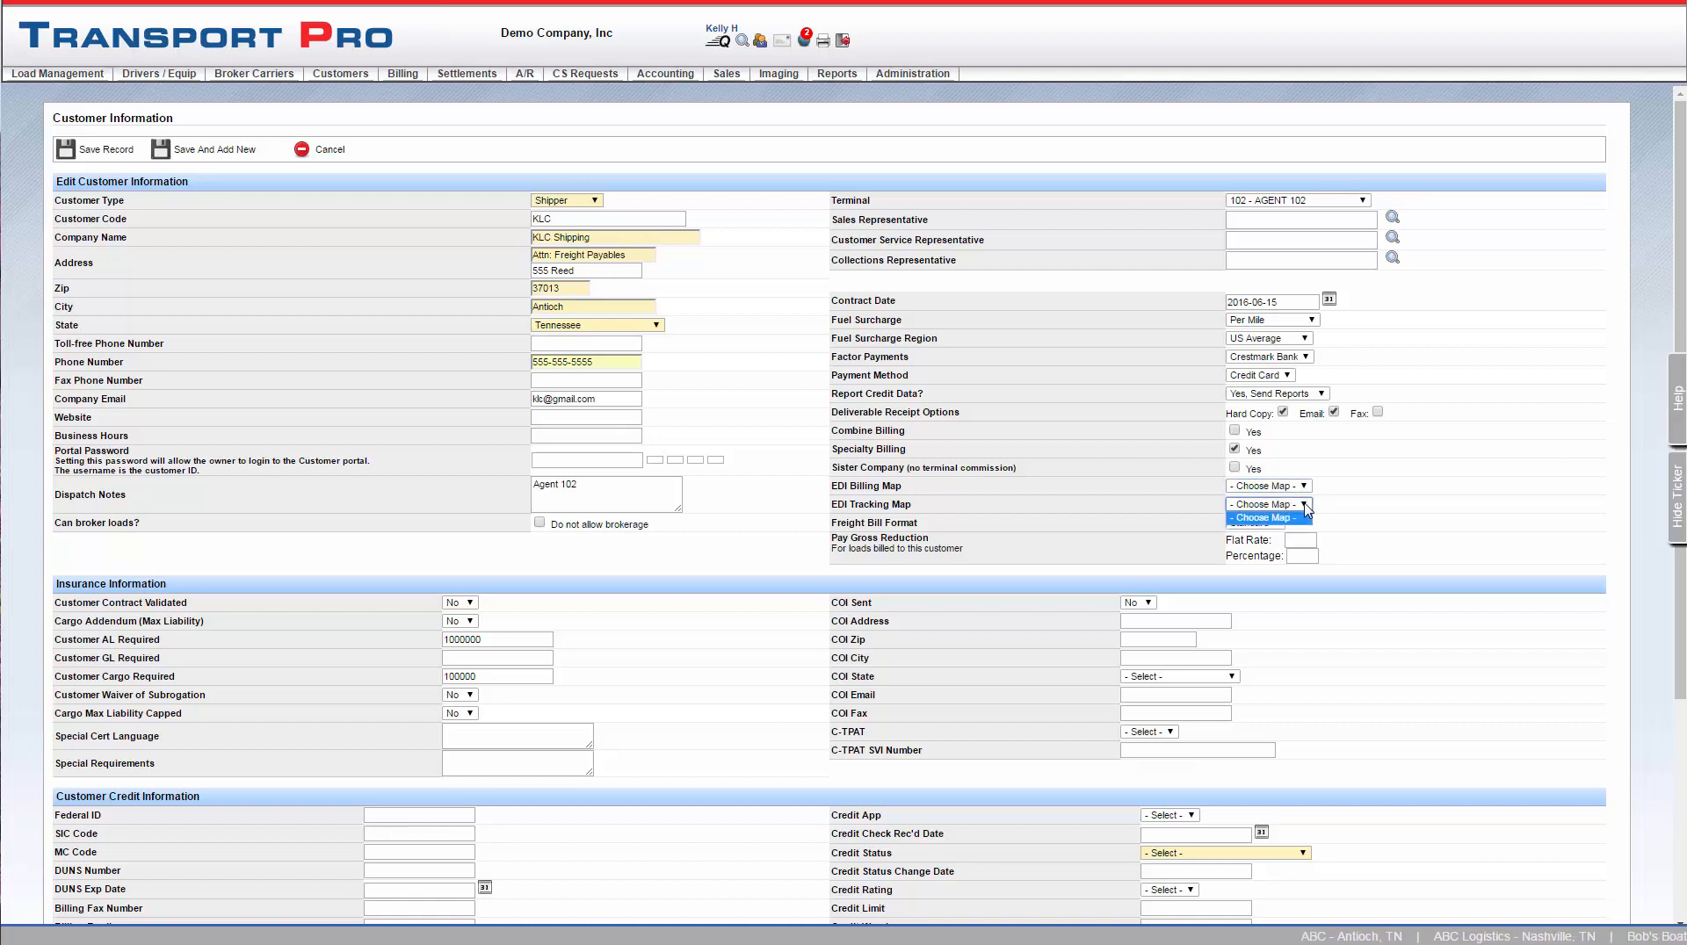
click(1305, 509)
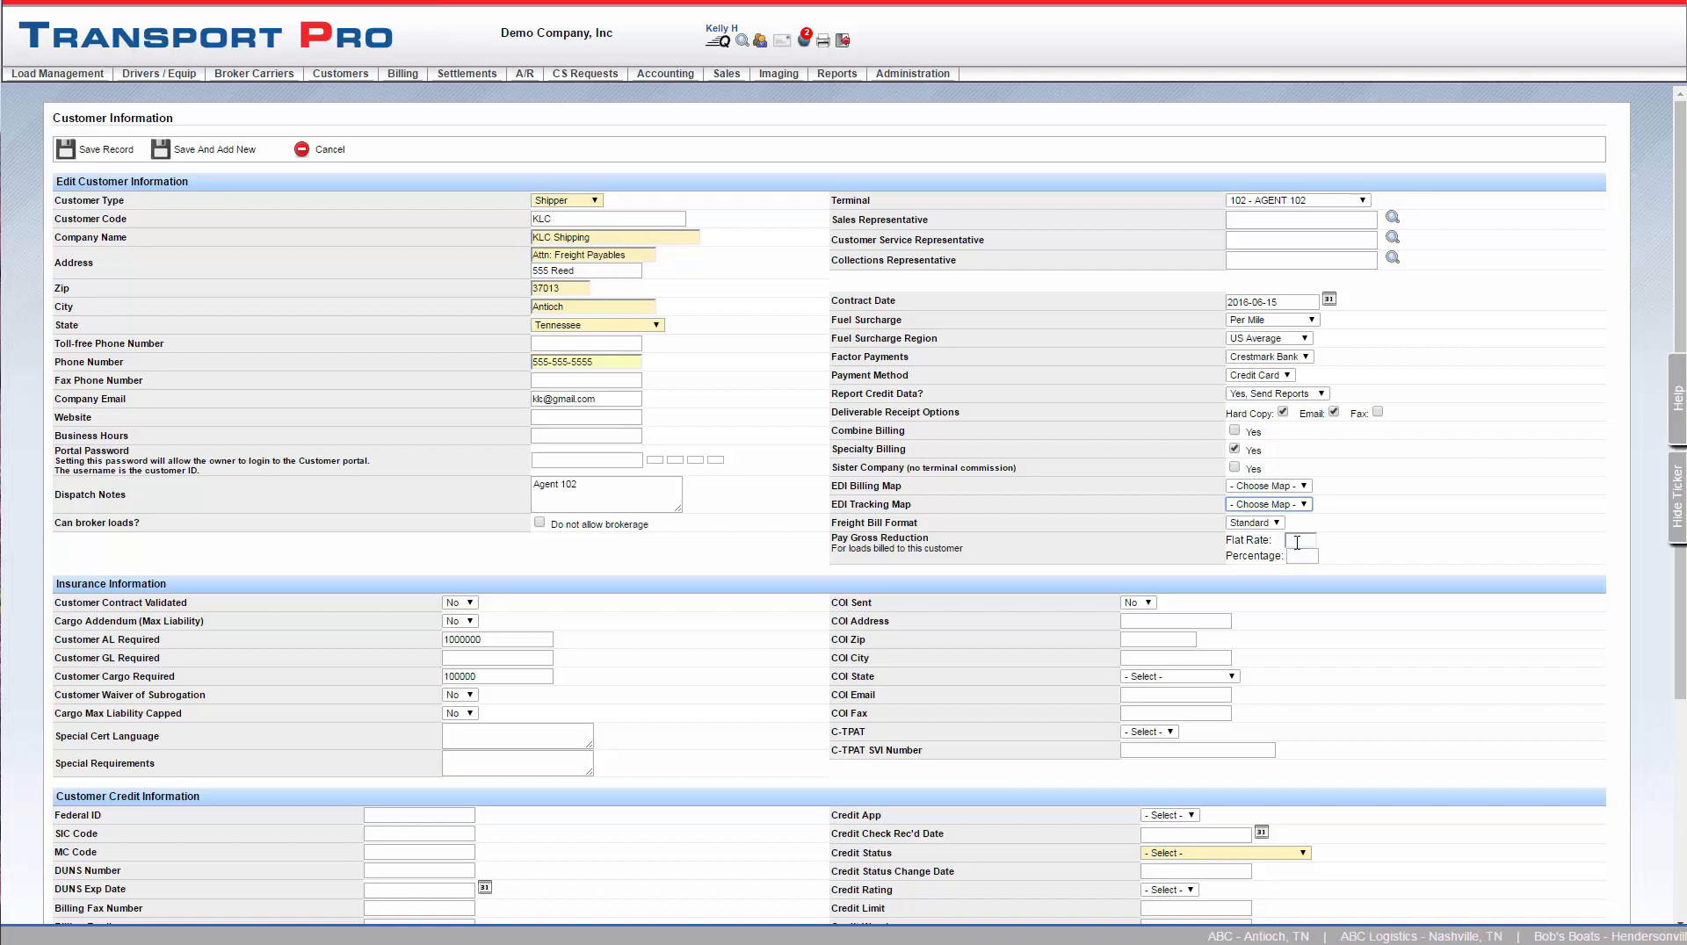
Set the flat rate of the customer's pay gross reduction to 100
click(1297, 543)
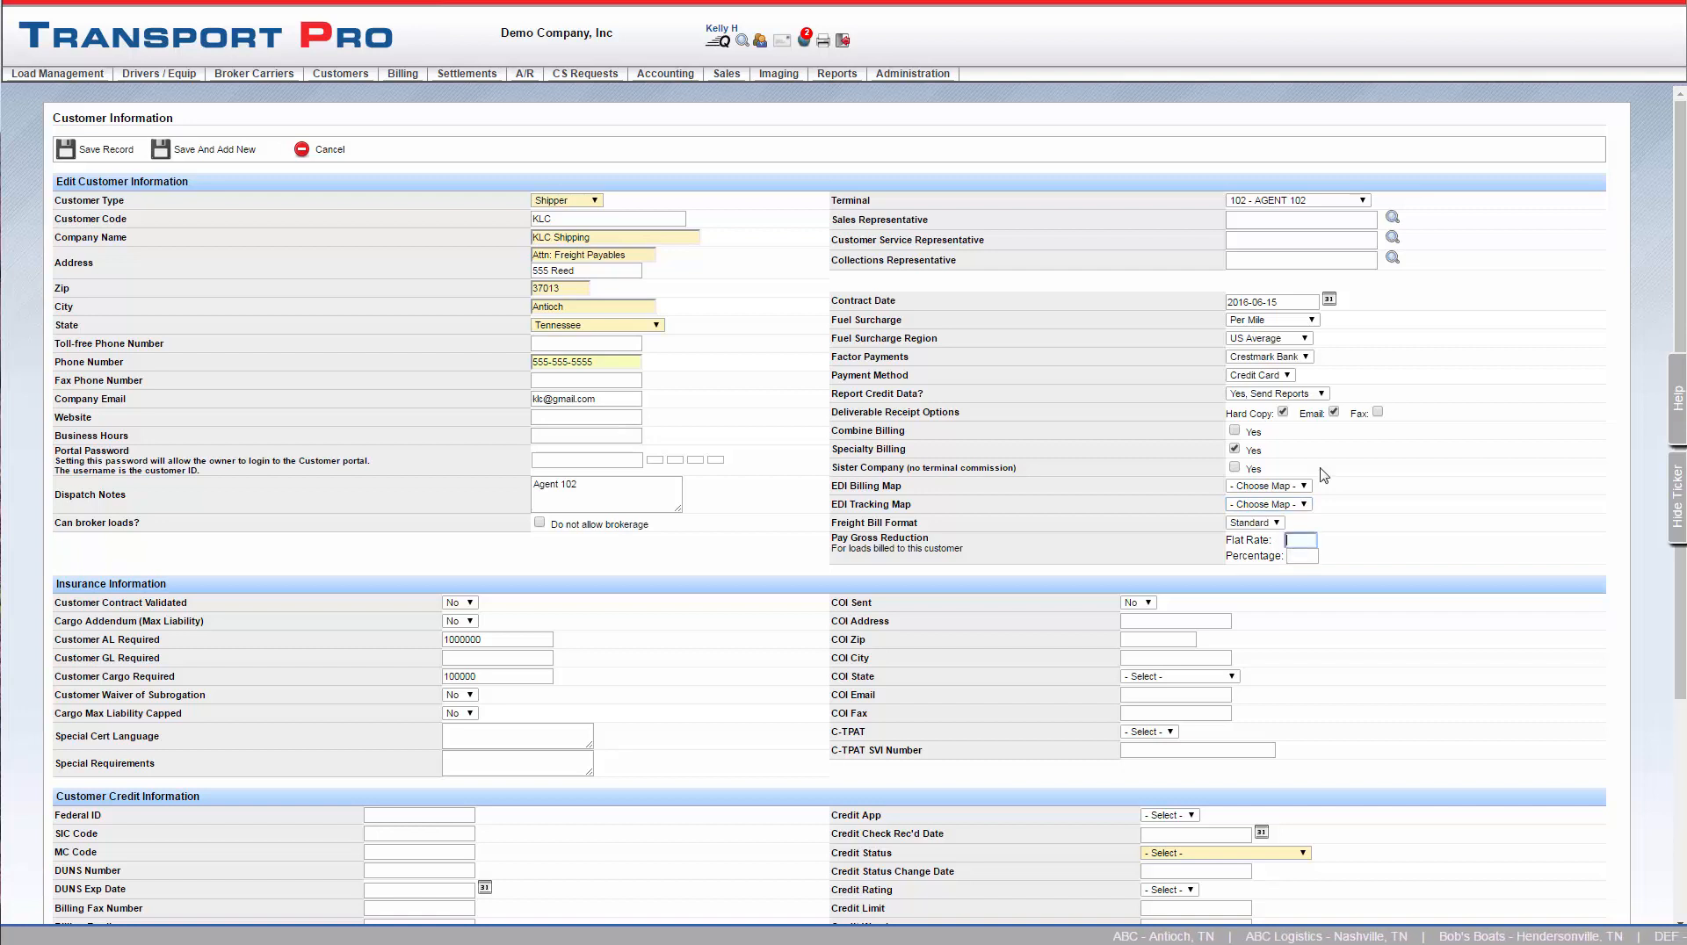
text(100)
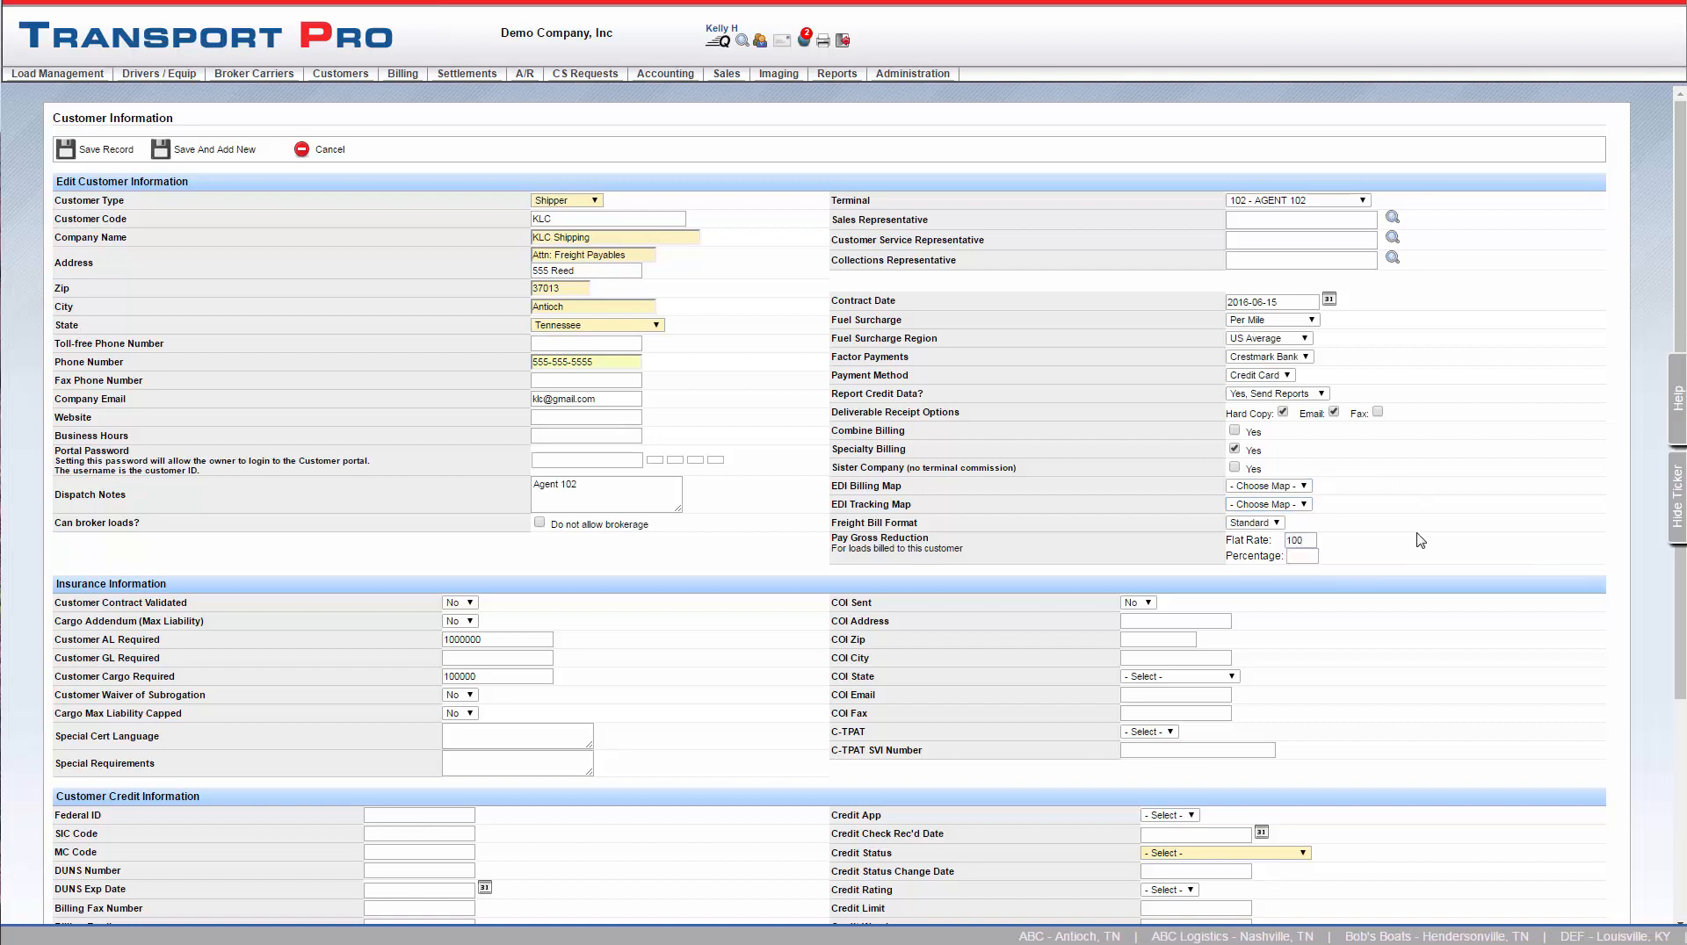
click(1418, 542)
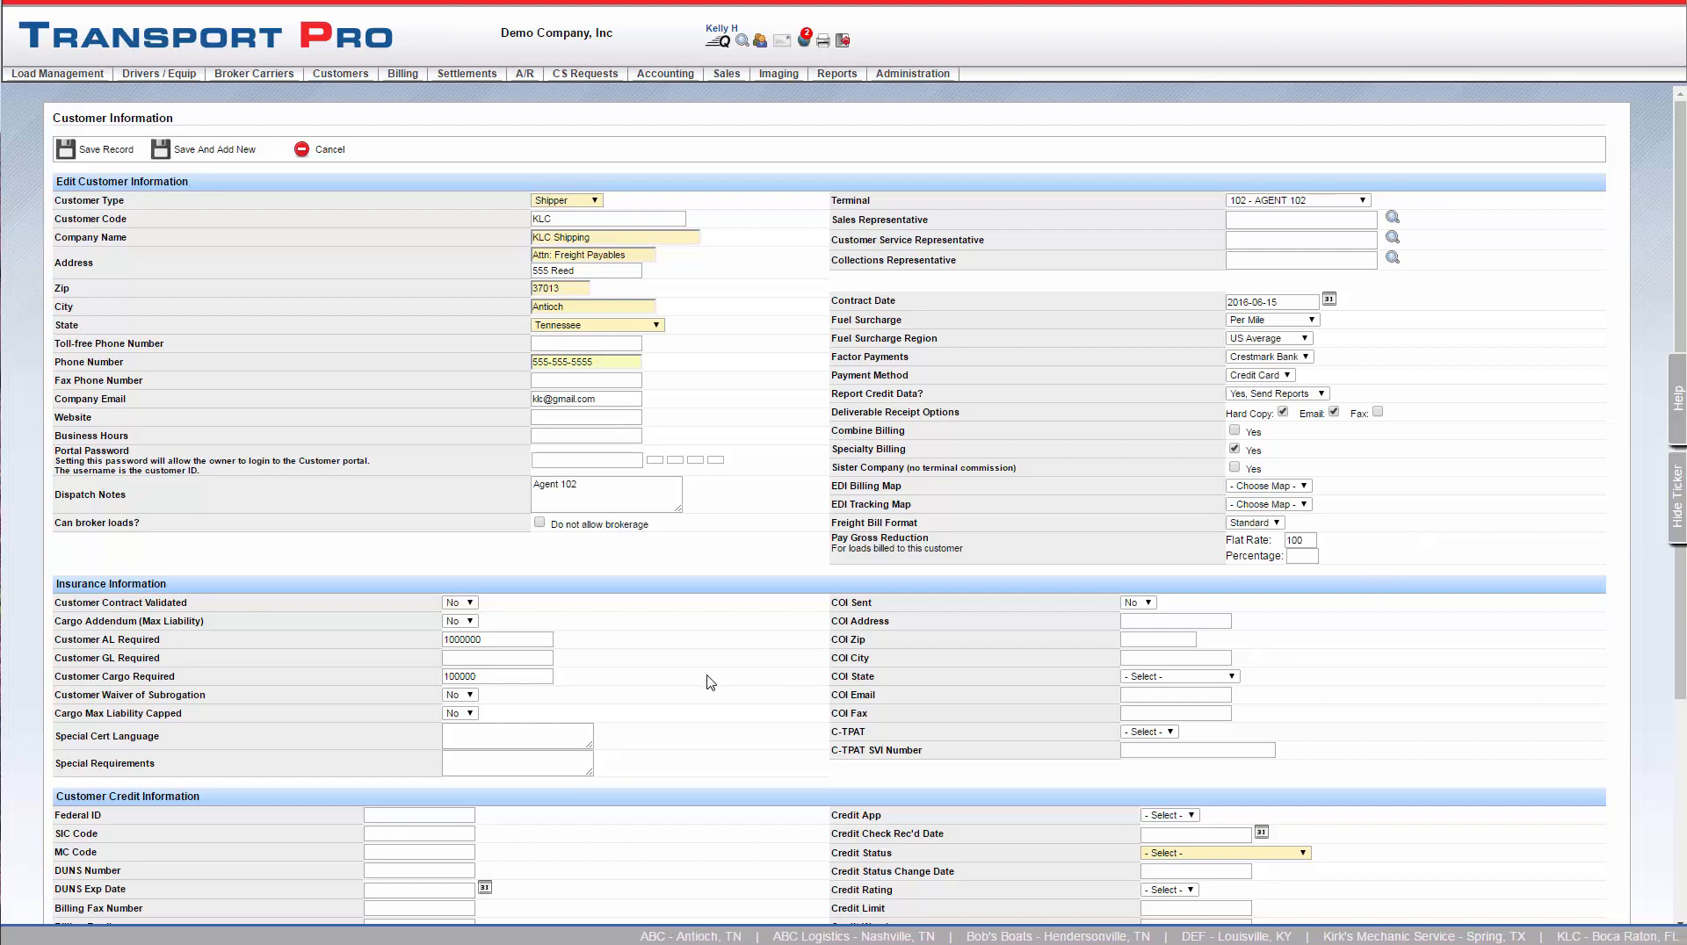
Set Customer Contract Validated to Yes in the customer's insurance information
scroll(710, 683, down, 3)
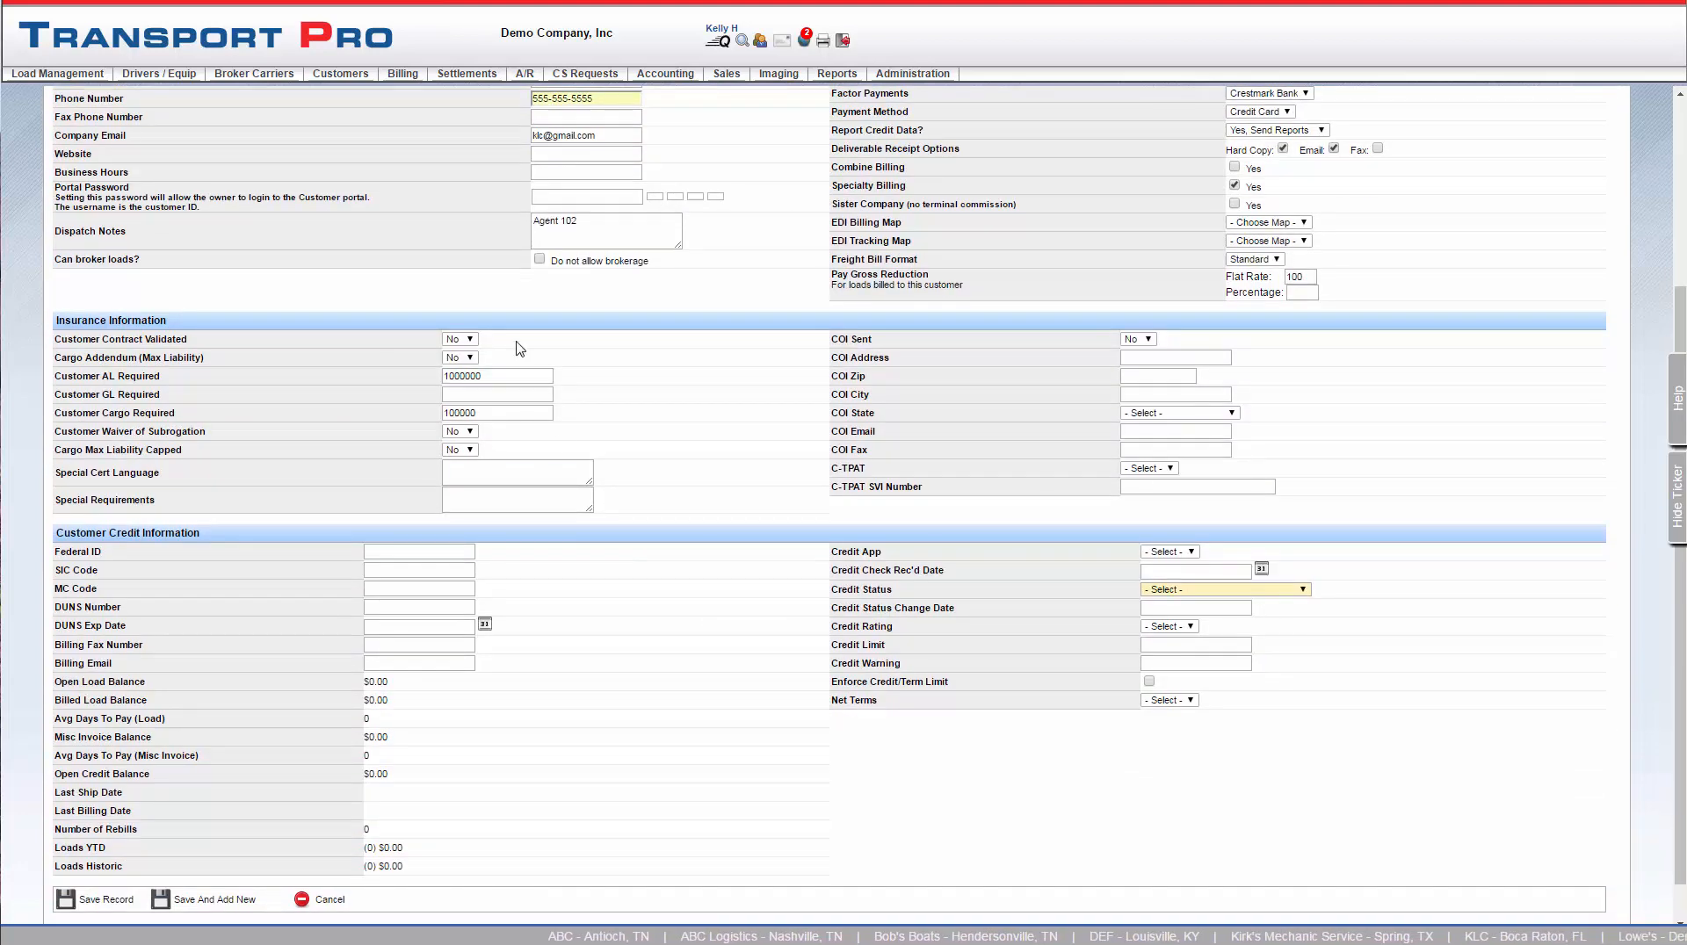
click(469, 340)
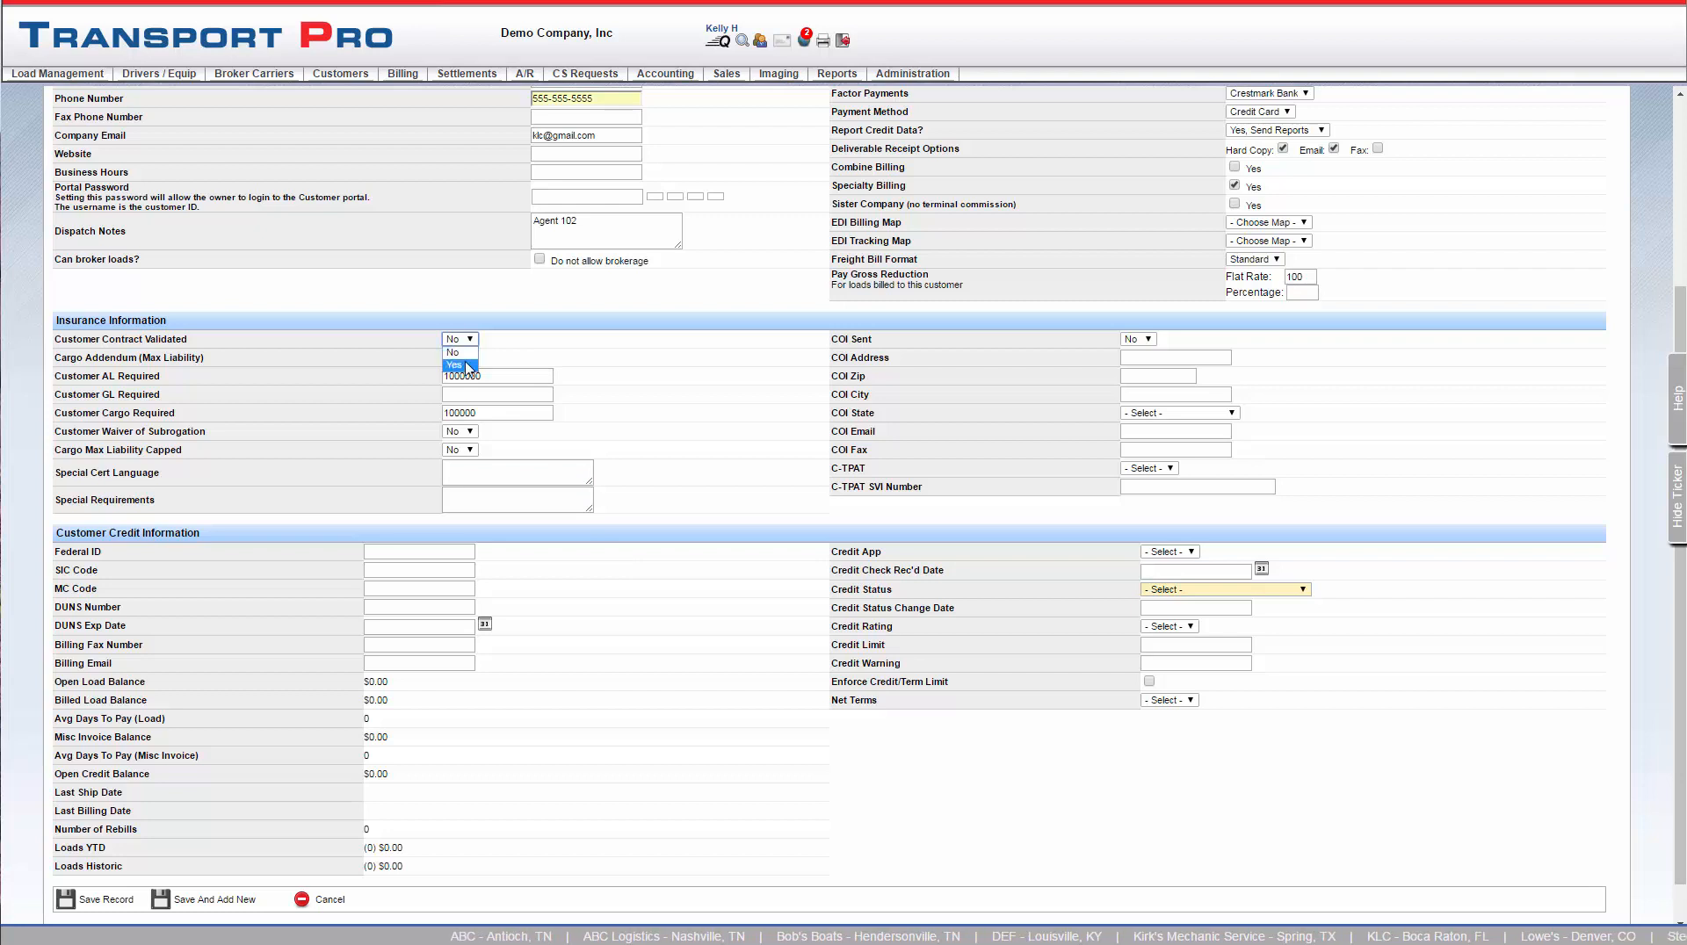
click(468, 366)
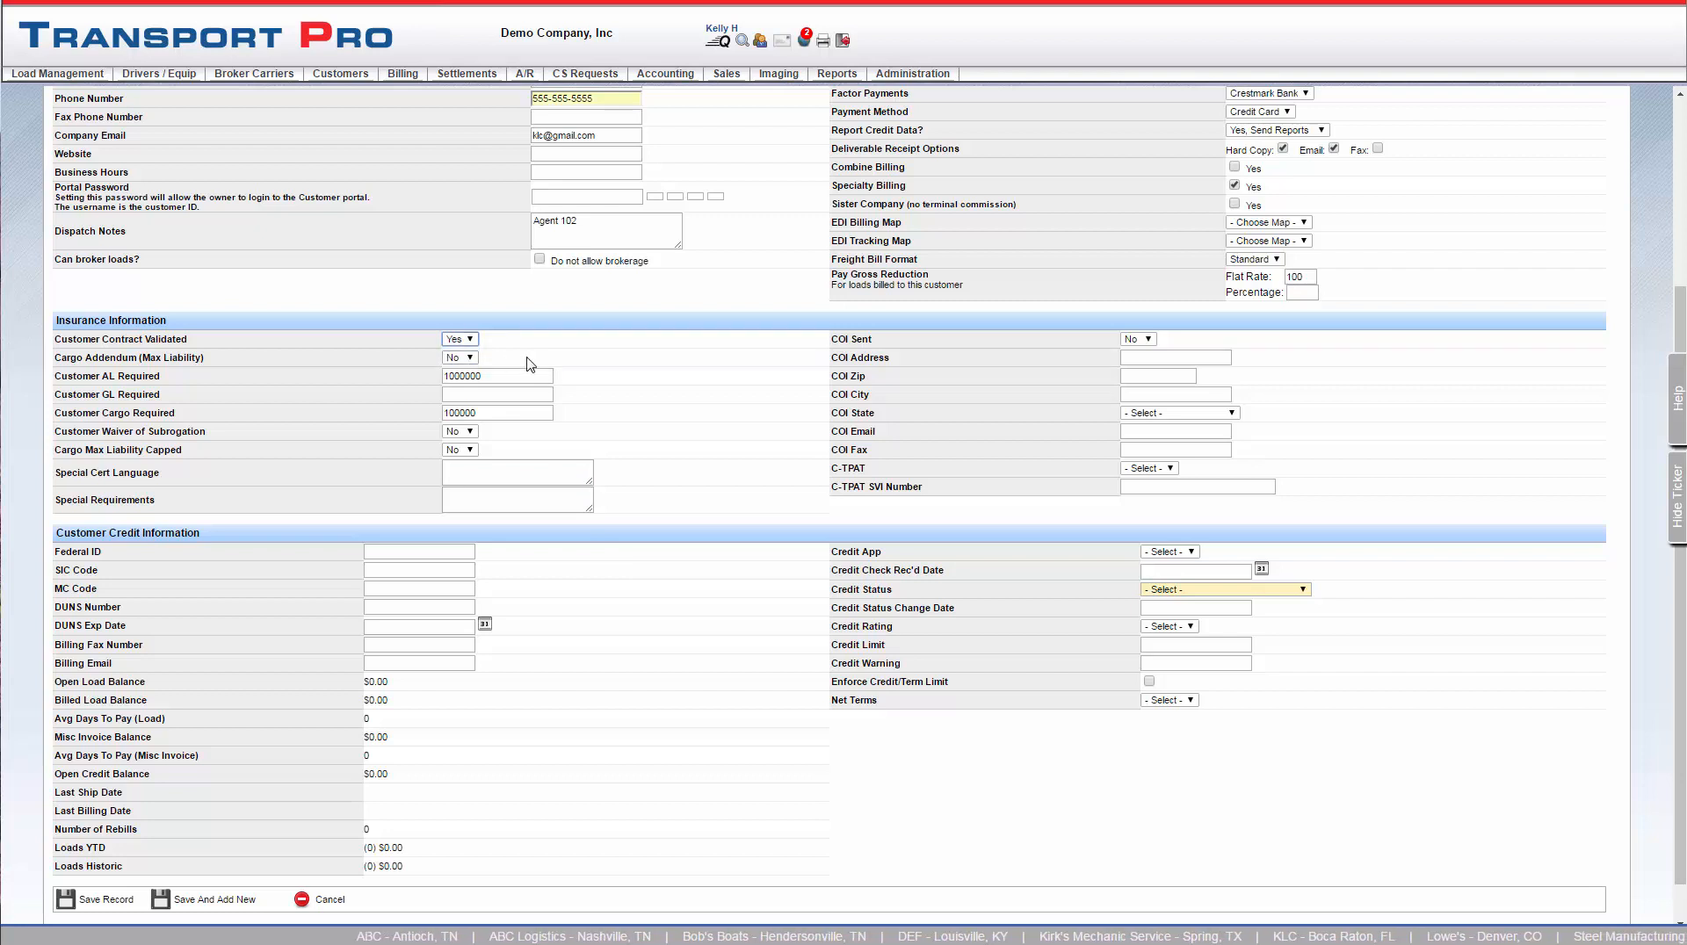
click(470, 358)
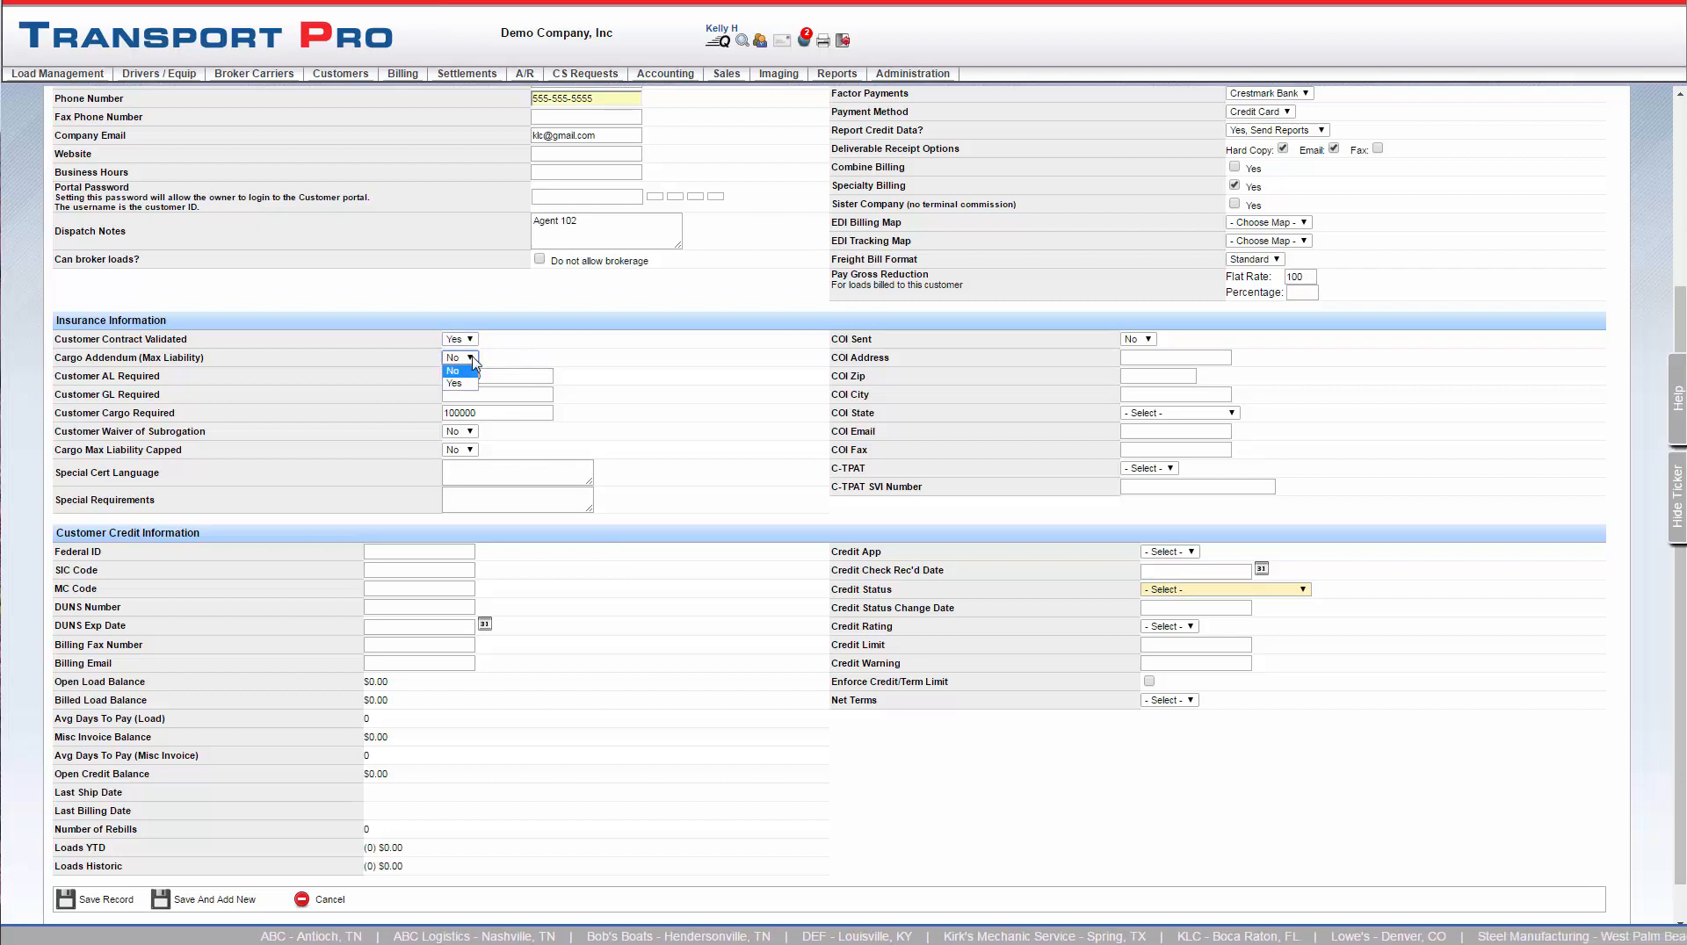
click(473, 362)
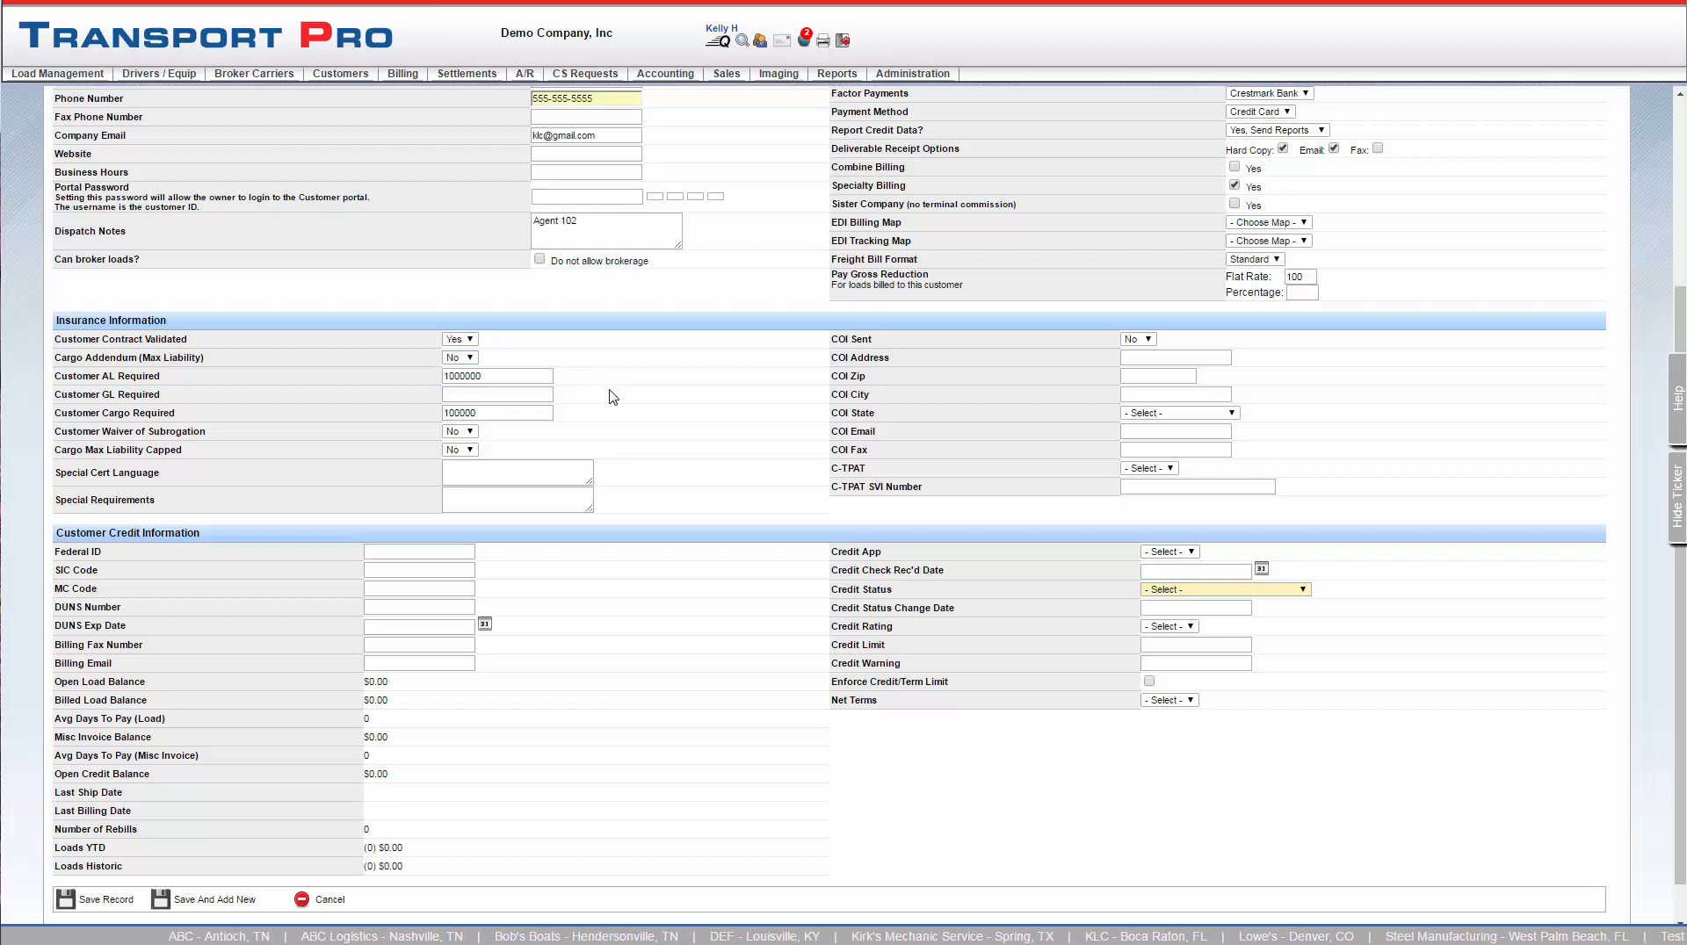
Set COI Sent to Yes in the customer's insurance information
scroll(612, 397, down, 1)
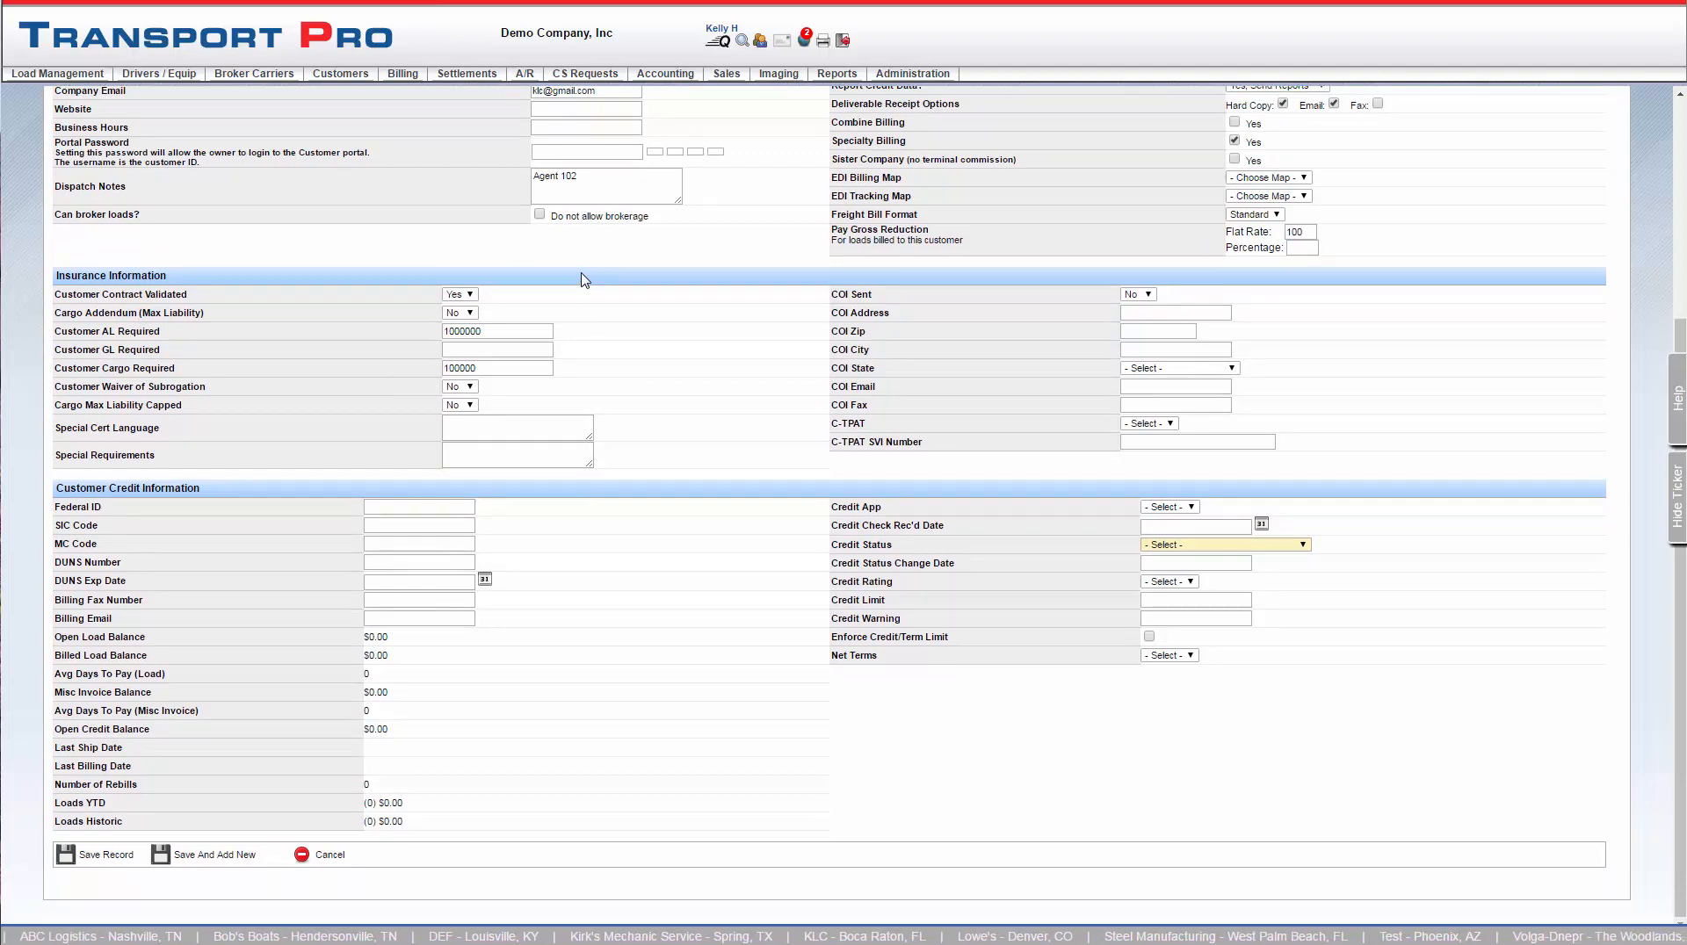
click(524, 424)
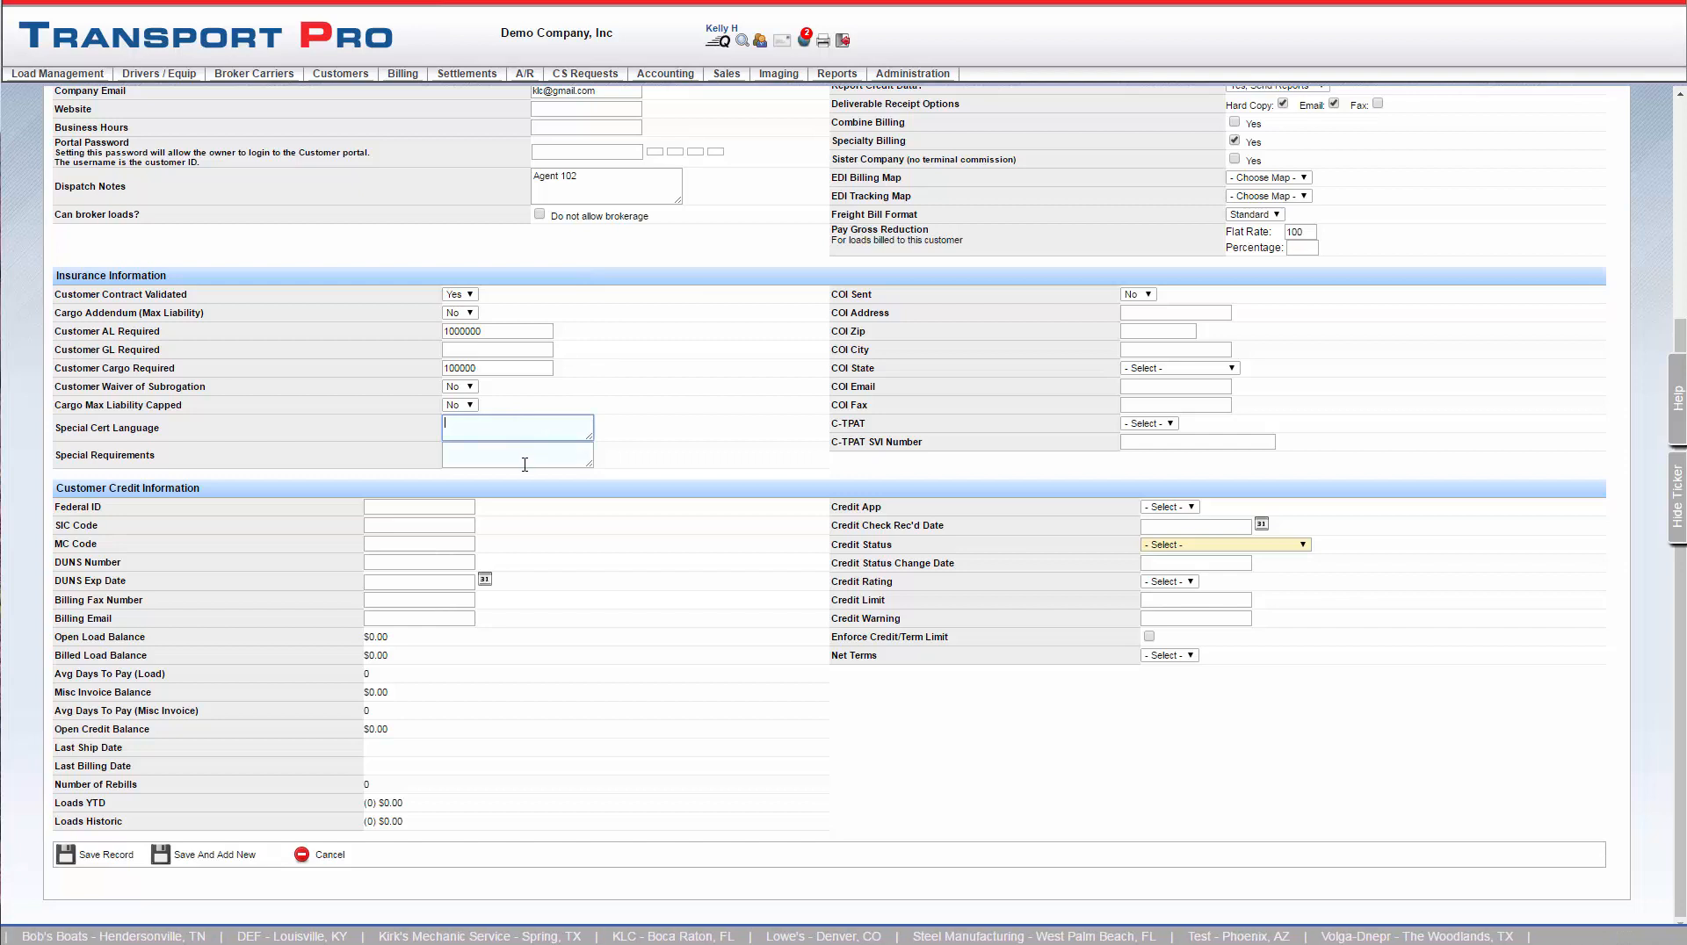
click(525, 462)
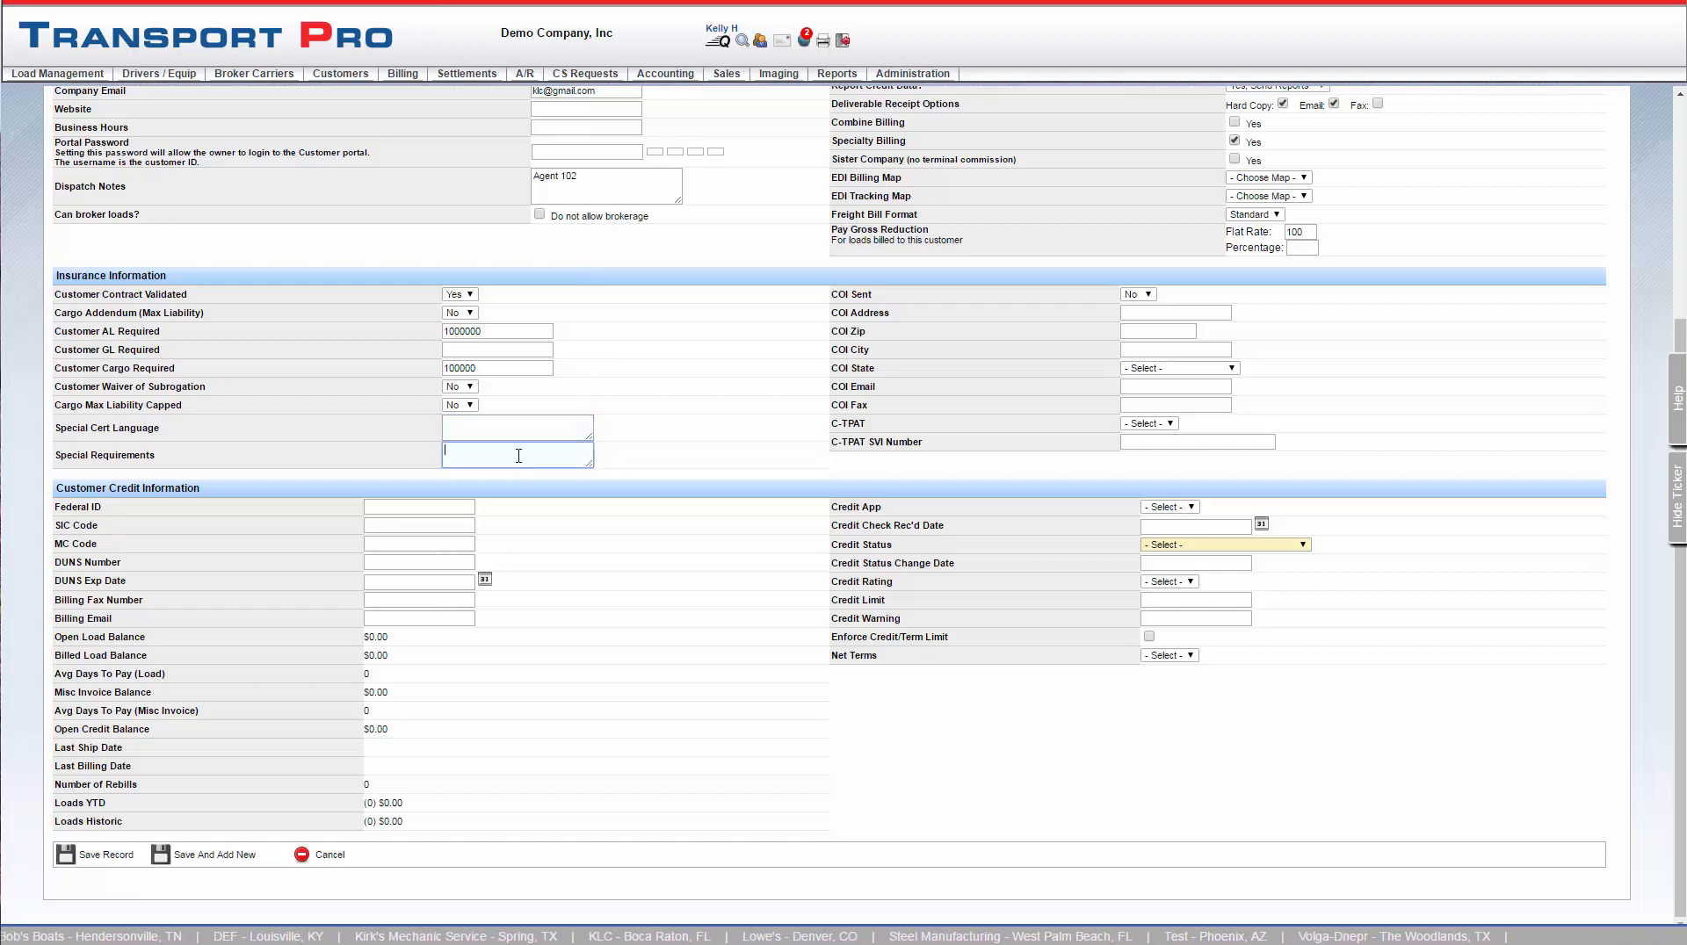
click(1138, 294)
click(1133, 320)
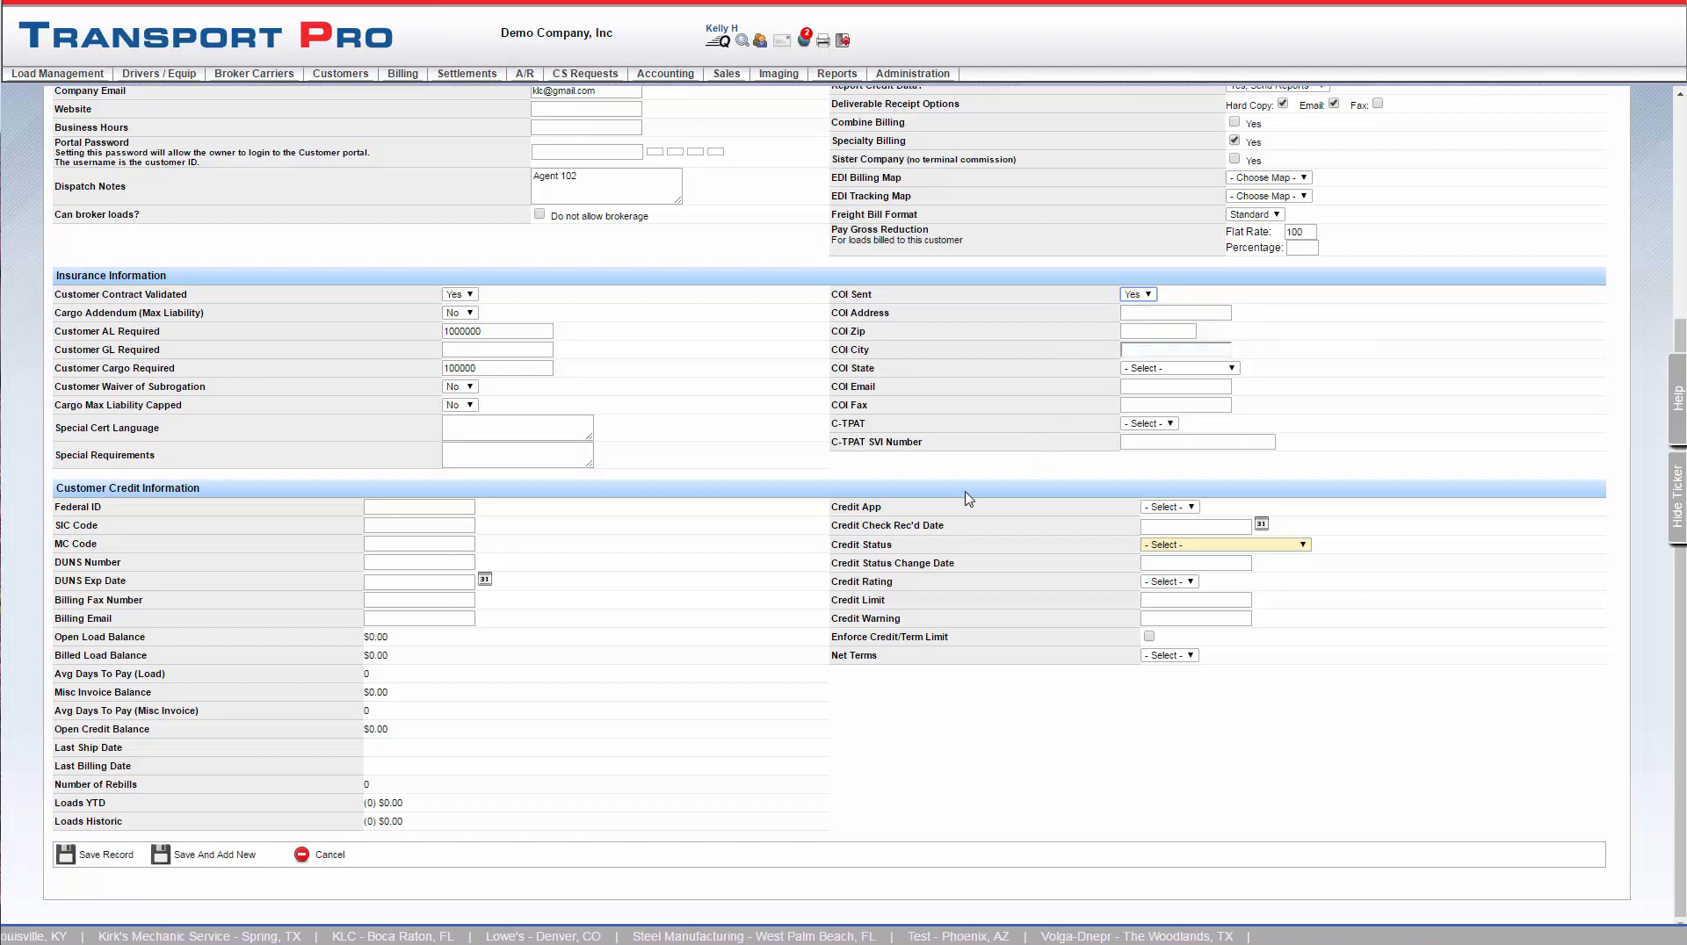
Enter the company's federal ID in the customer credit information
click(469, 510)
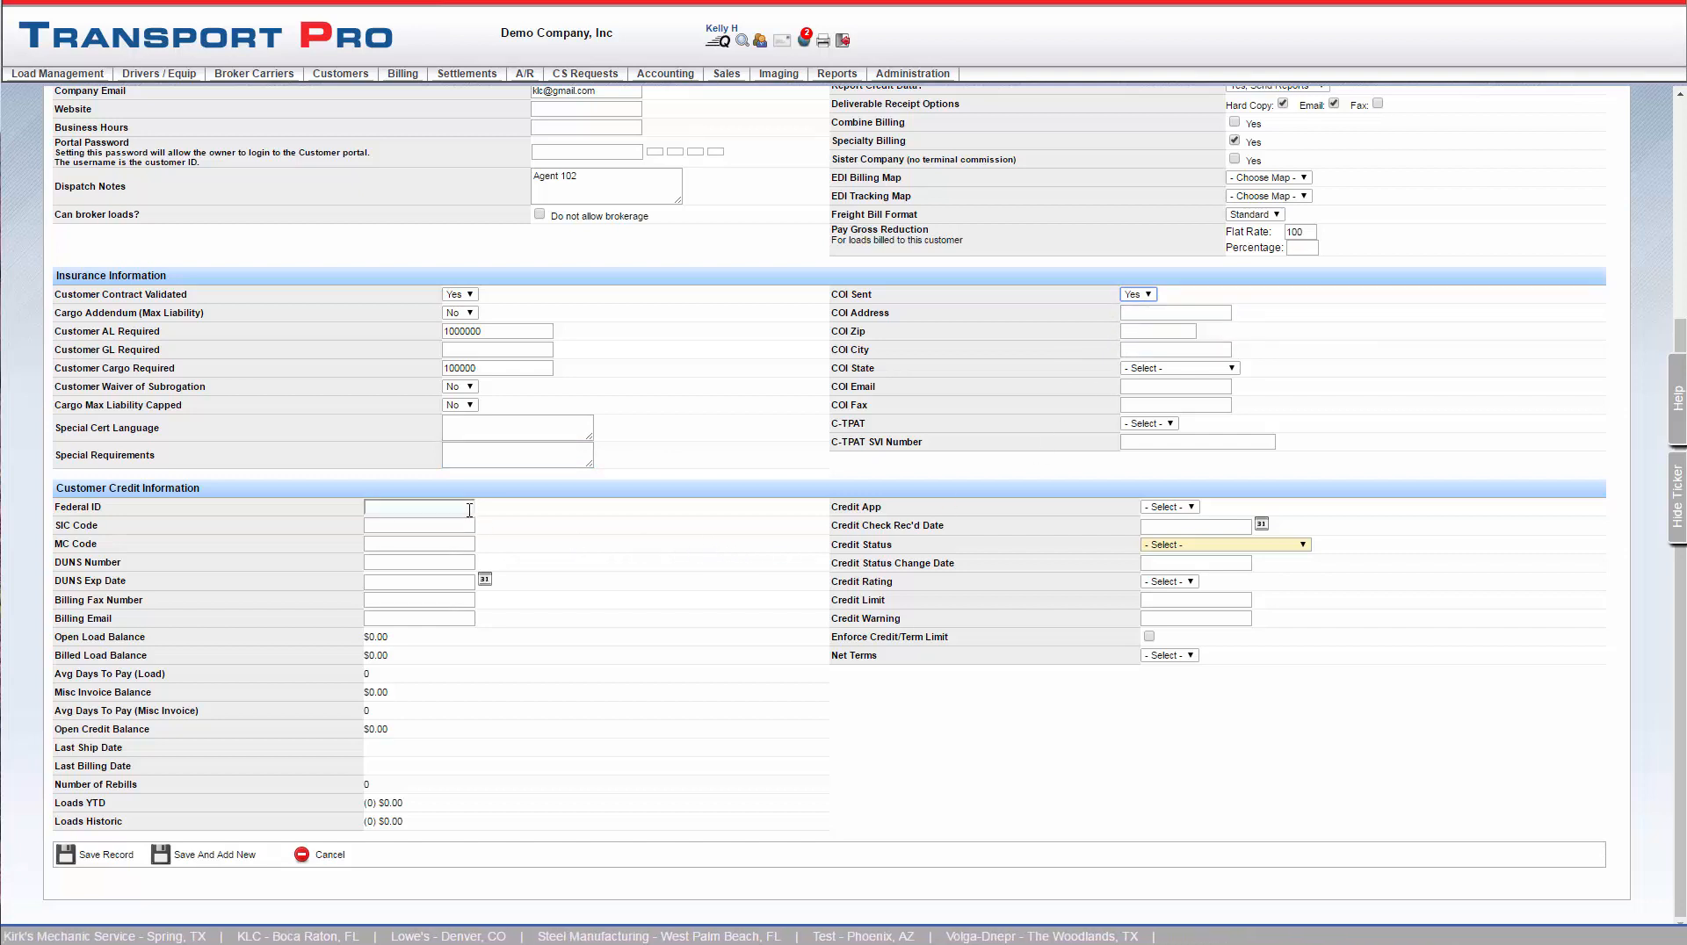
click(469, 509)
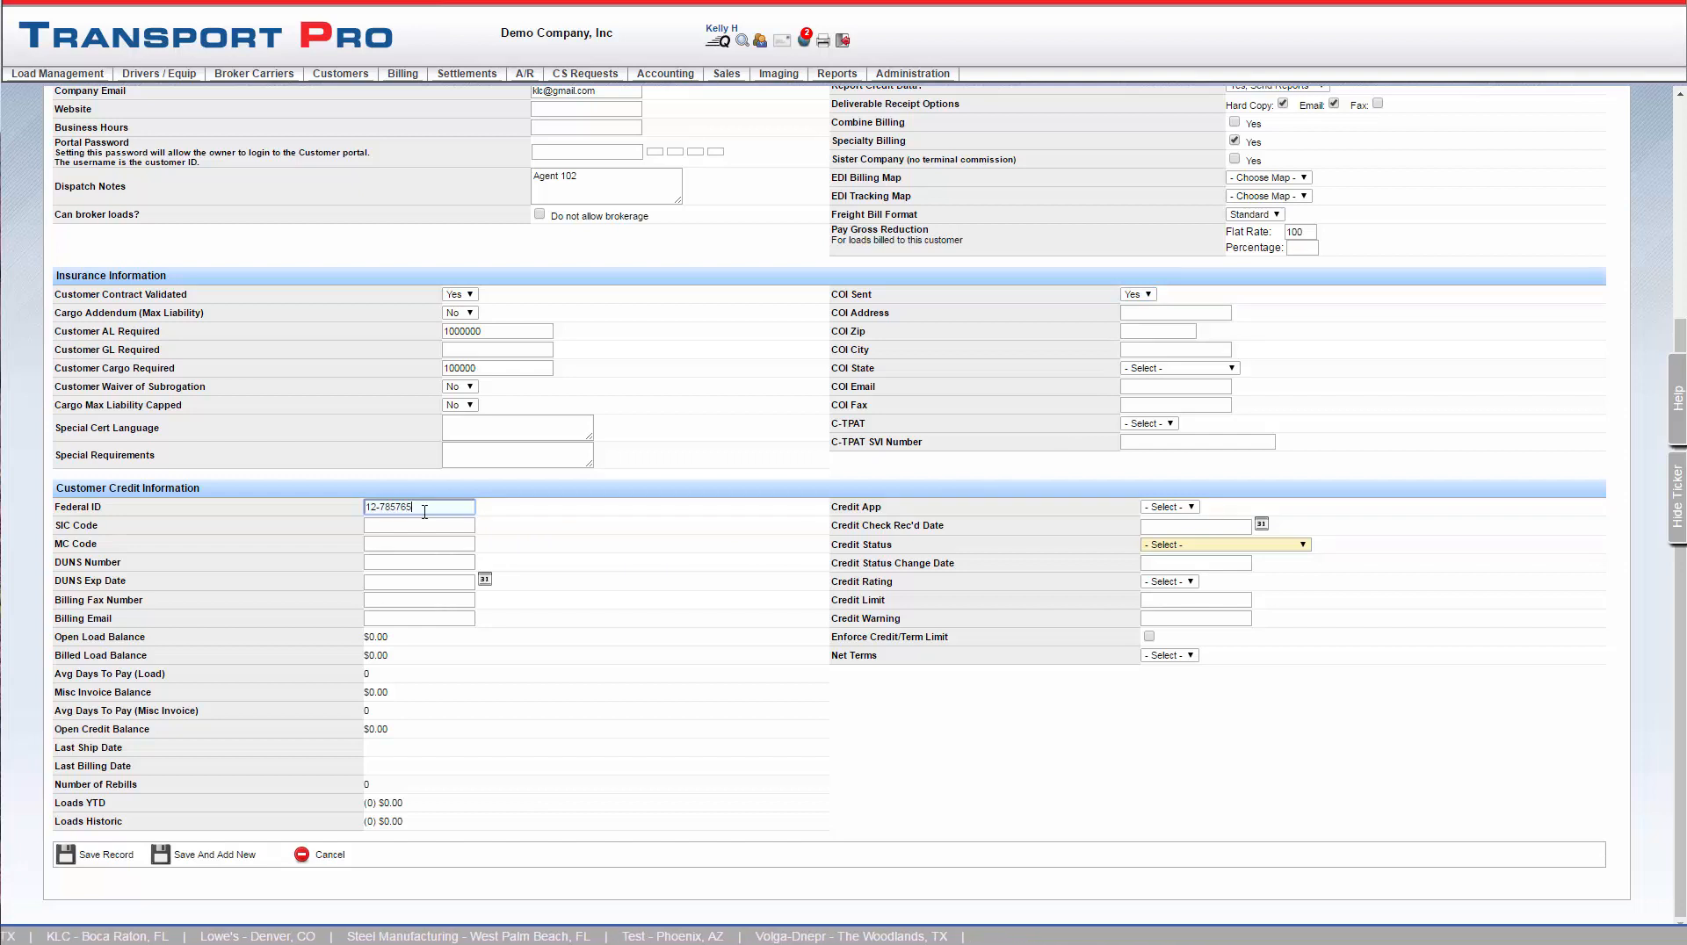
key(Tab)
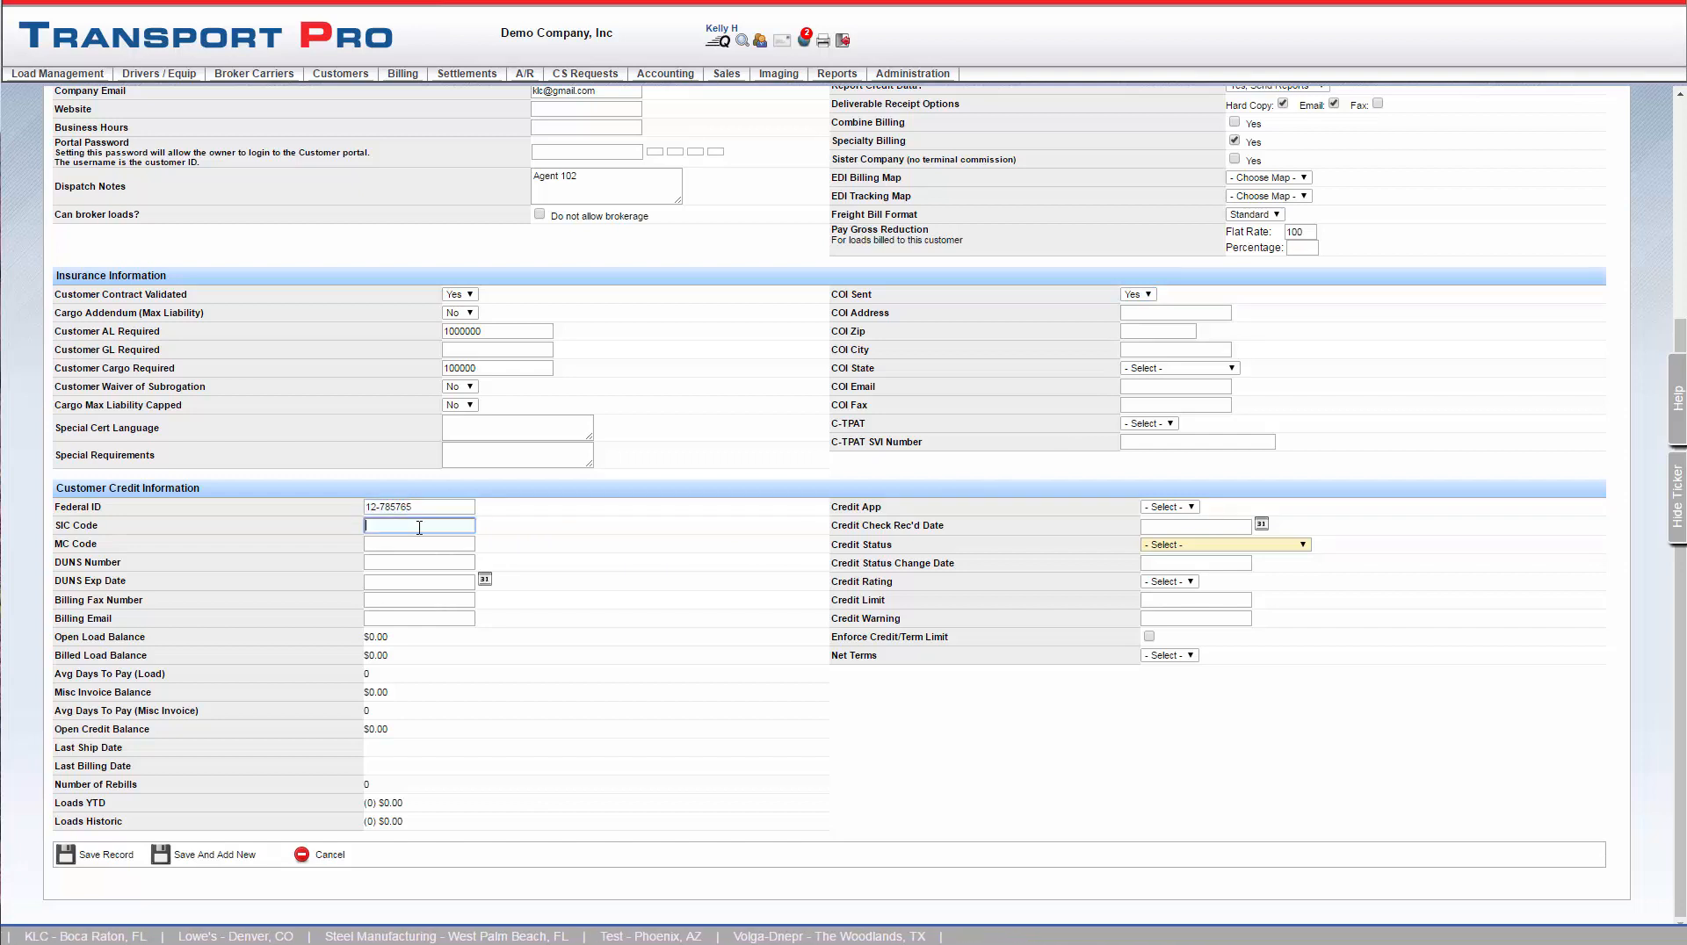
click(380, 605)
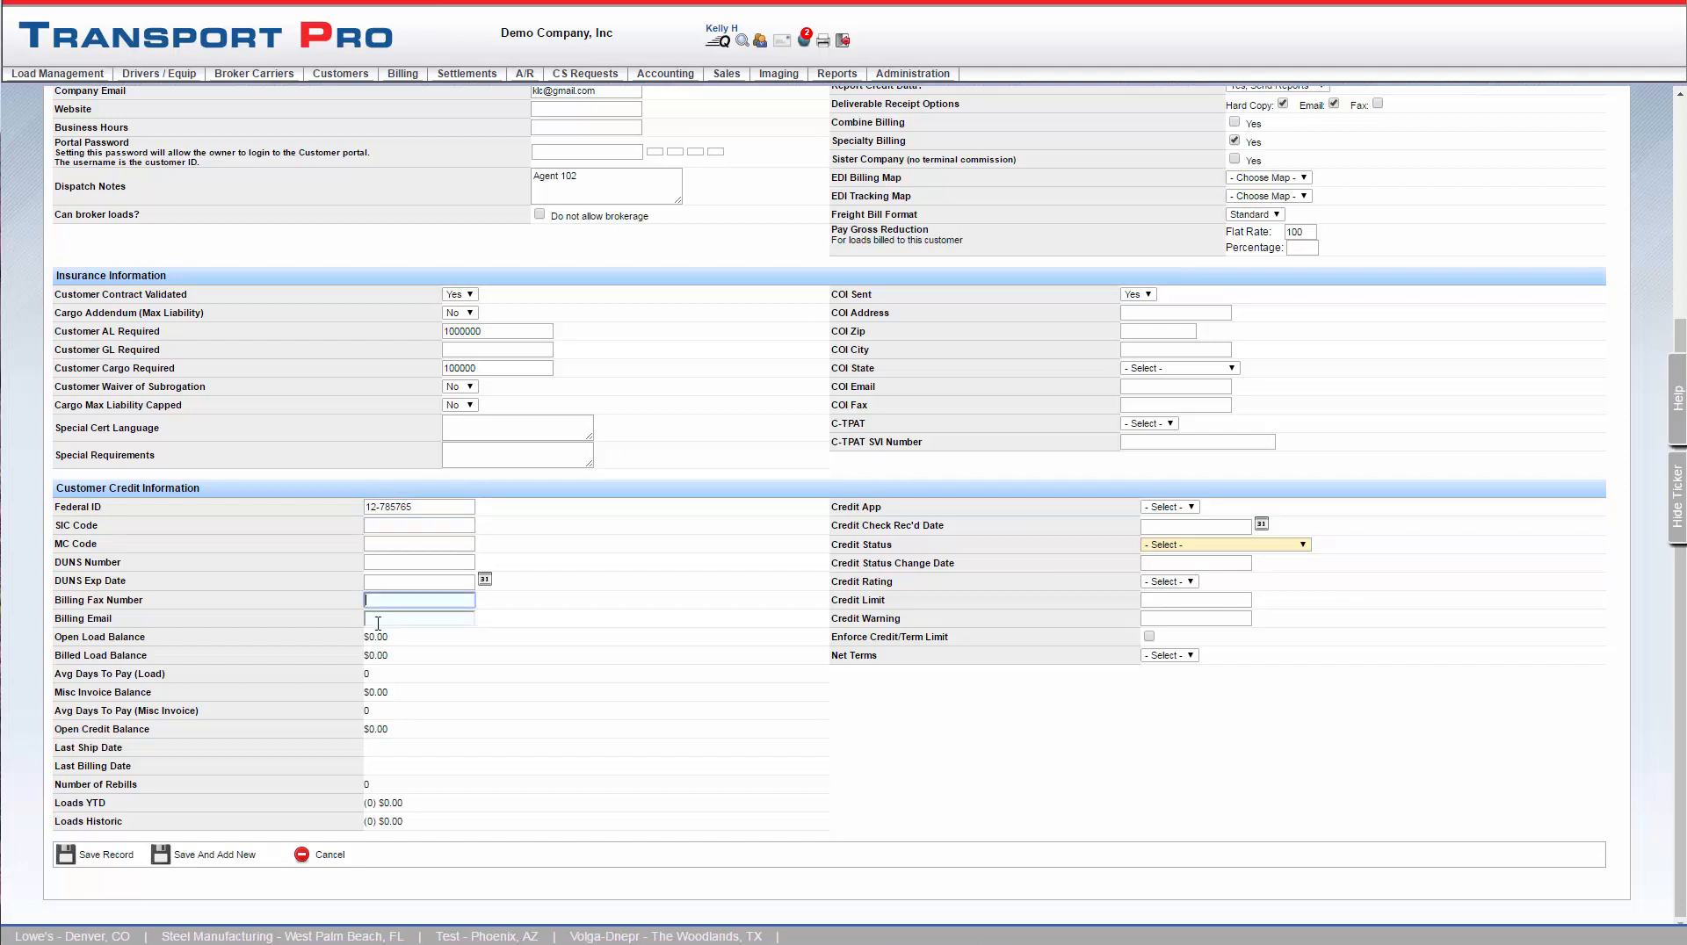
click(383, 620)
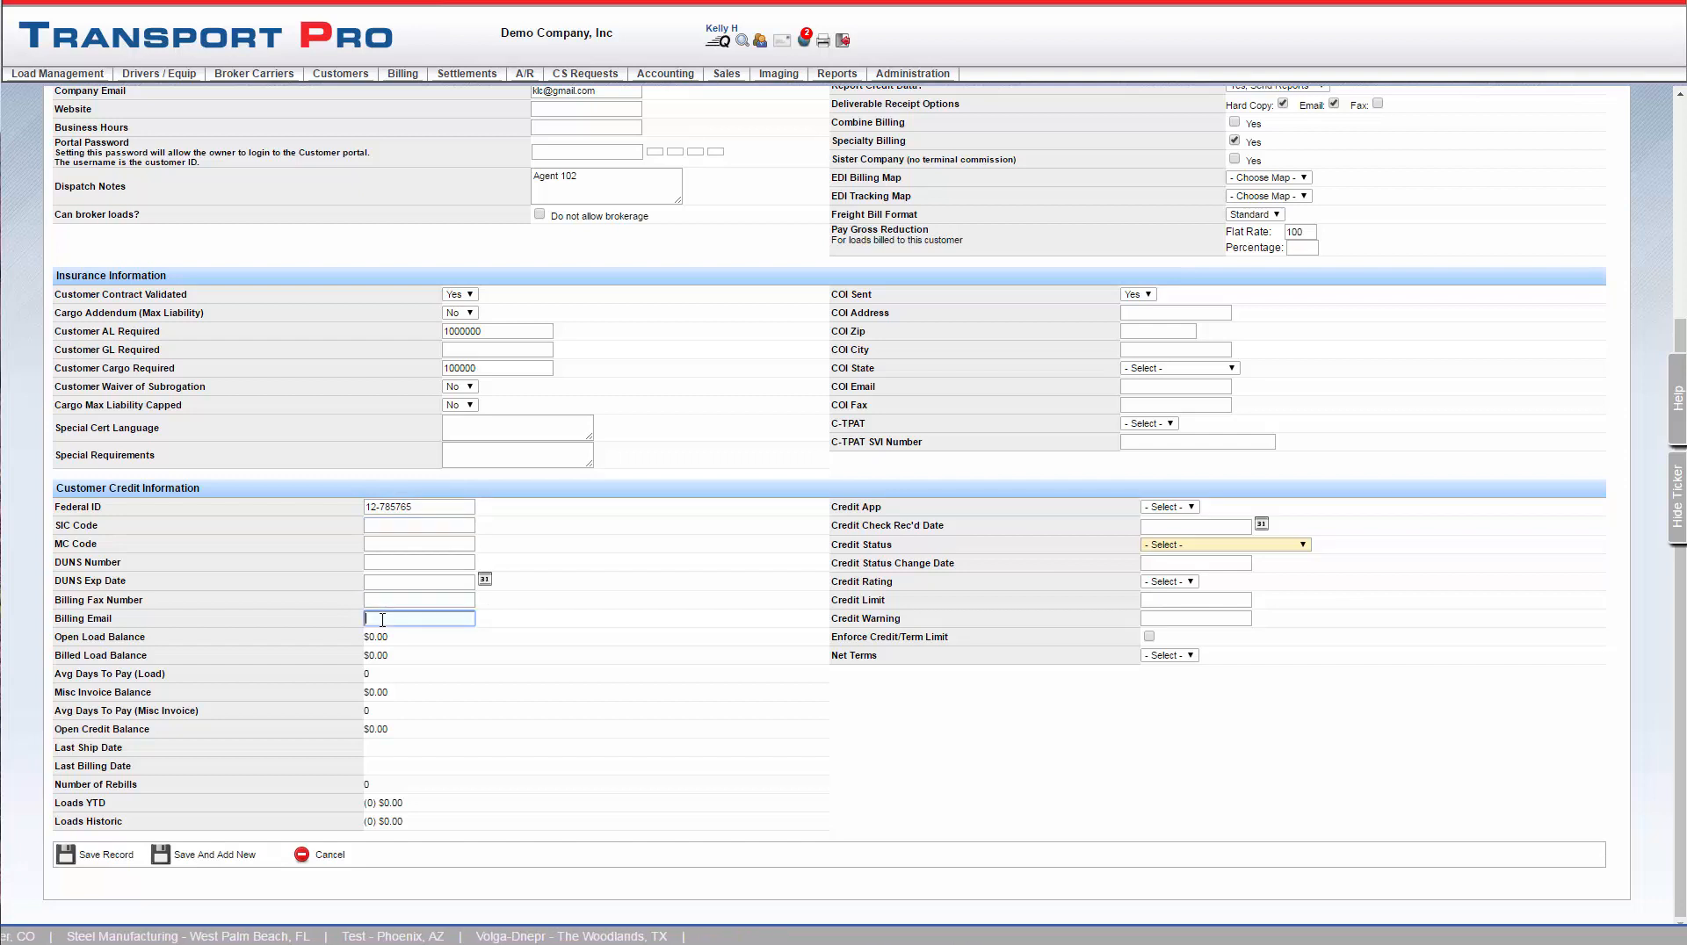
Set the credit application to Received and the credit status to Active - COD
click(1192, 508)
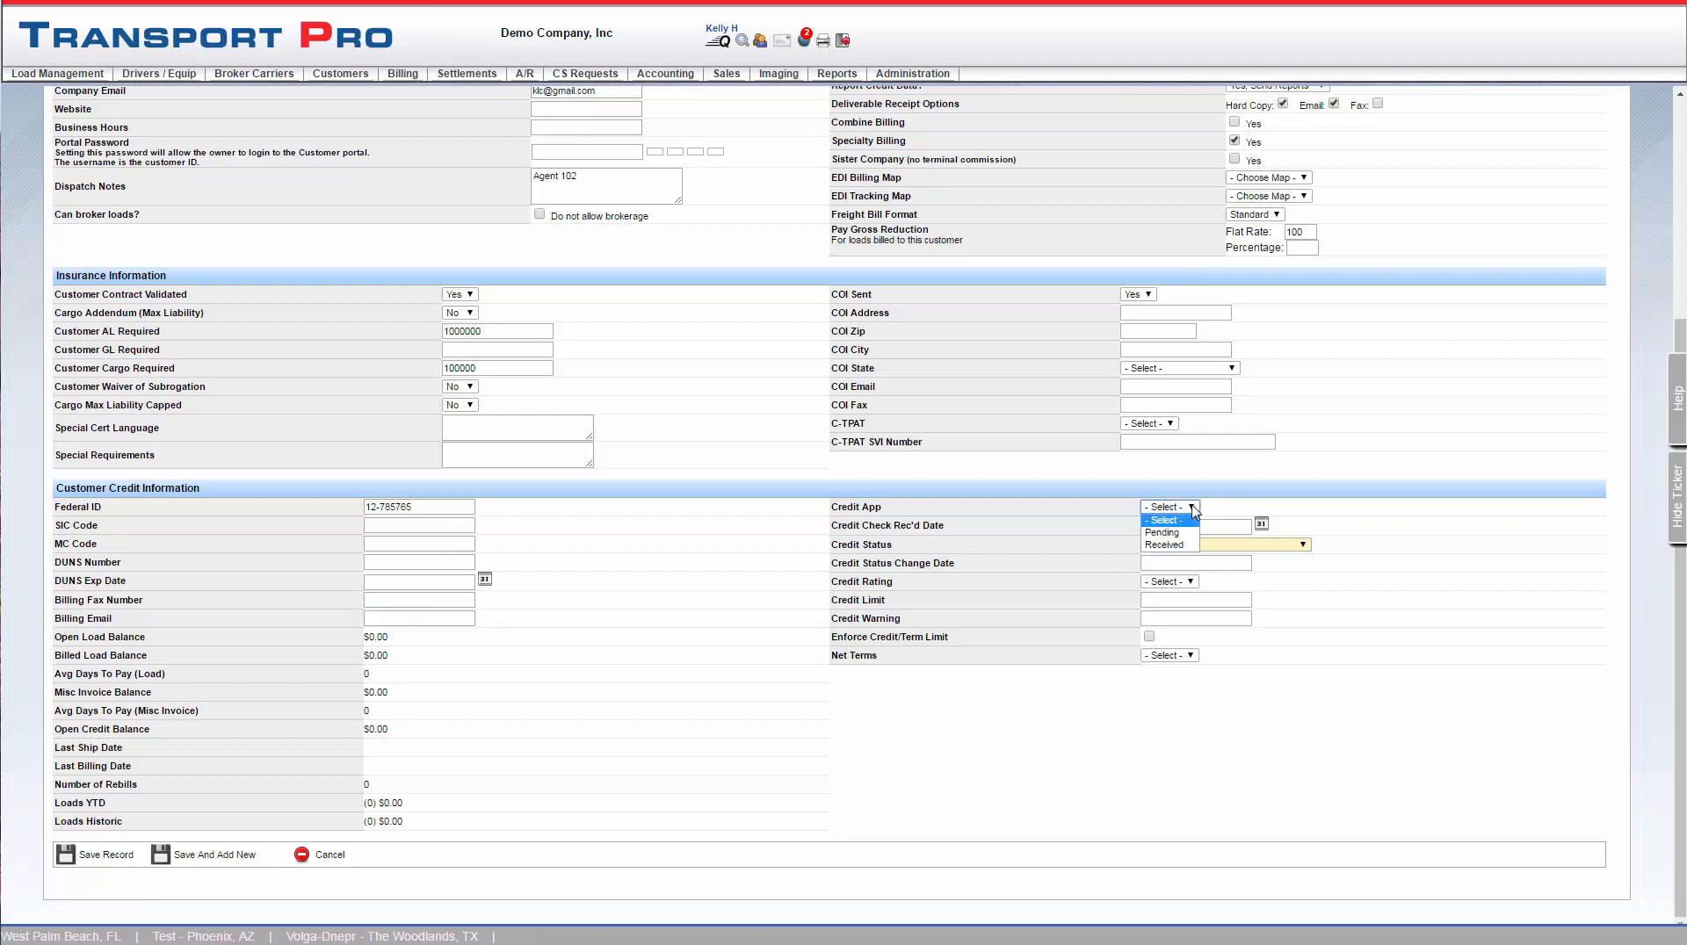
click(1193, 544)
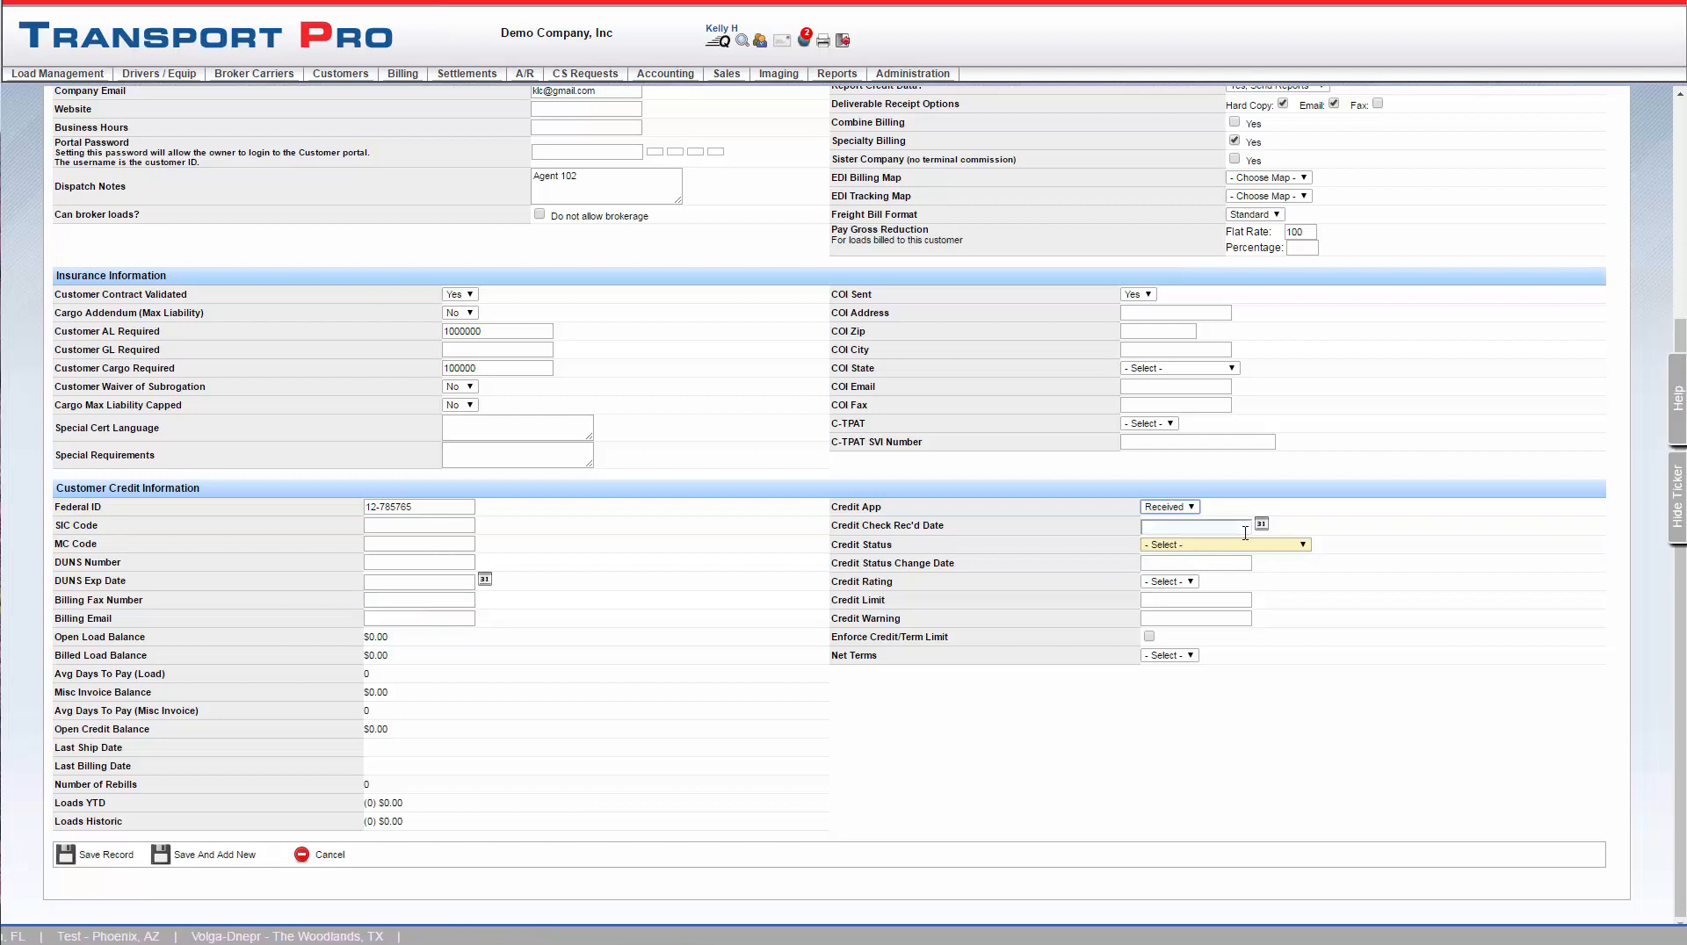
click(1306, 546)
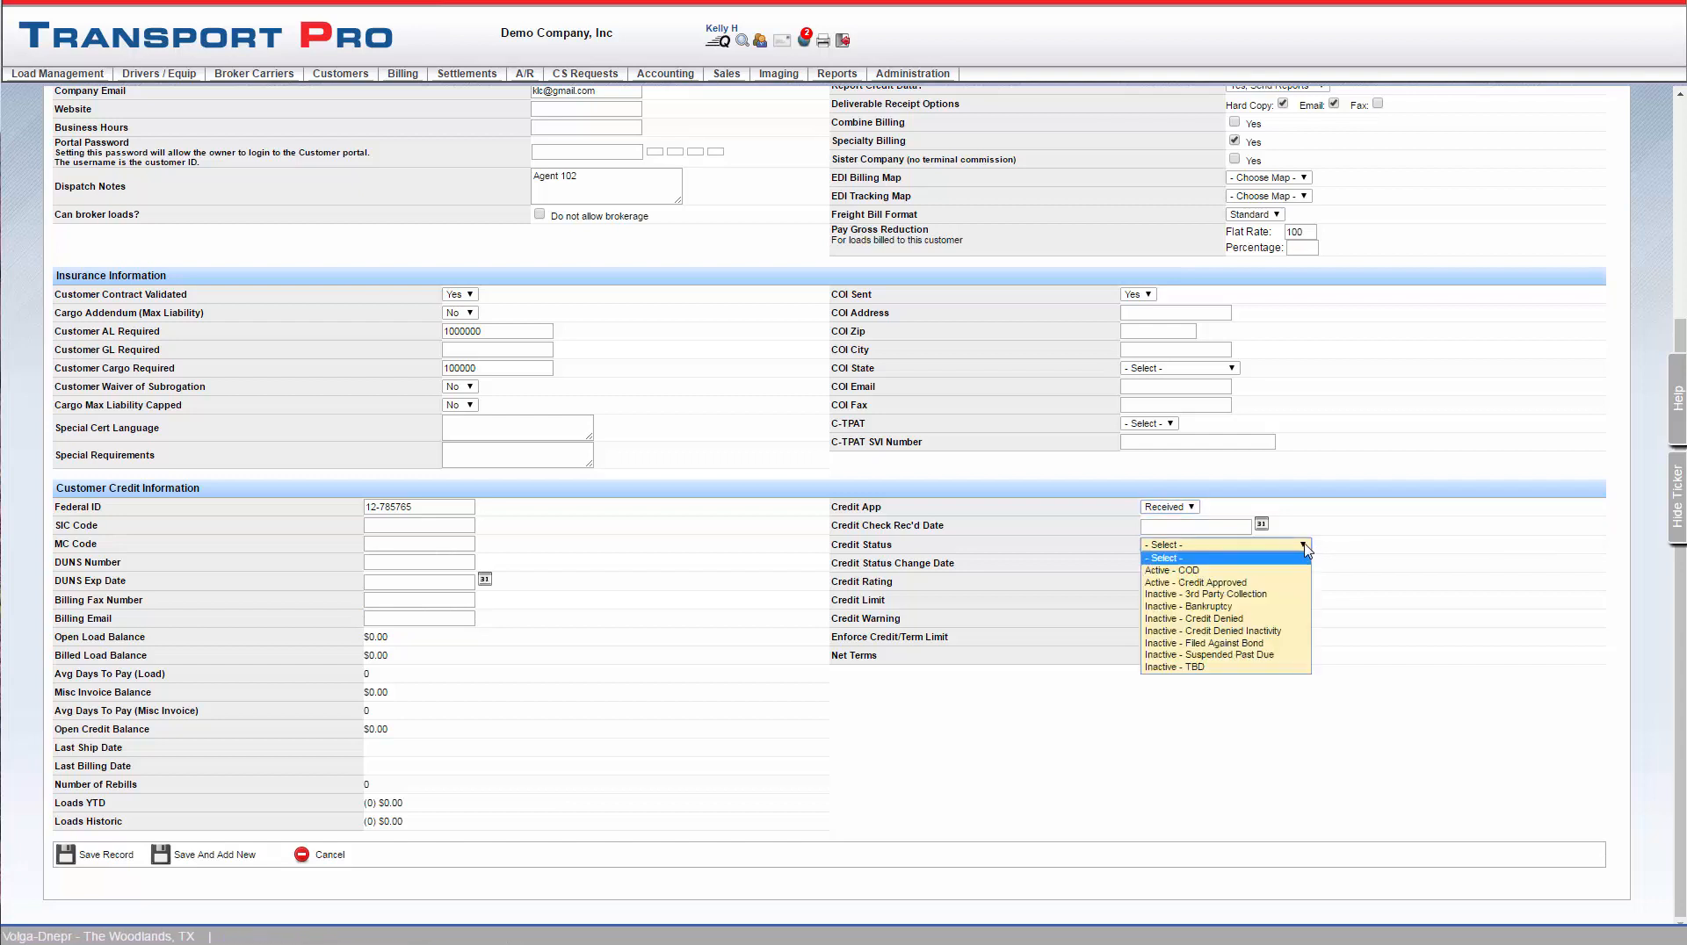
click(1214, 580)
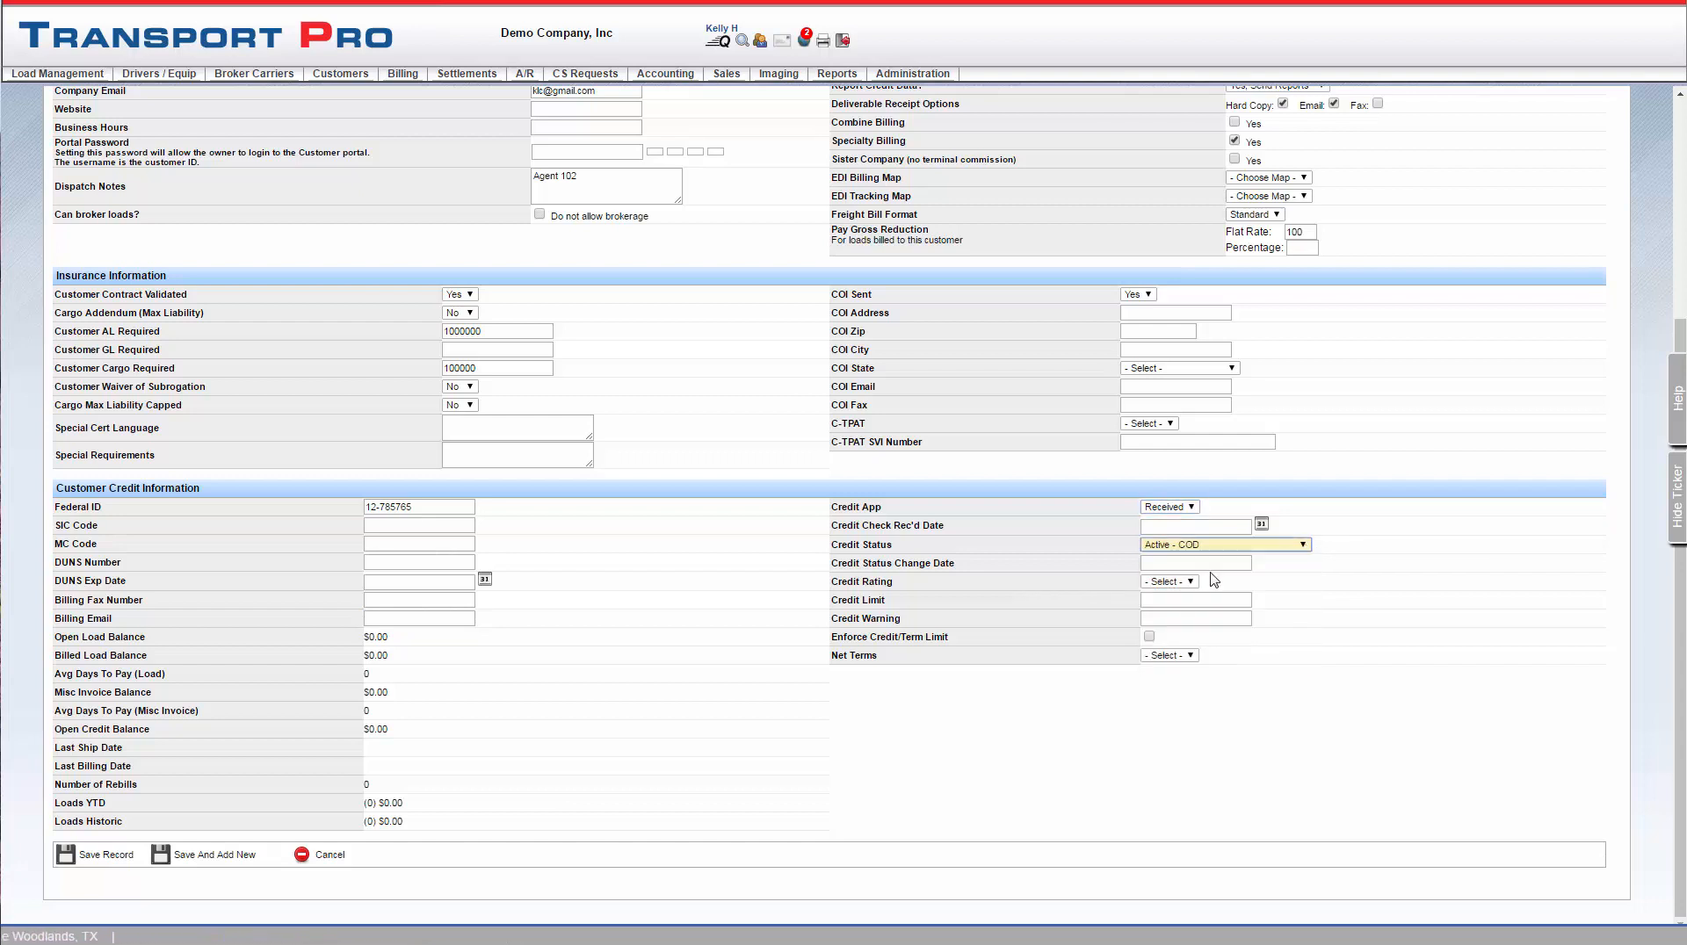
Set the credit limit to 10000 with a credit warning at 8000, and enforce the credit/term limit
click(1171, 600)
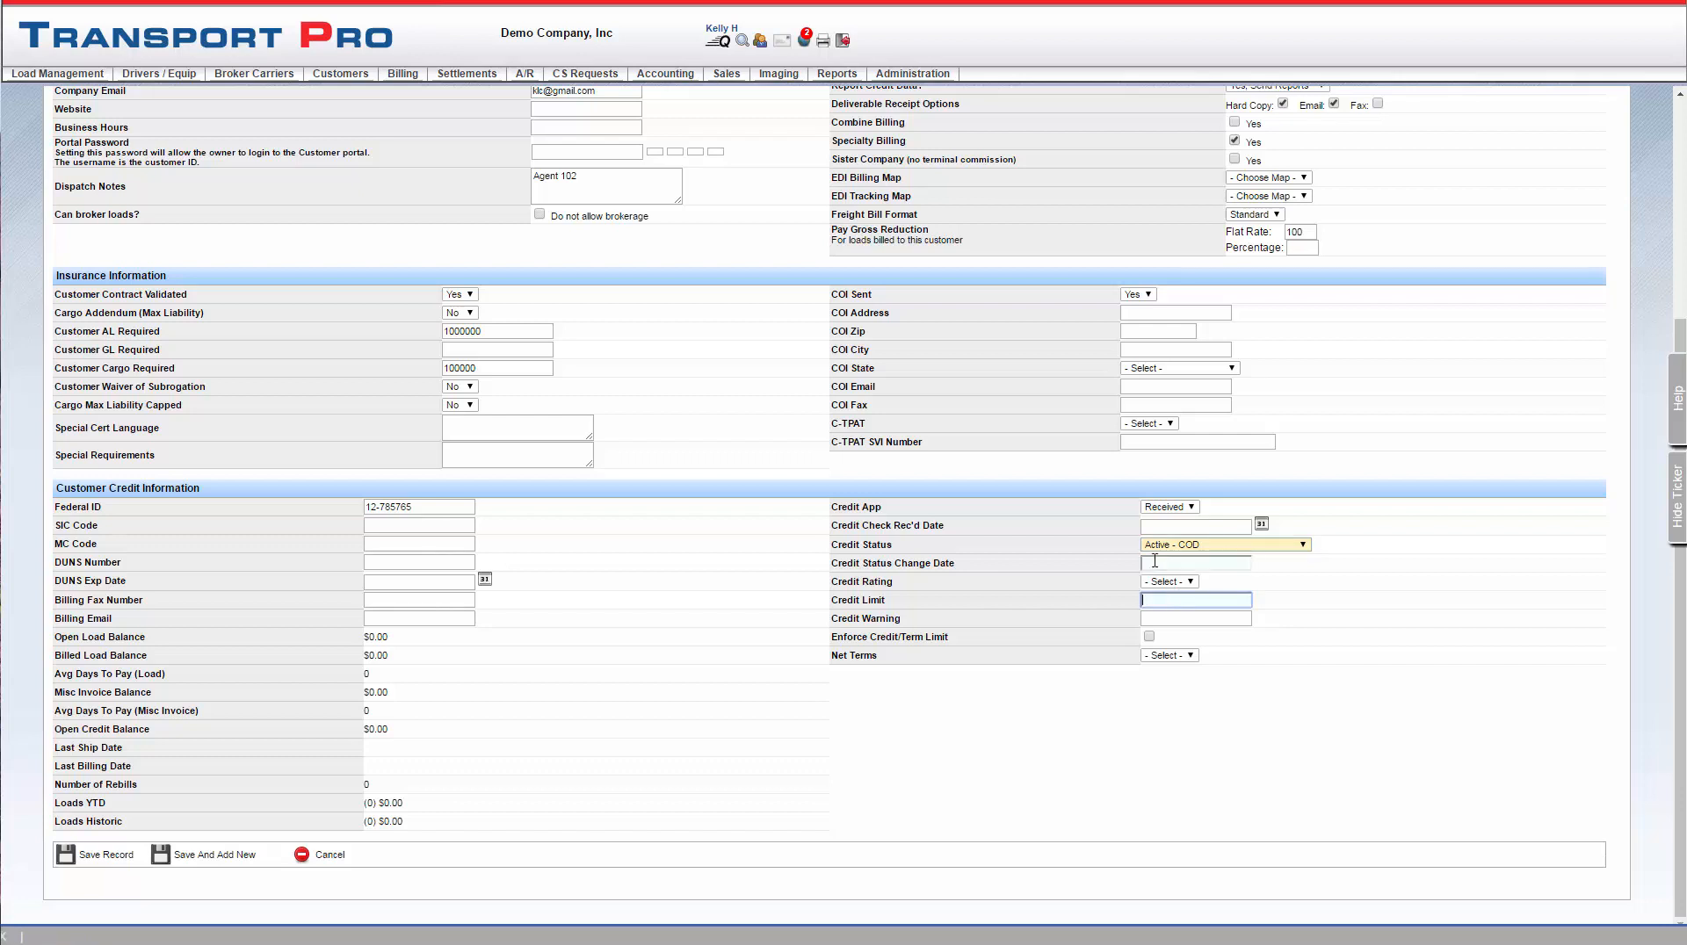
text(10000)
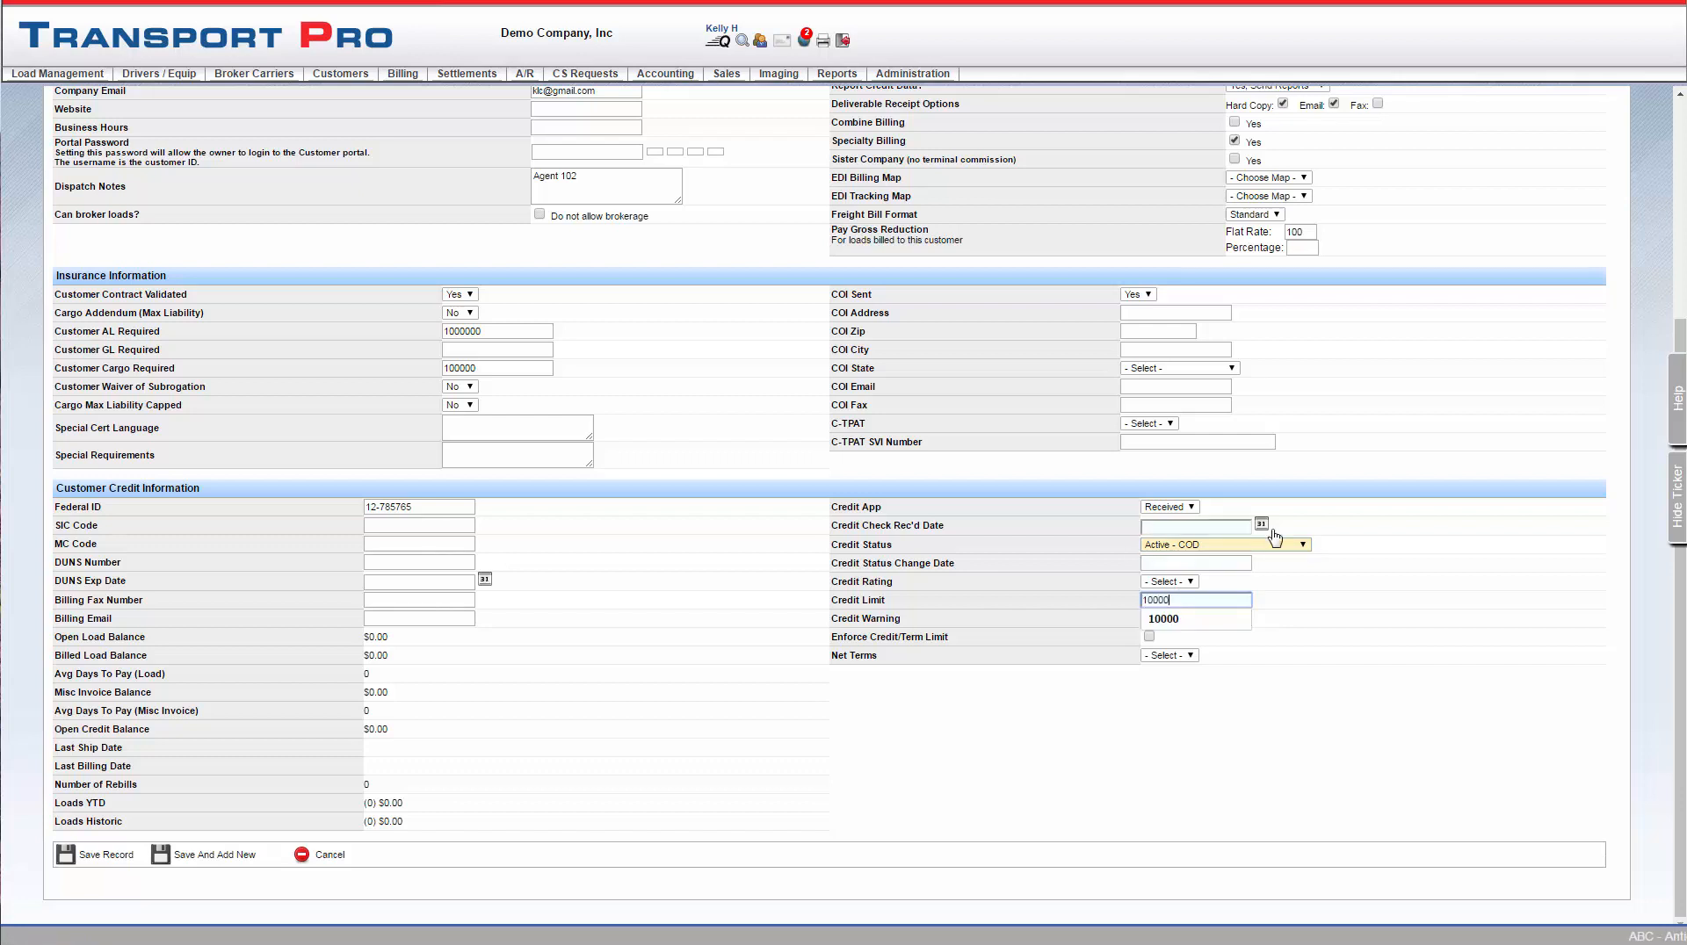
click(1200, 617)
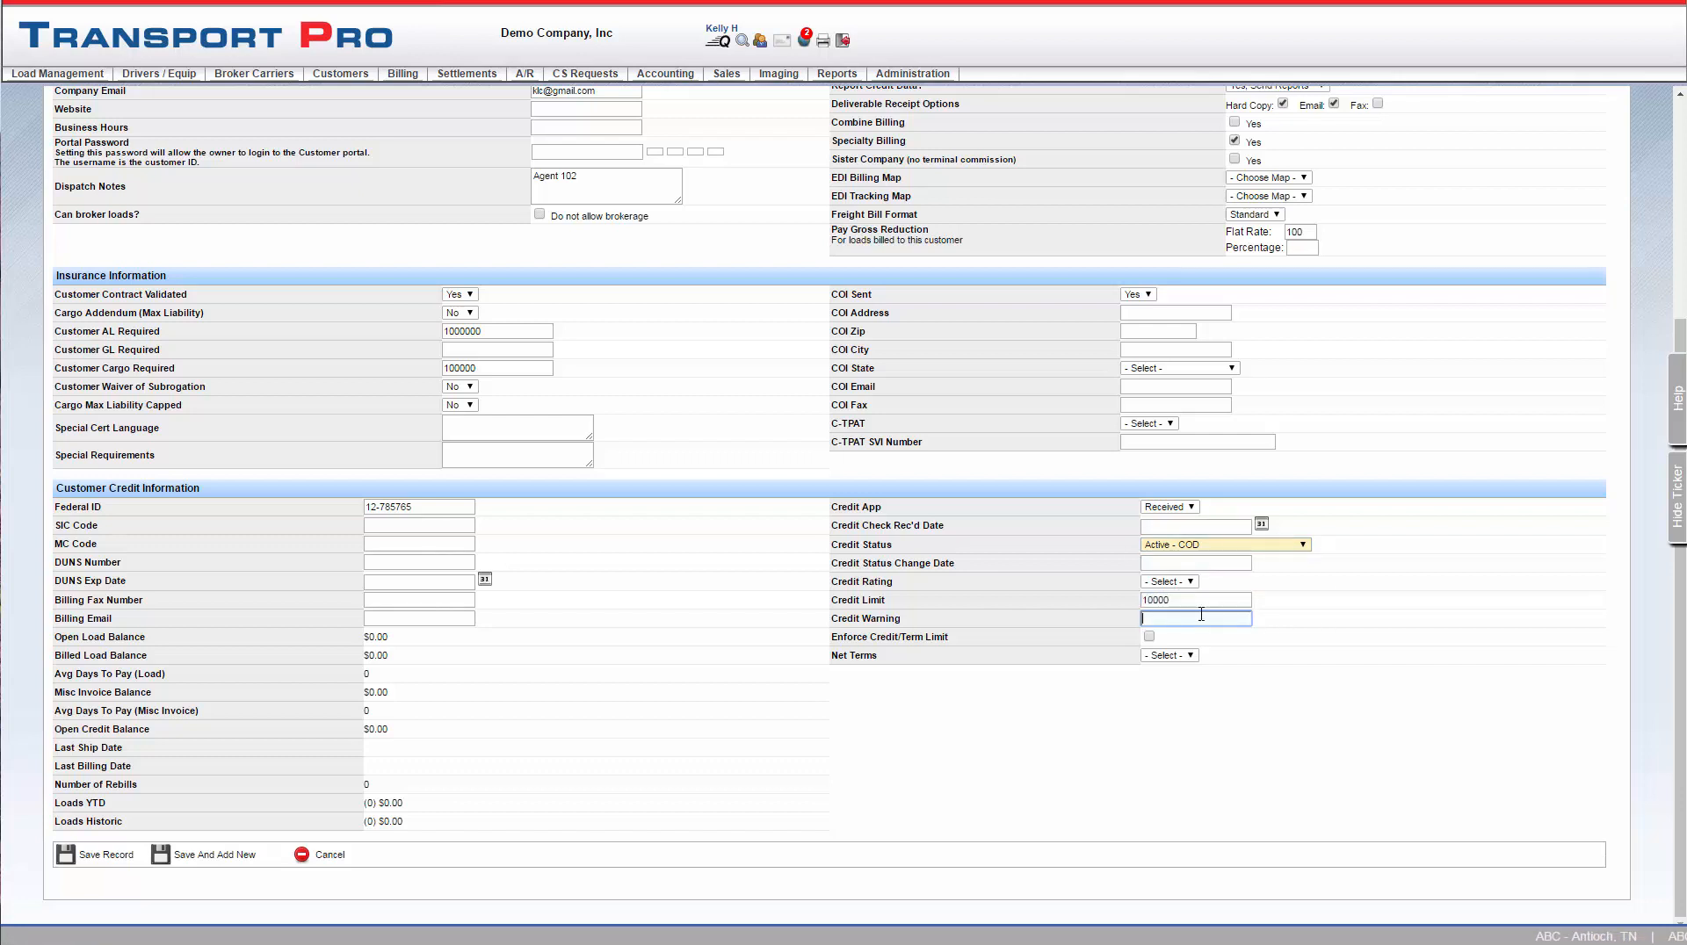
text(8)
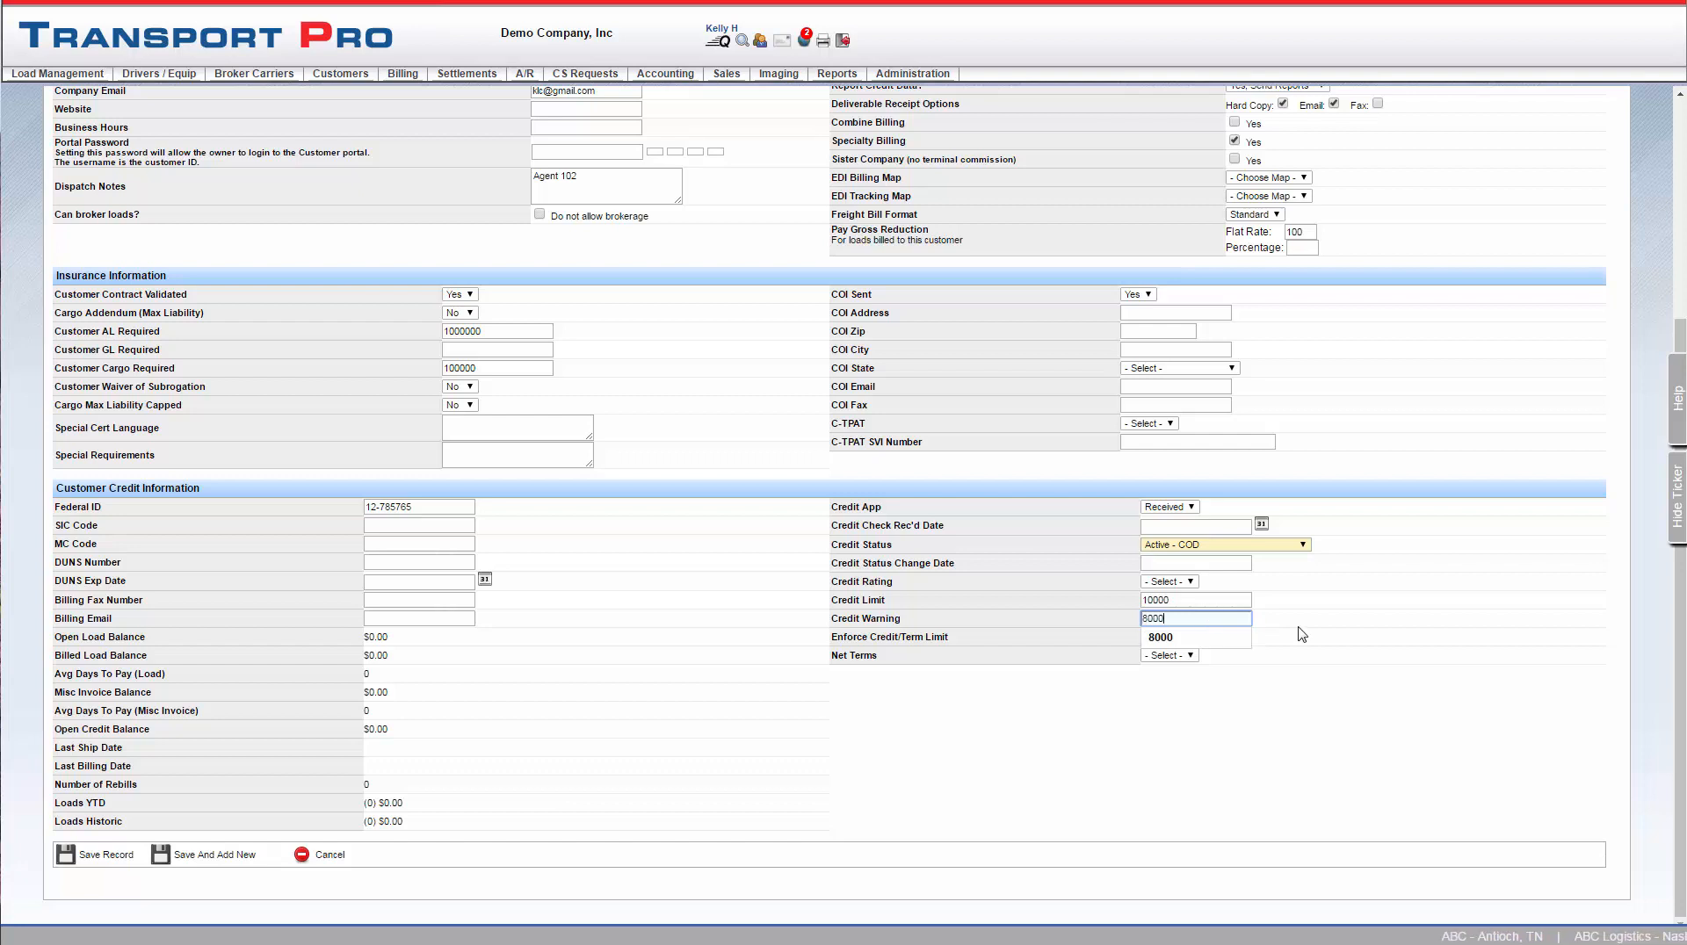
text(000)
click(1299, 626)
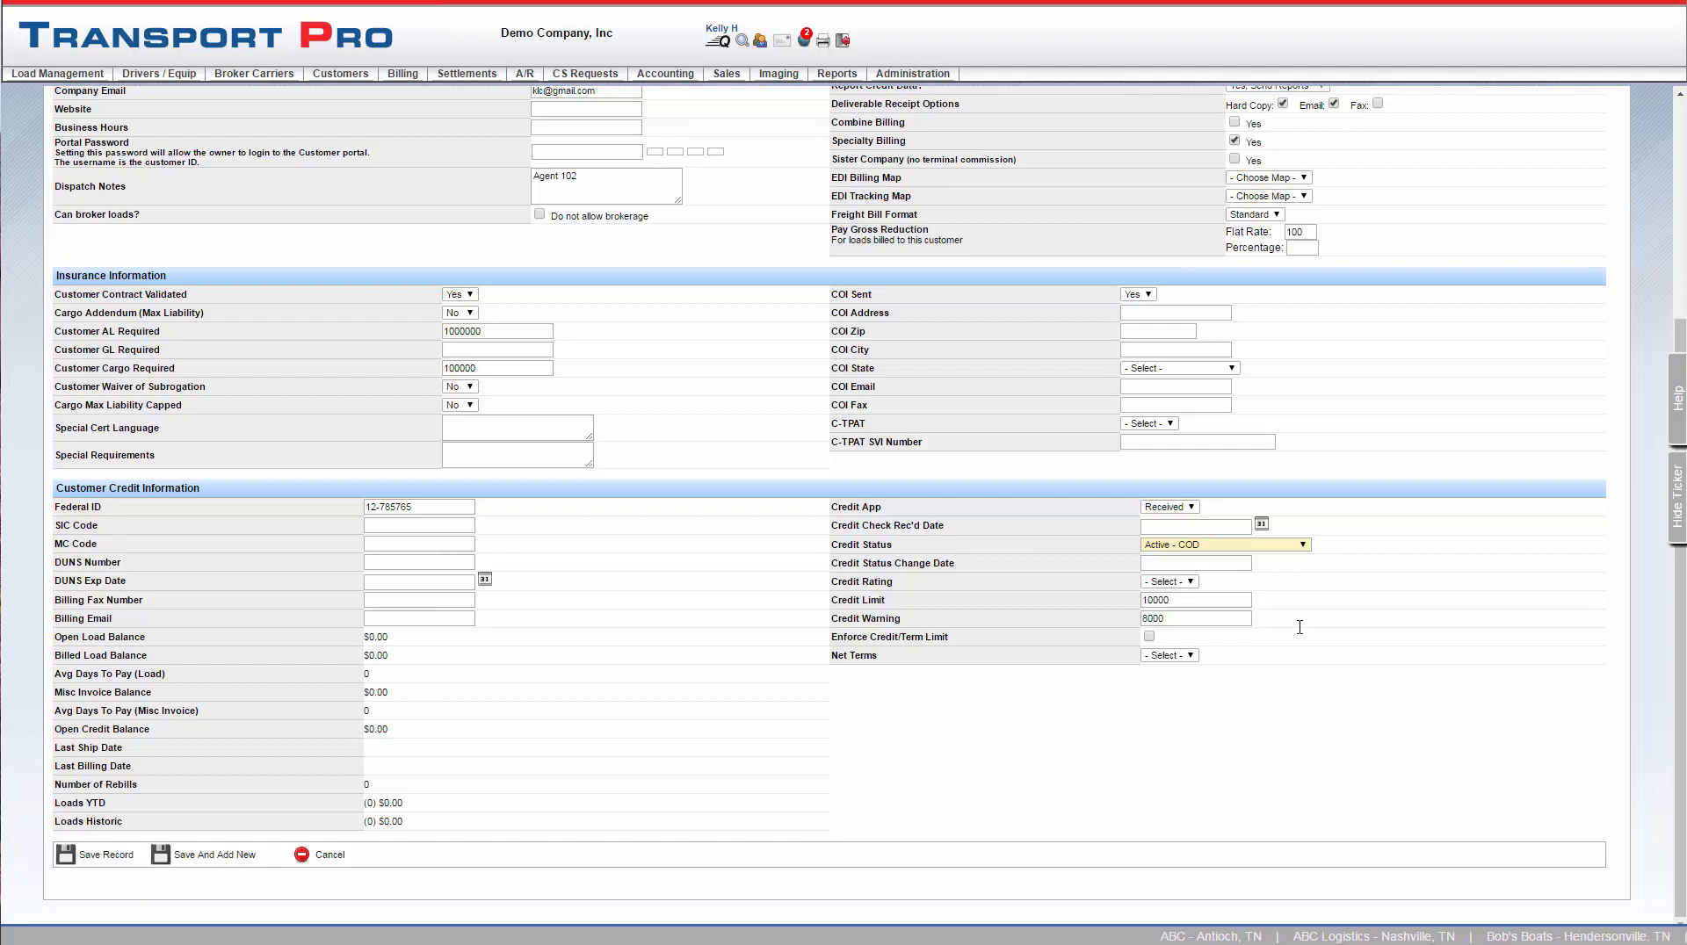
click(1149, 637)
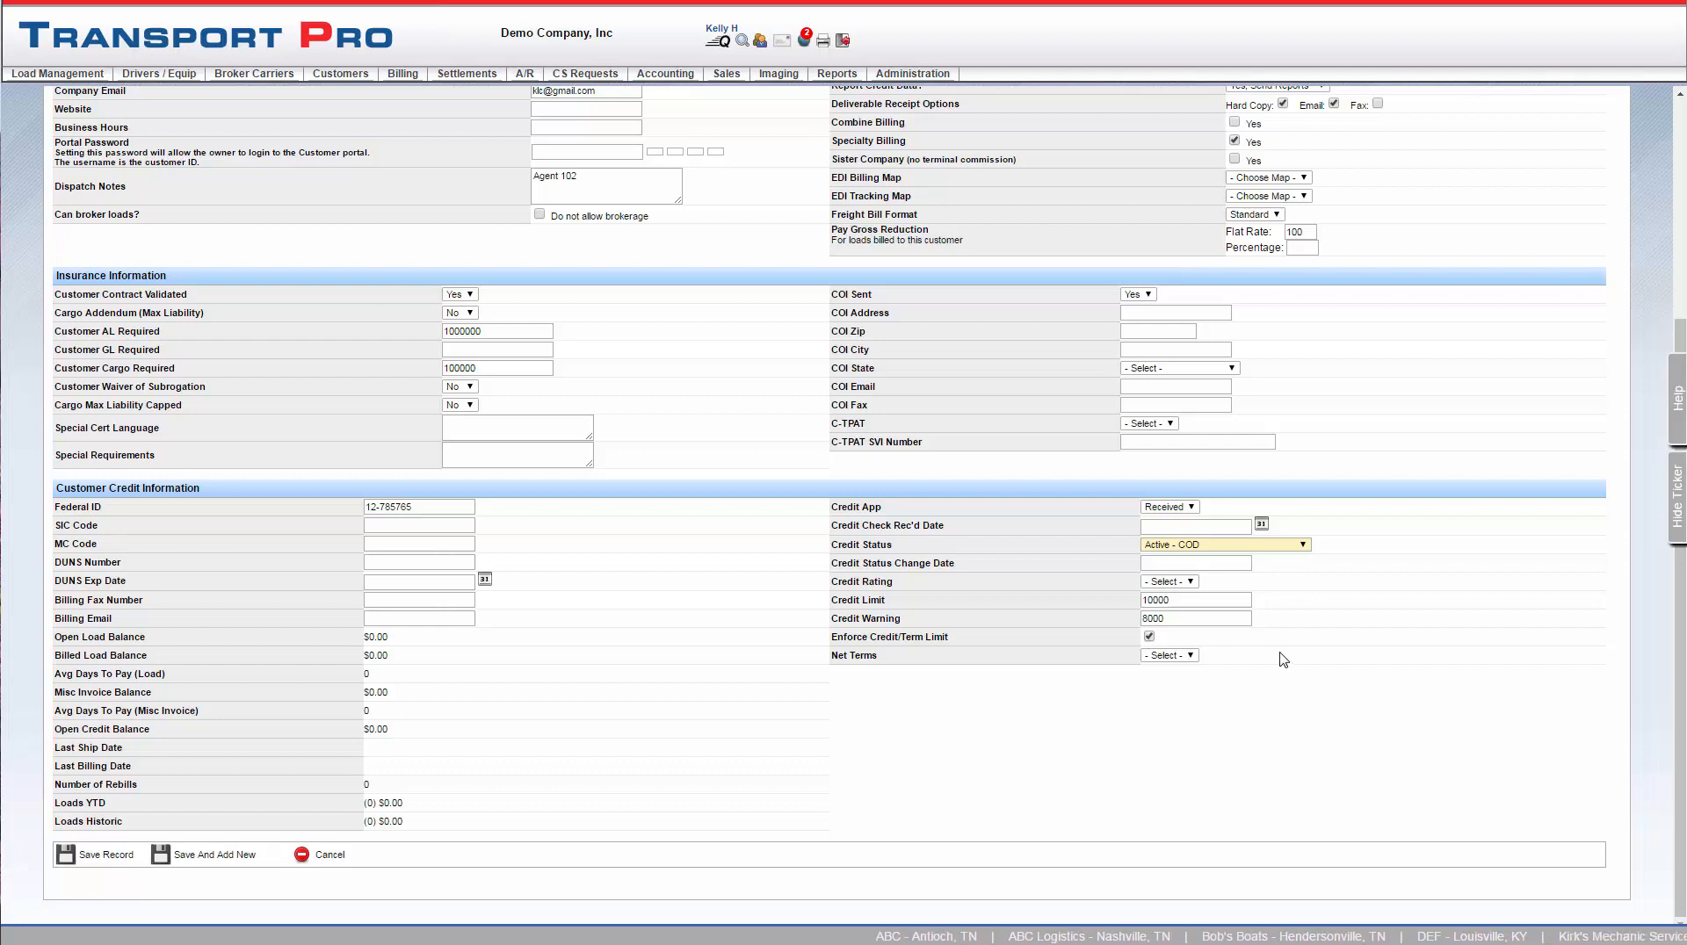
Save the new customer record without choosing any net terms
click(1191, 657)
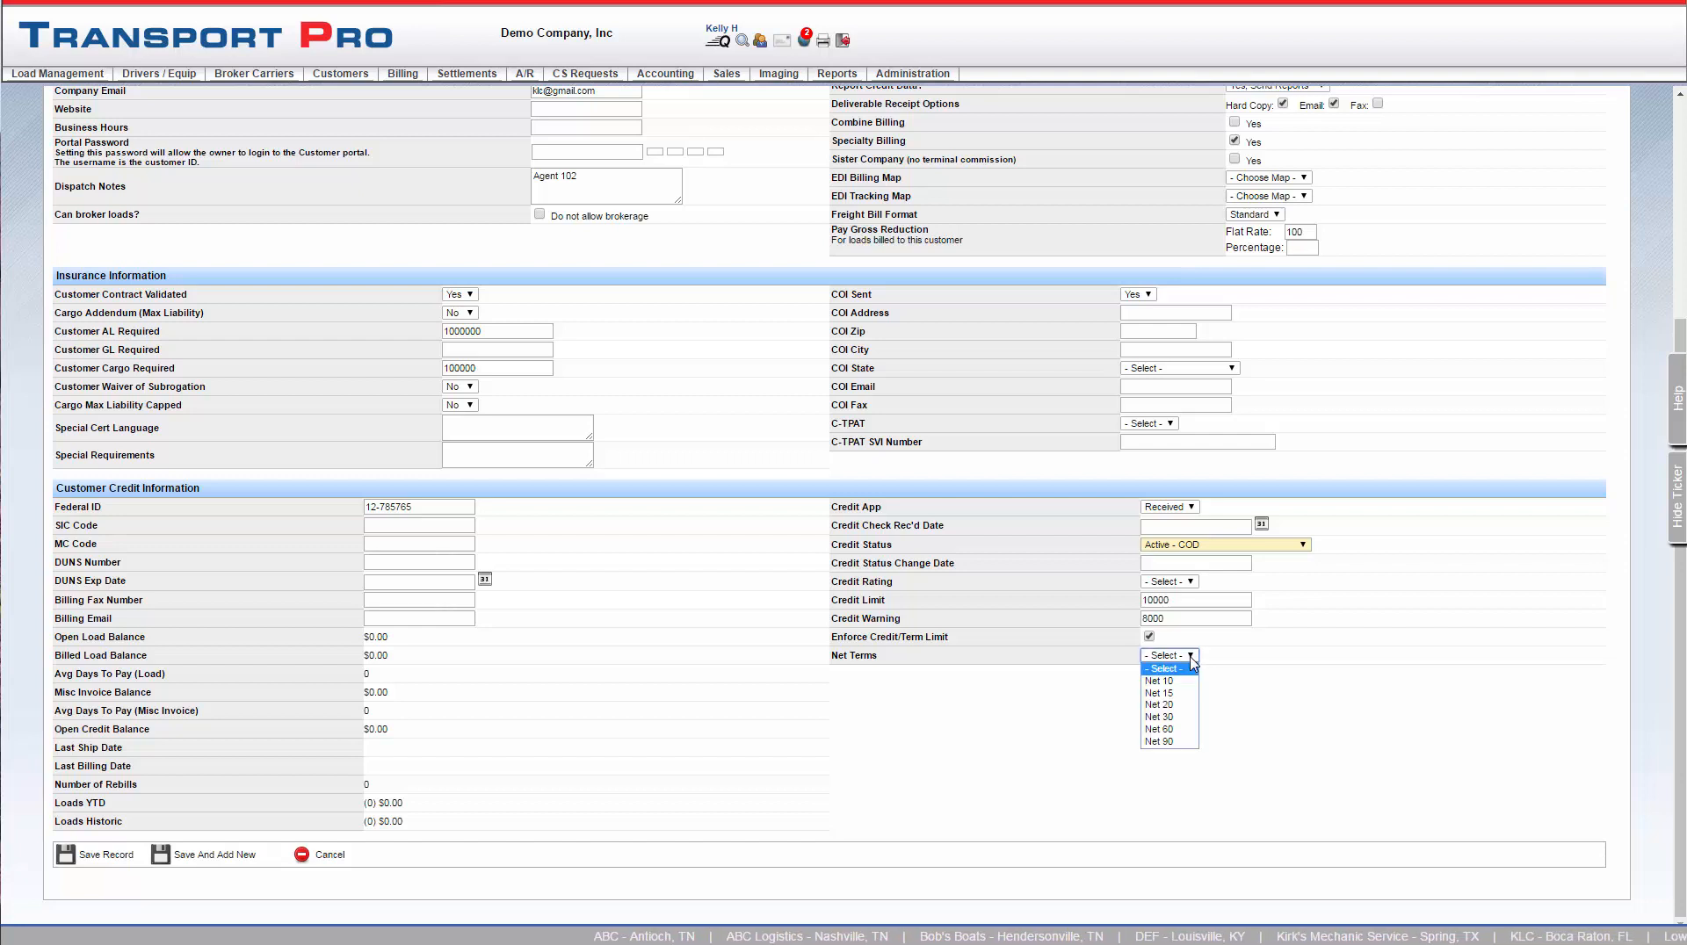
click(1192, 659)
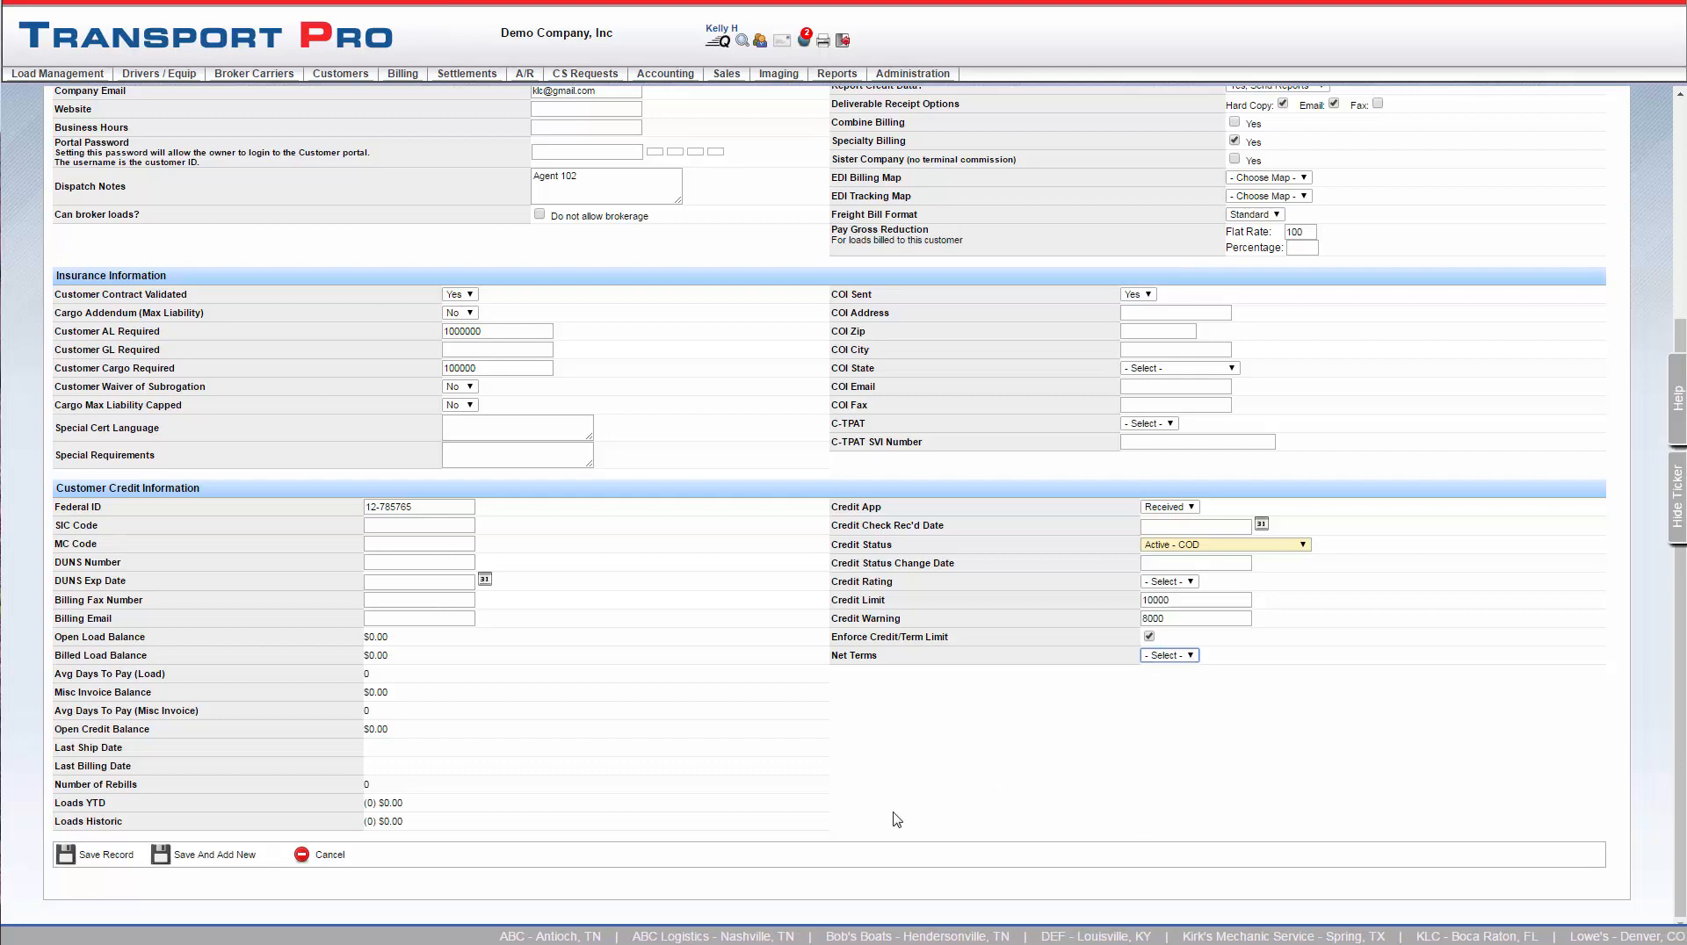
click(91, 861)
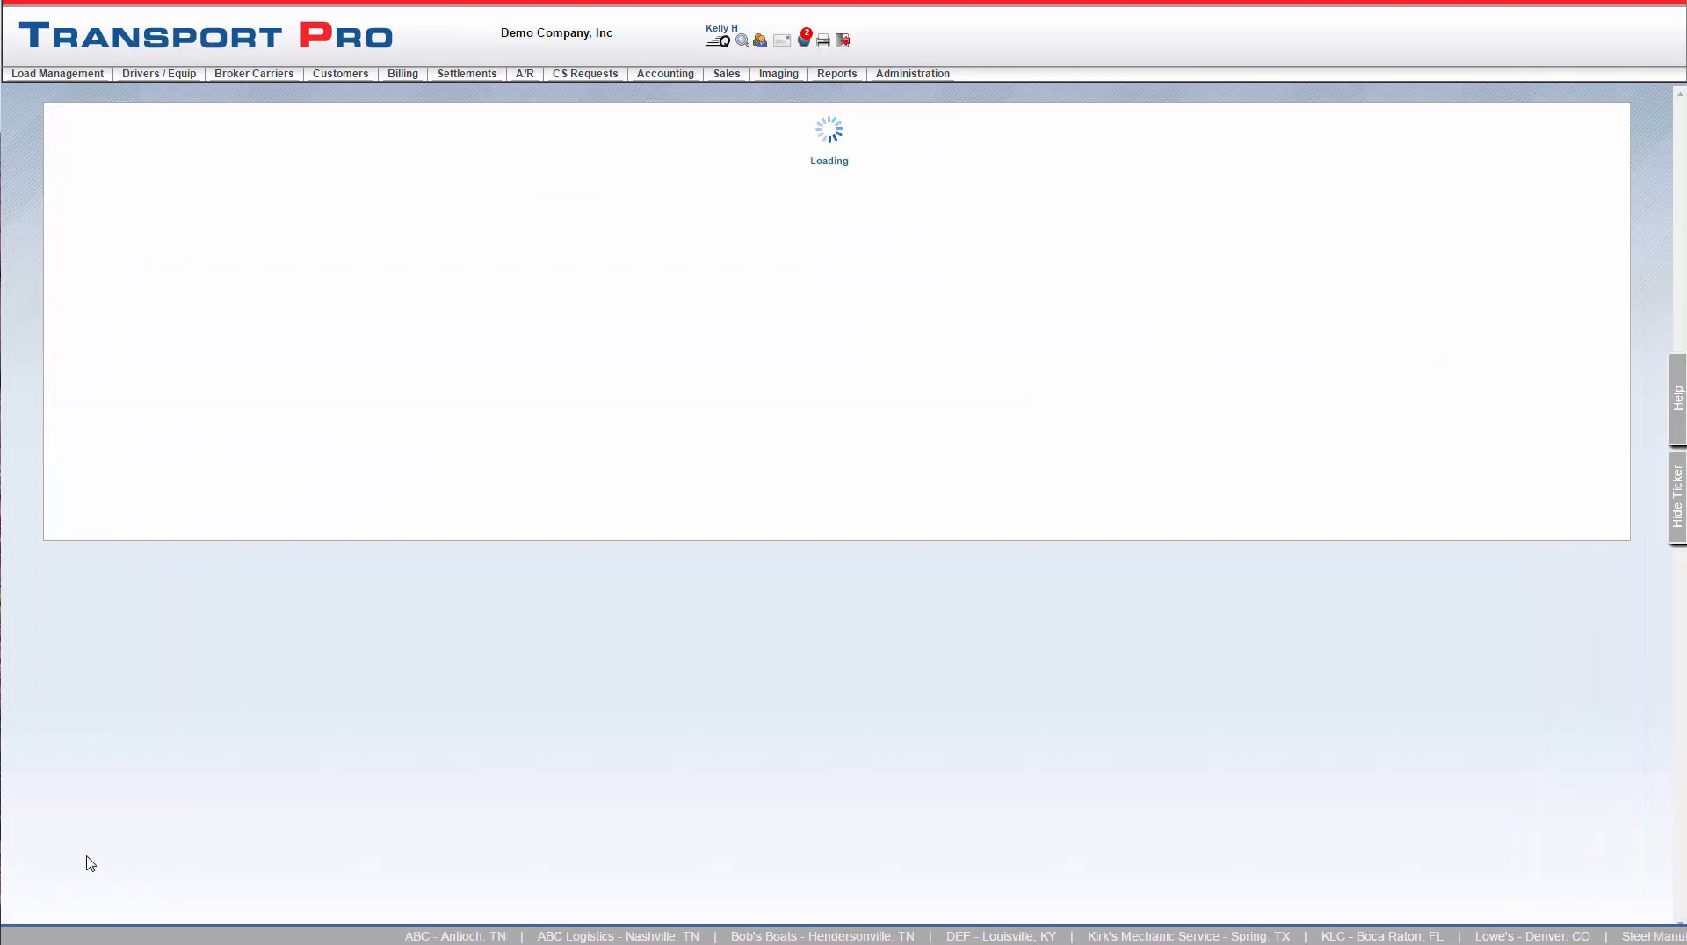